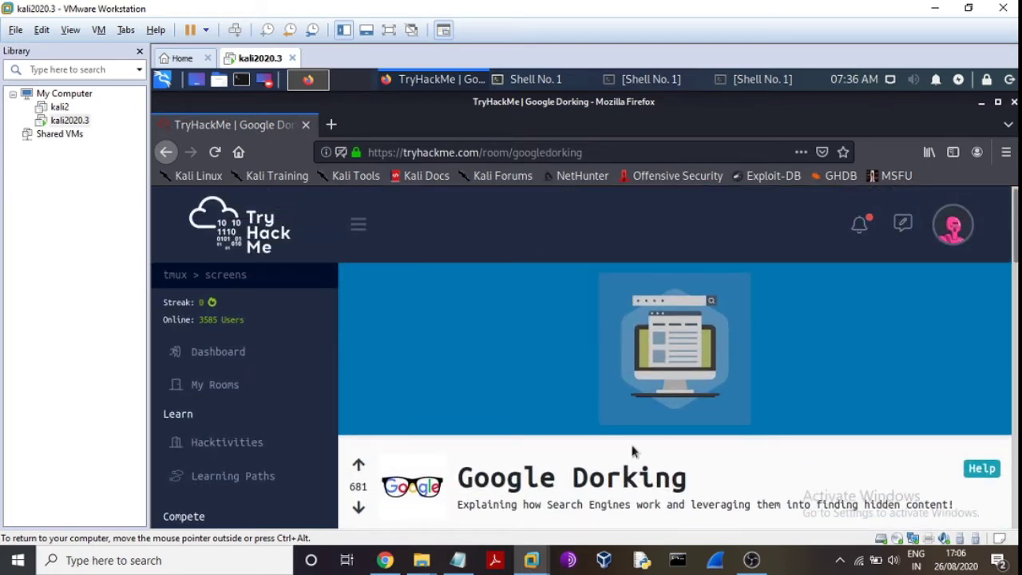
Step: Join the Google Dorking room
scroll(631, 451, "down", 5)
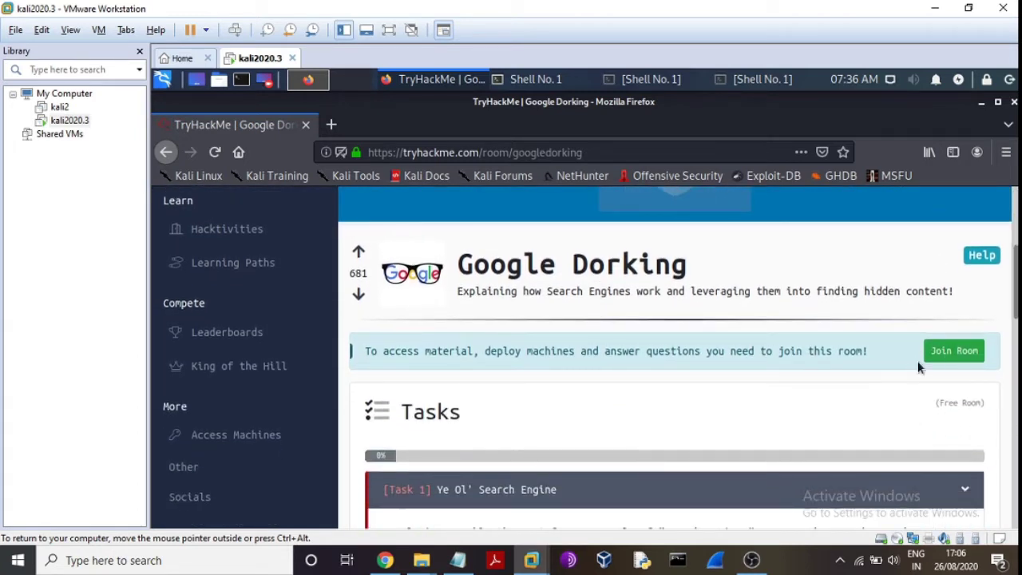
left_click(954, 352)
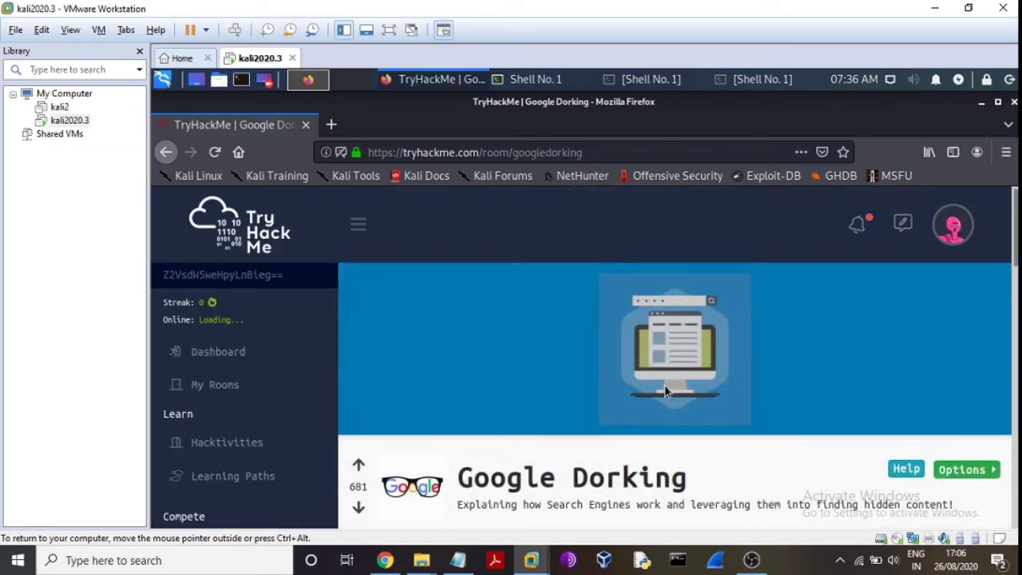
Step: Read Task 1, Ye Ol' Search Engine, and mark its "Roger dodger!" question as completed
scroll(664, 392, "down", 3)
scroll(667, 392, "down", 5)
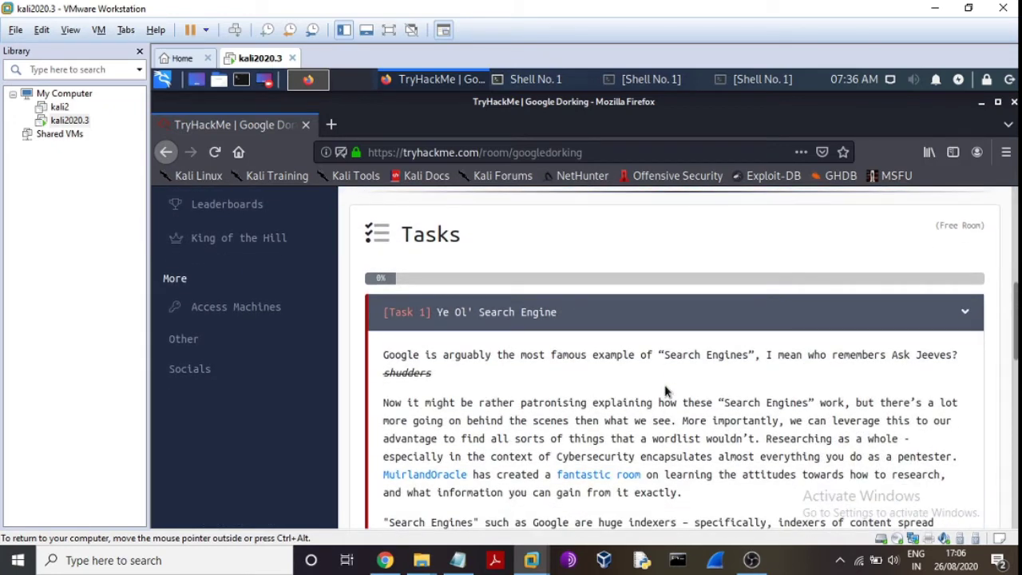
left_click(673, 320)
left_click(673, 321)
scroll(563, 396, "down", 4)
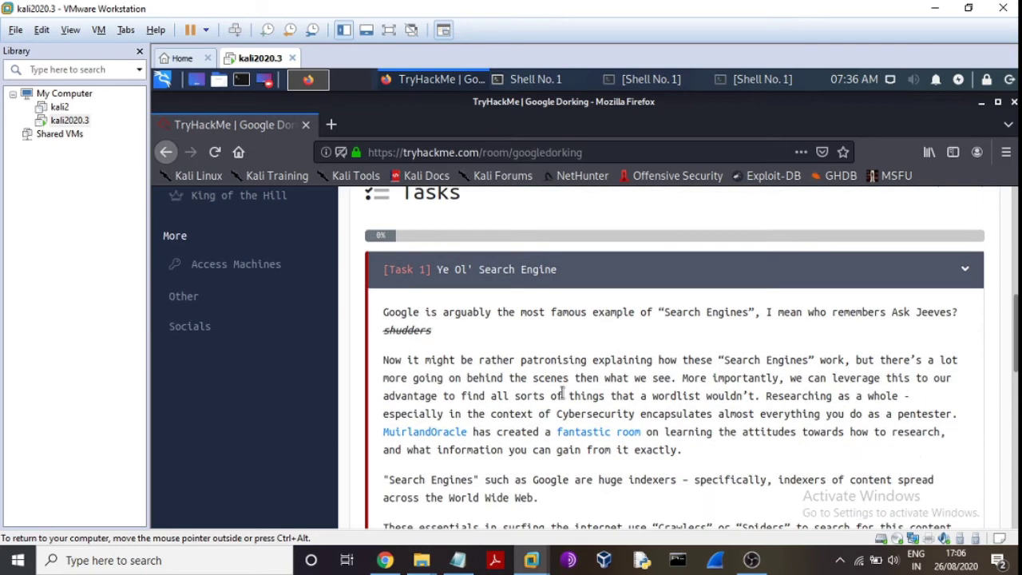
scroll(563, 397, "up", 2)
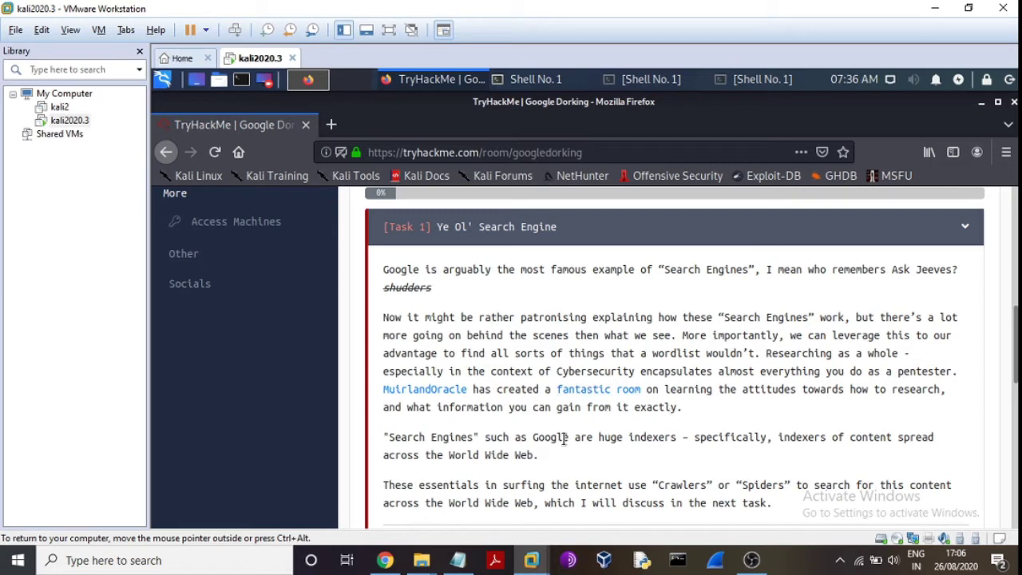
scroll(564, 437, "down", 5)
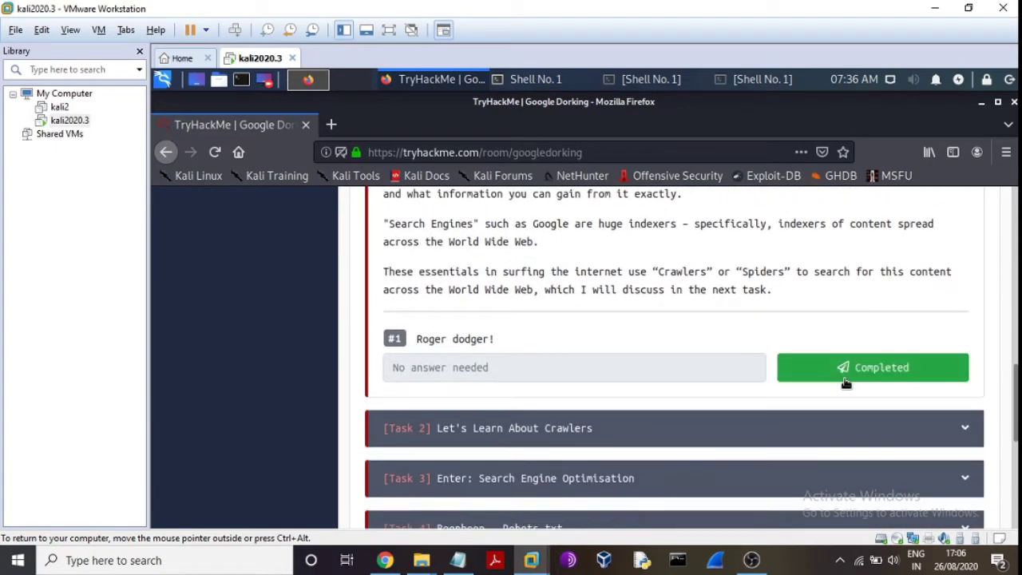
left_click(844, 381)
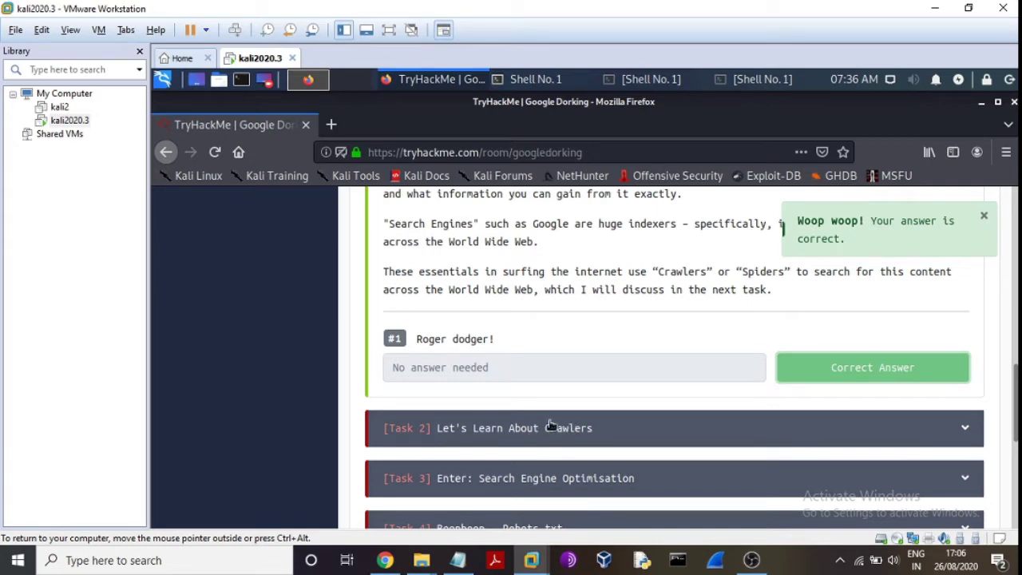
Step: Open Task 2, Let's Learn About Crawlers, and read how crawlers discover content, collect keywords and follow URLs to other domains
left_click(494, 430)
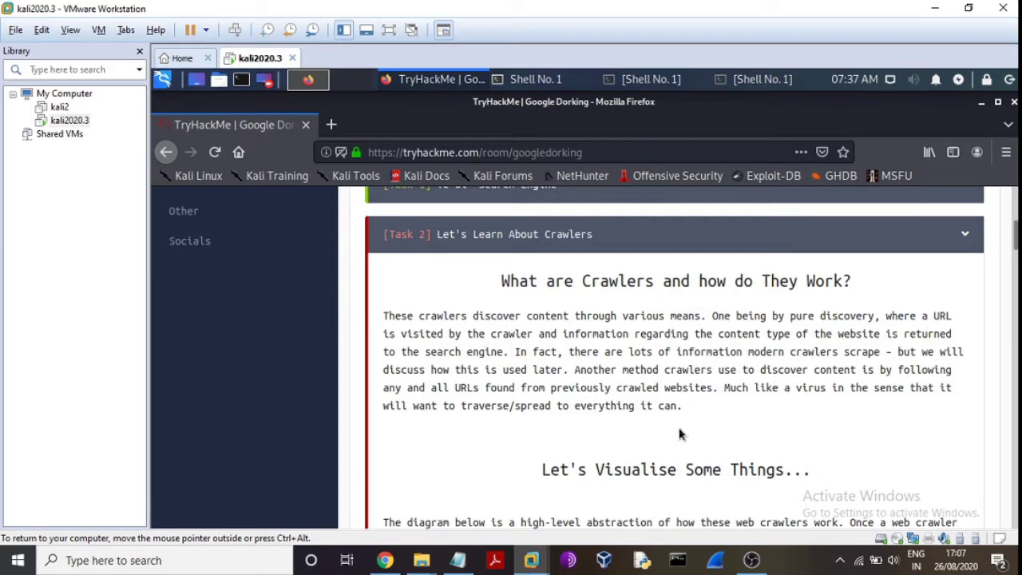
scroll(684, 434, "down", 3)
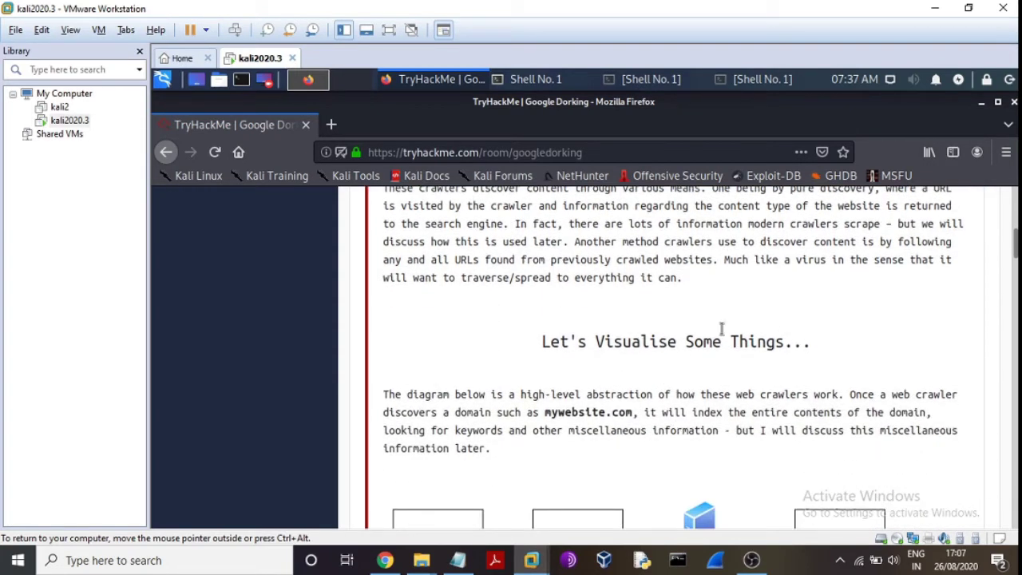
scroll(577, 437, "down", 6)
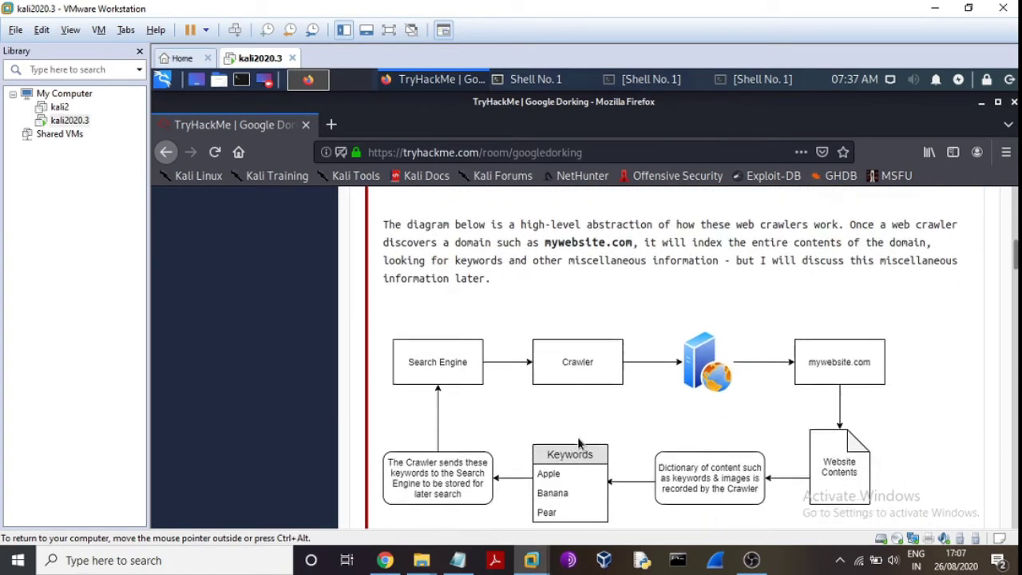
scroll(577, 436, "down", 9)
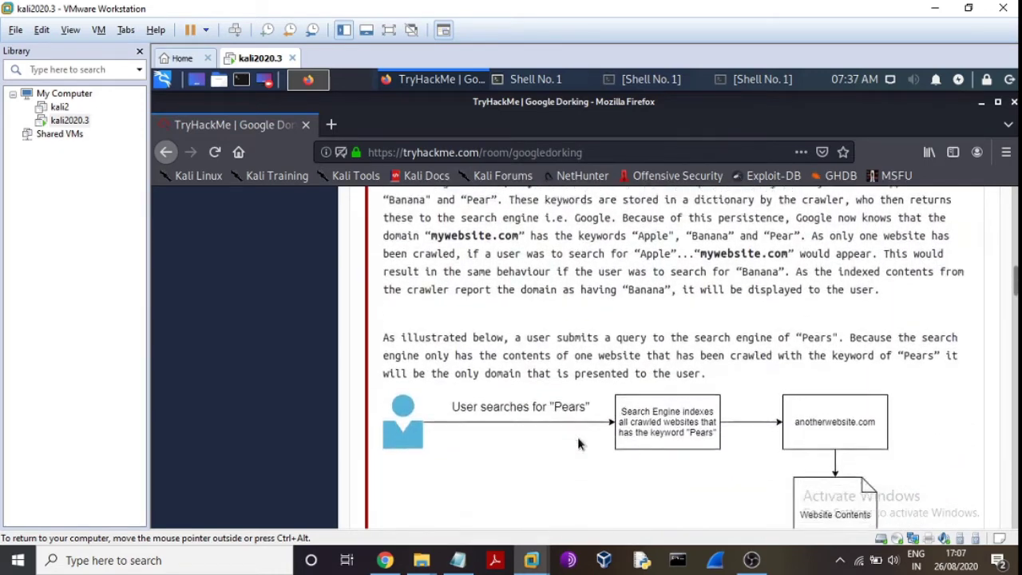
scroll(578, 444, "down", 6)
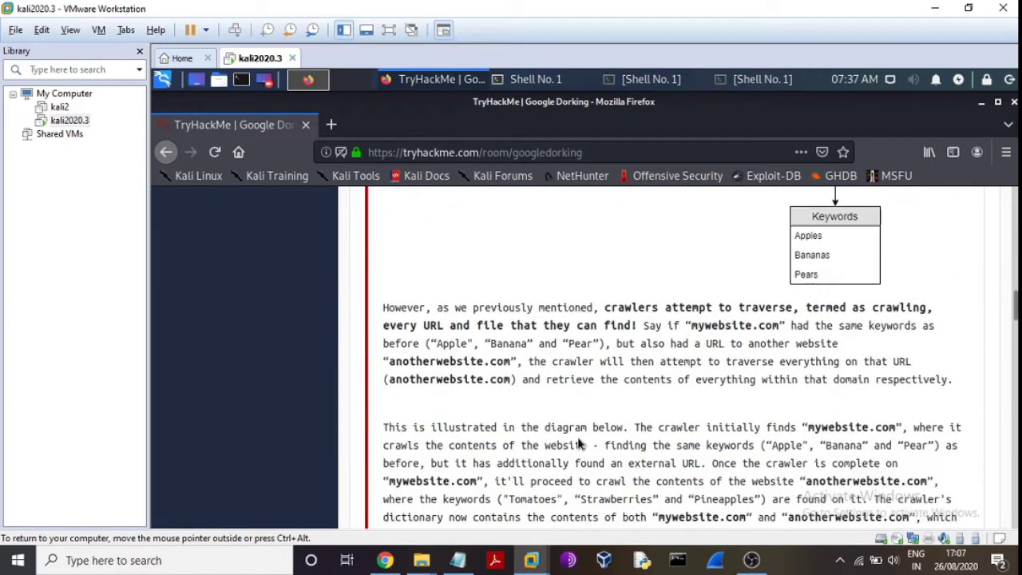
scroll(571, 446, "down", 3)
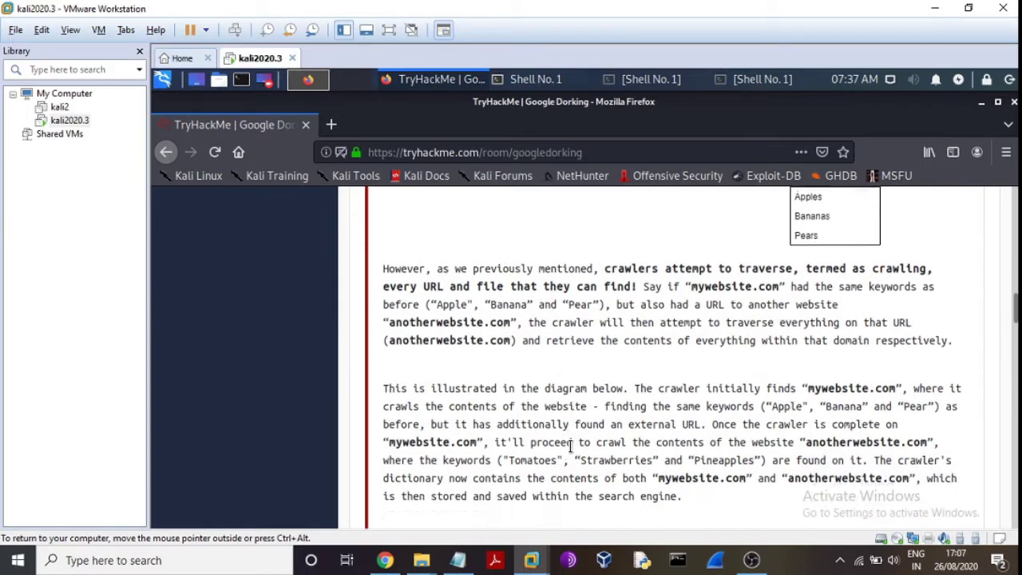
scroll(570, 446, "down", 11)
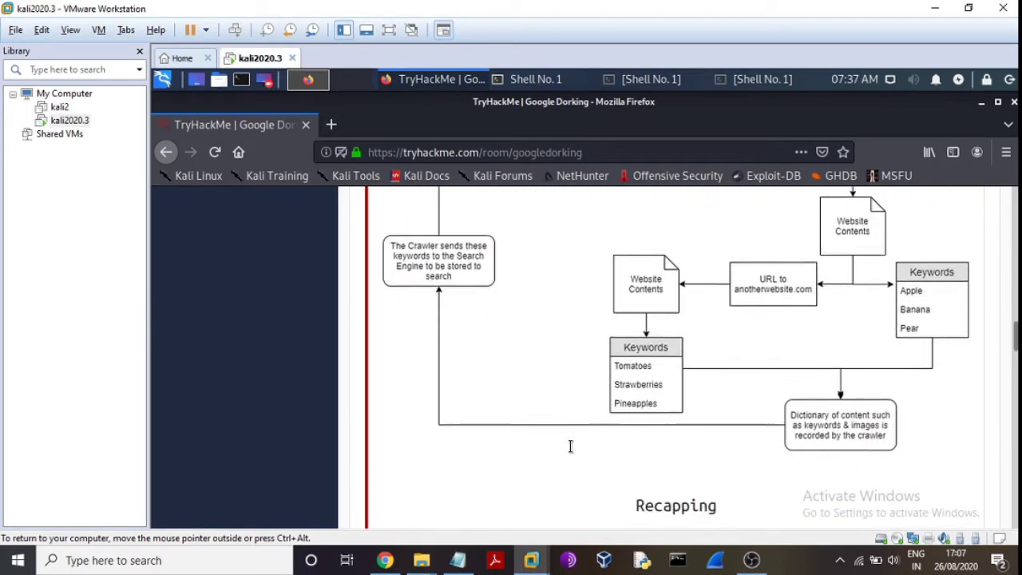
scroll(570, 446, "down", 9)
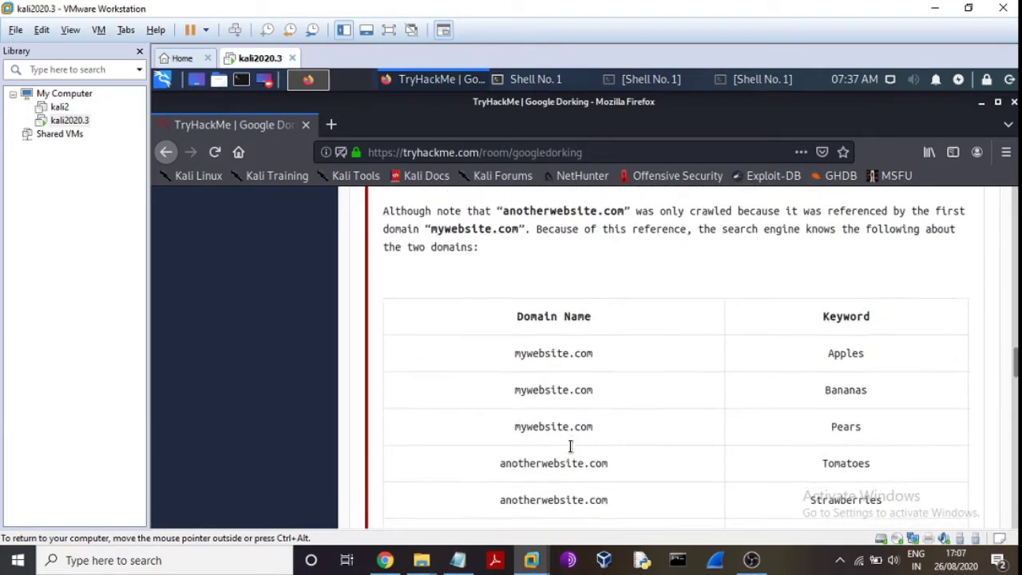
scroll(570, 452, "down", 11)
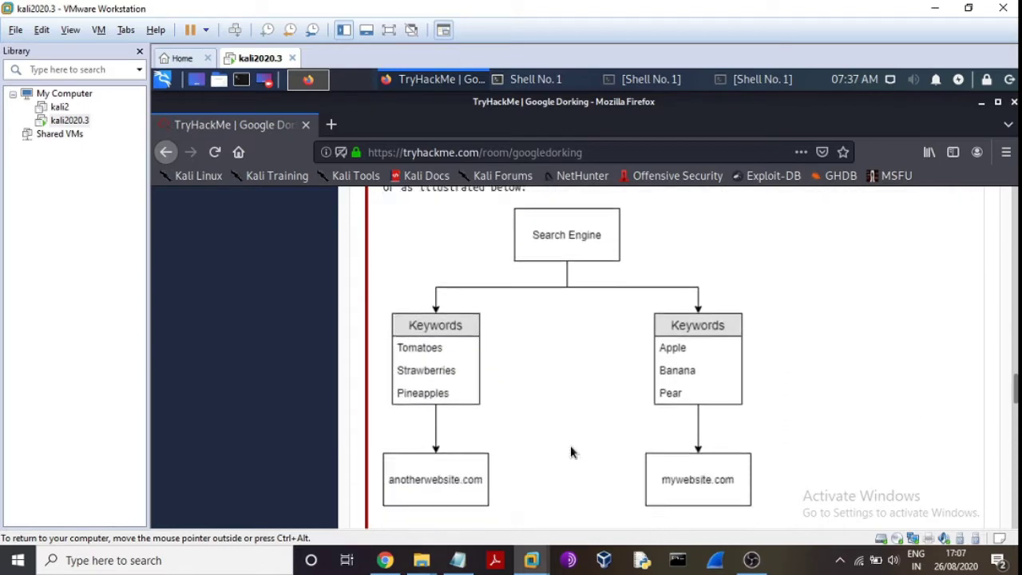
scroll(570, 452, "down", 12)
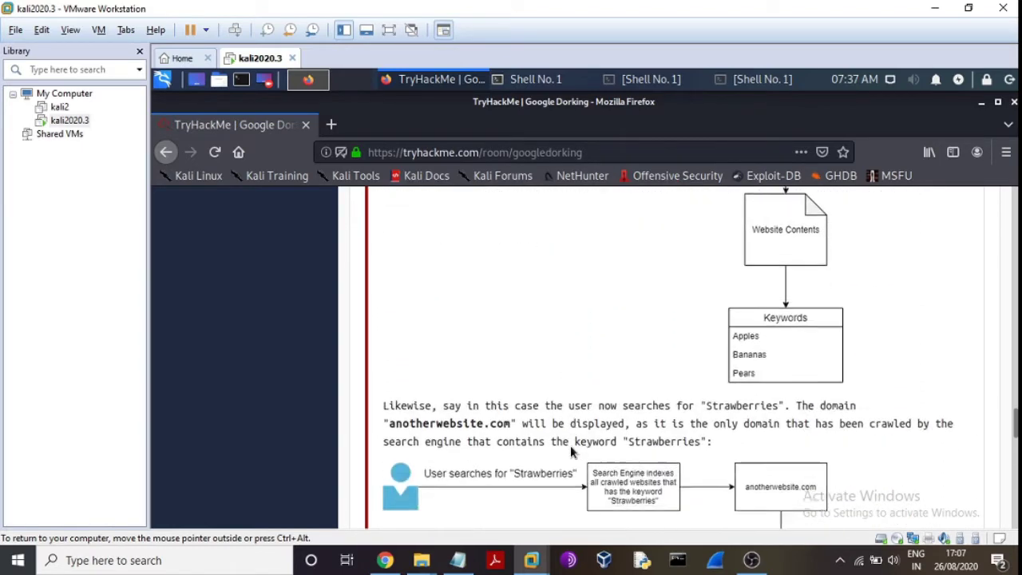
scroll(570, 452, "down", 13)
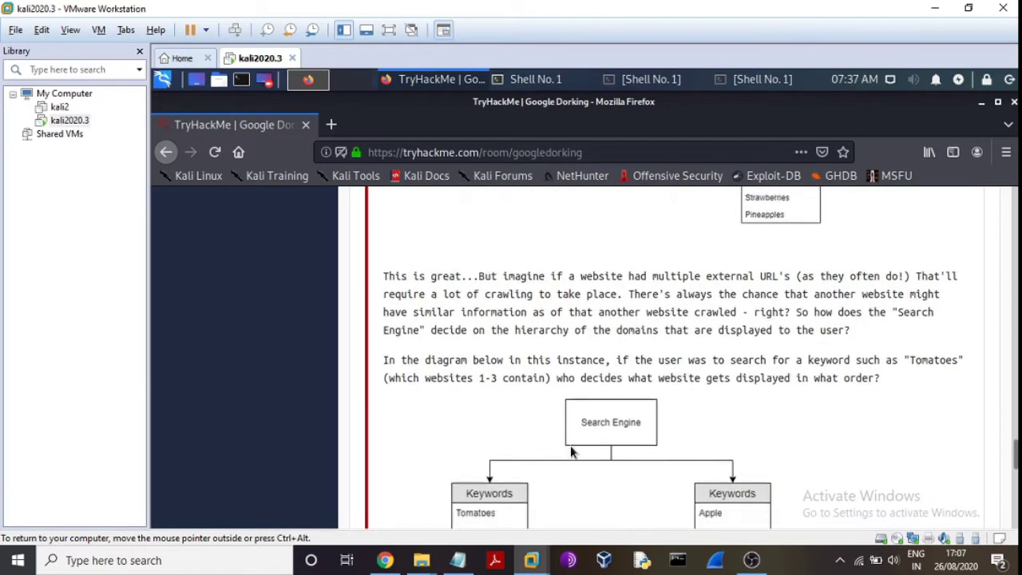
scroll(570, 452, "up", 6)
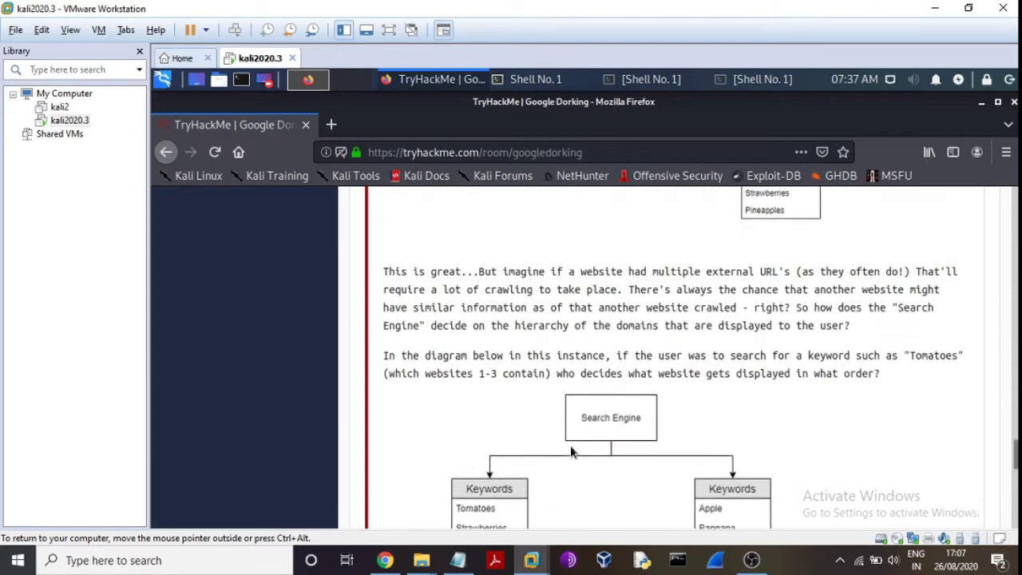
Step: Submit "Index" as the answer to Task 2 question 1 about what a crawler is used to do
scroll(570, 452, "down", 6)
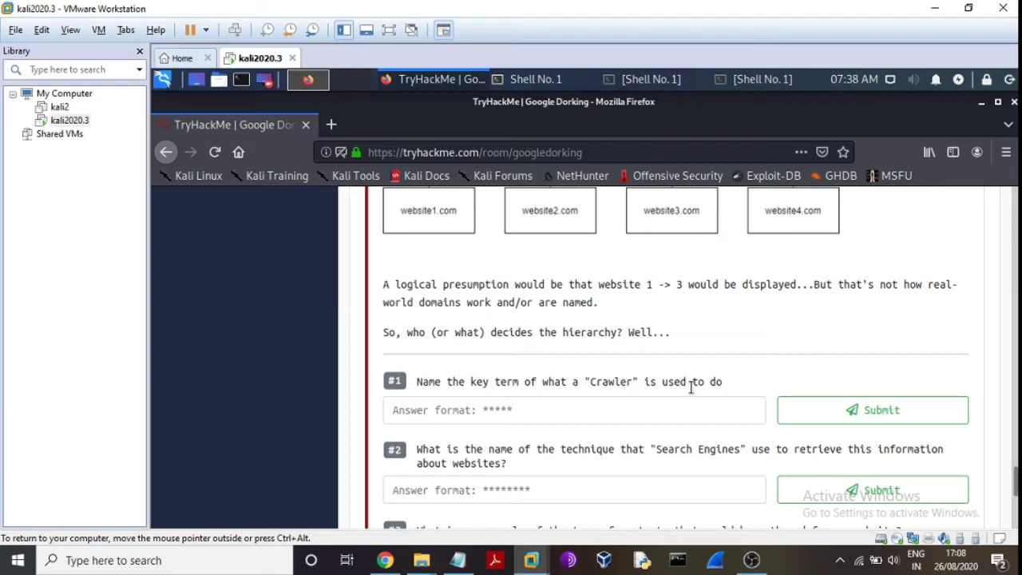
left_click(506, 408)
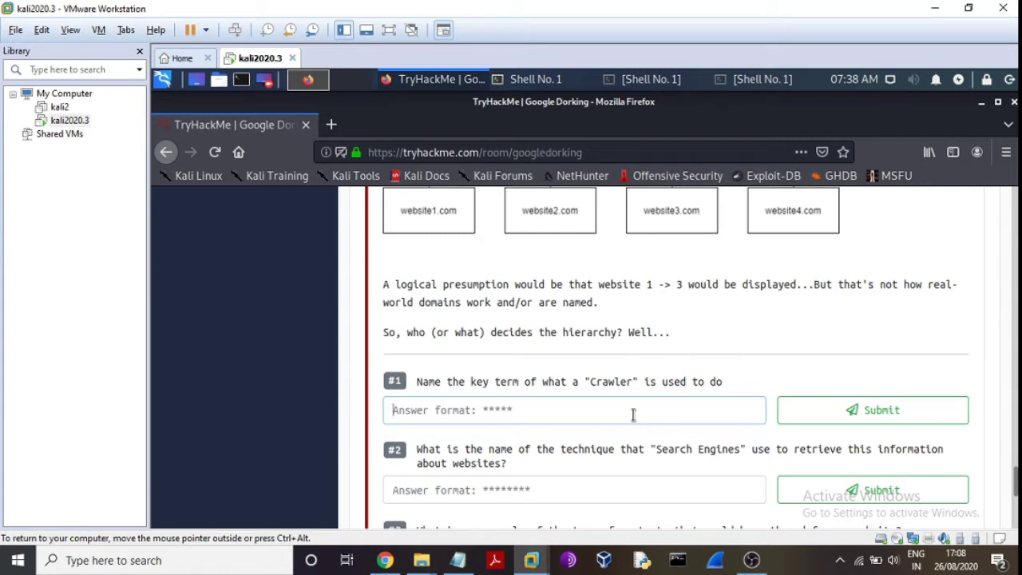
type("Inde")
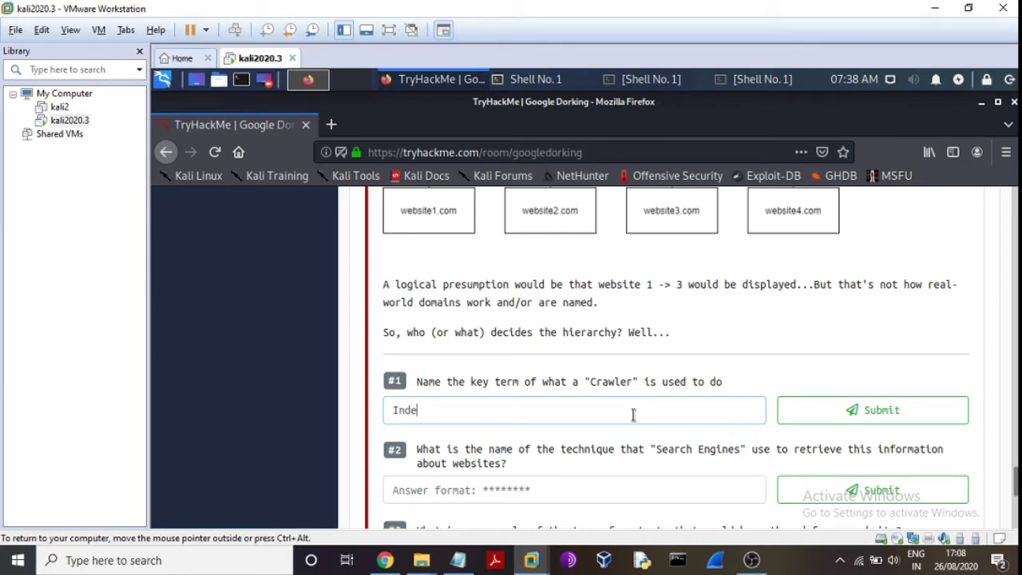
type("x")
left_click(949, 411)
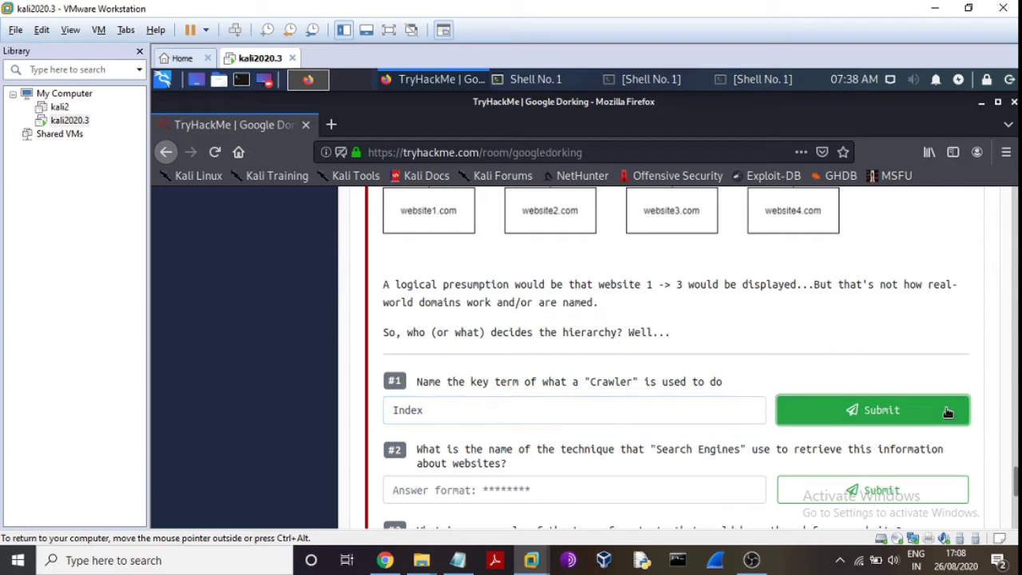
Step: Submit "Crawling" as the answer to Task 2 question 2 about the technique search engines use to retrieve website information
scroll(713, 380, "down", 2)
scroll(712, 372, "down", 2)
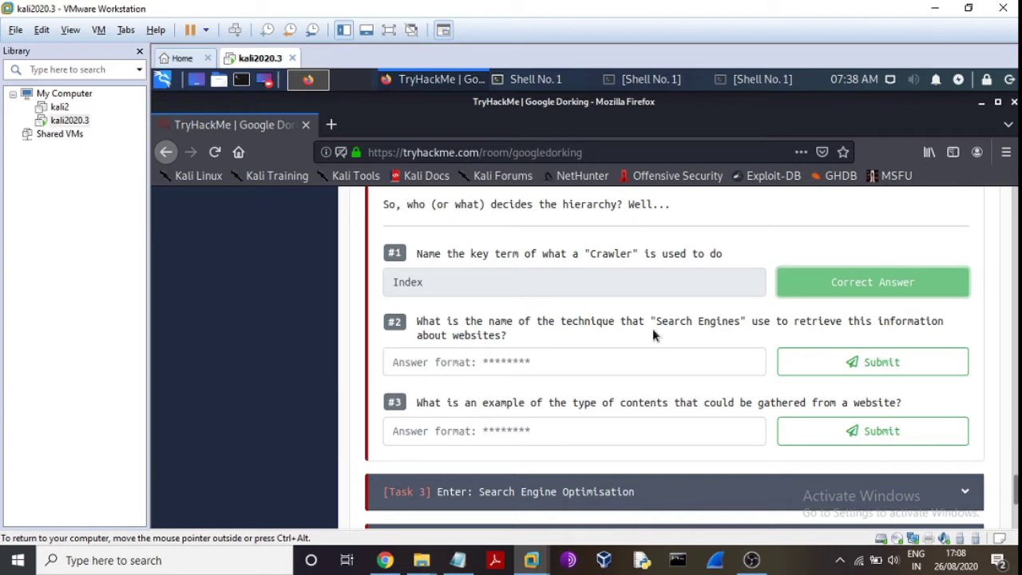
left_click(421, 366)
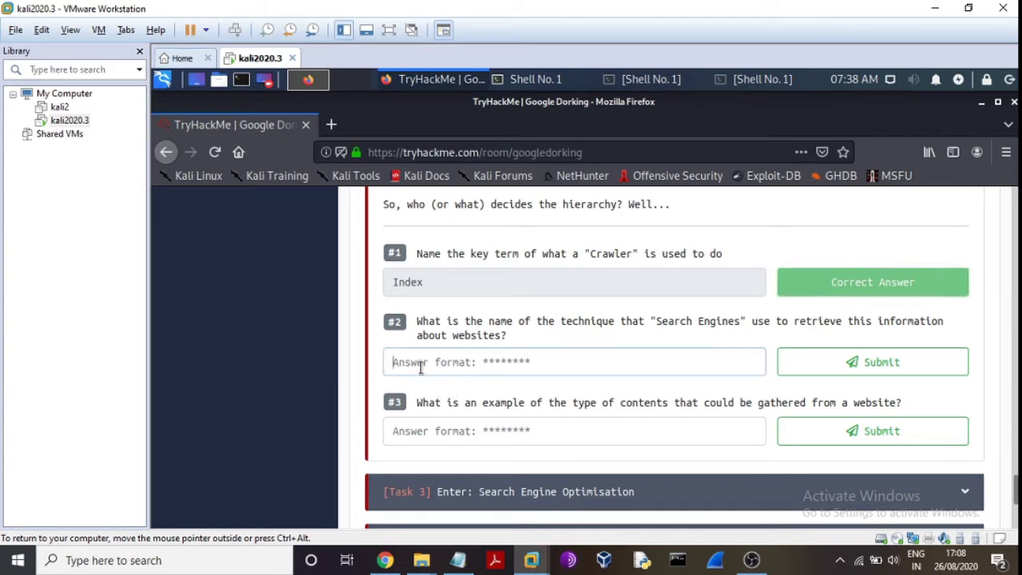
type("Cr")
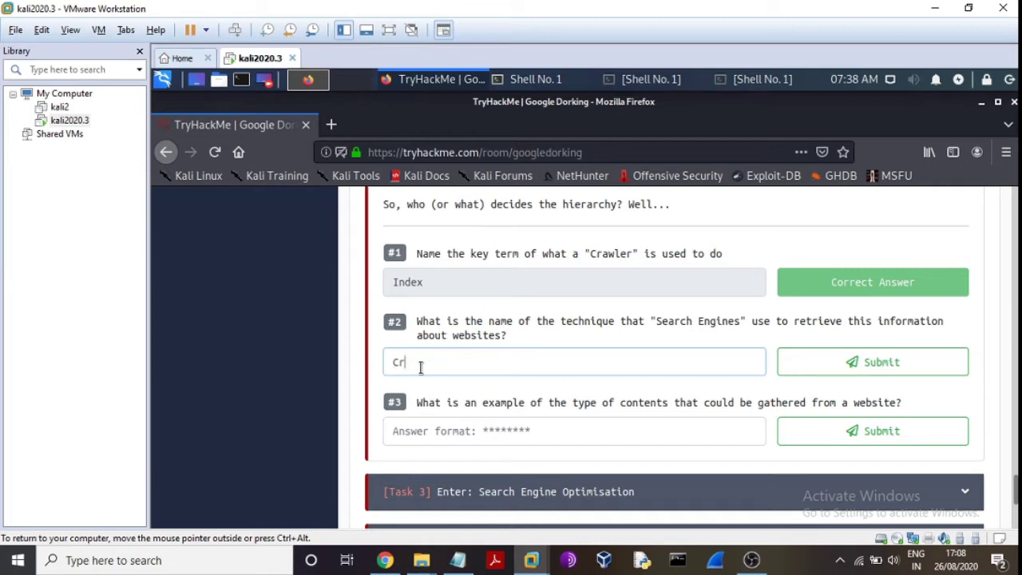
type("awling")
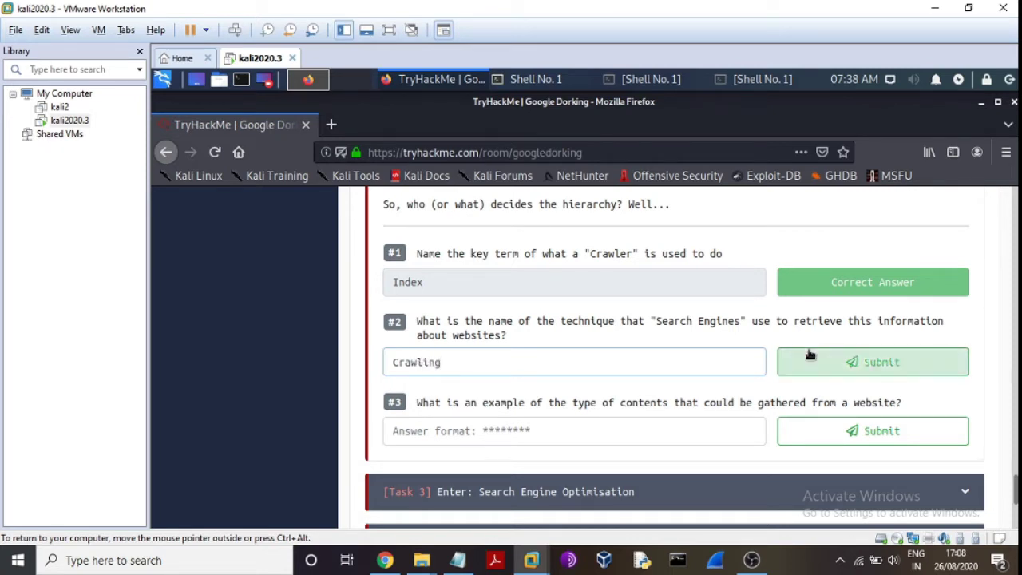
left_click(836, 364)
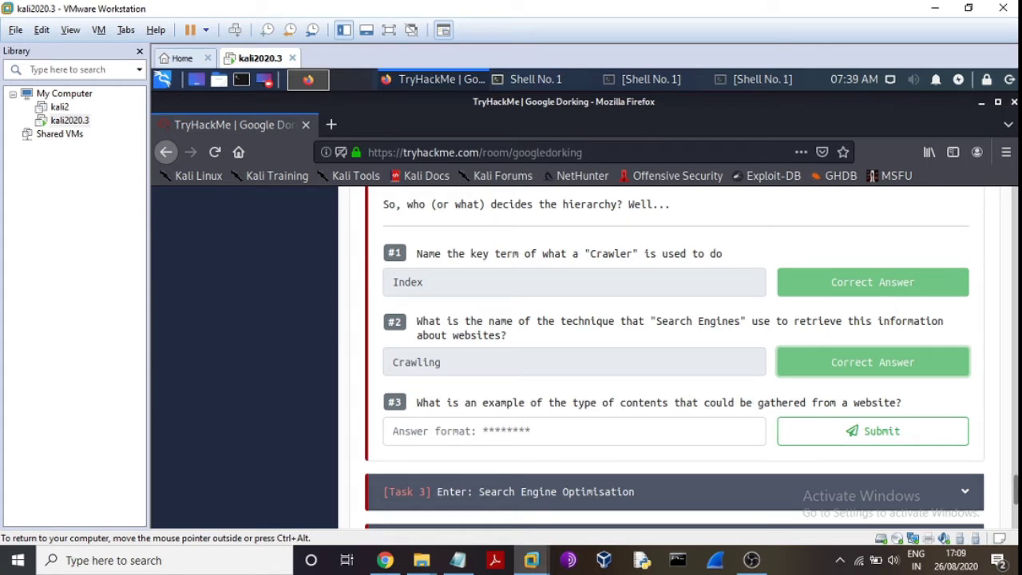
Step: Submit "keywords" as the answer to Task 2 question 3 about content that could be gathered from a website
left_click(478, 432)
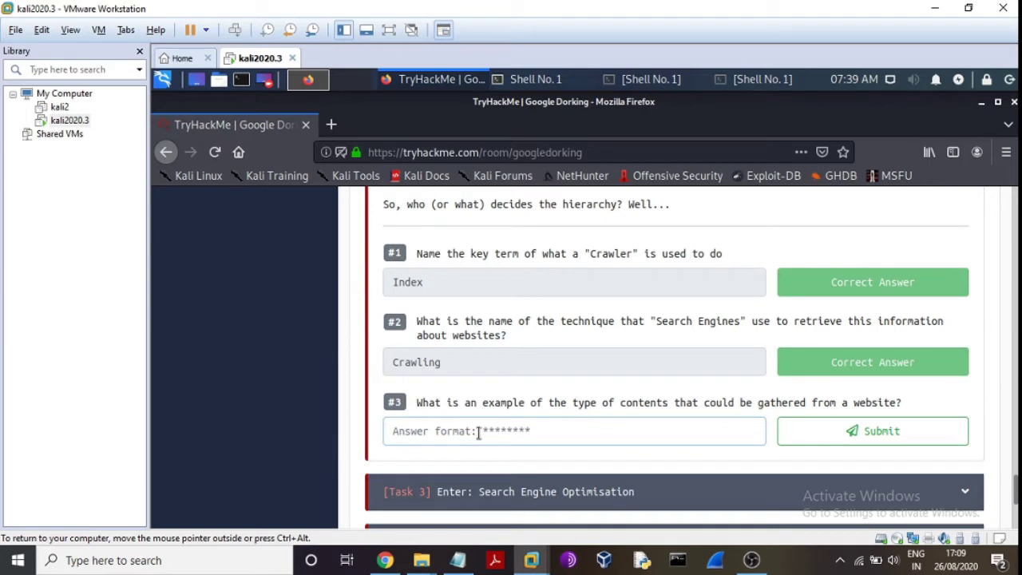
type("ke")
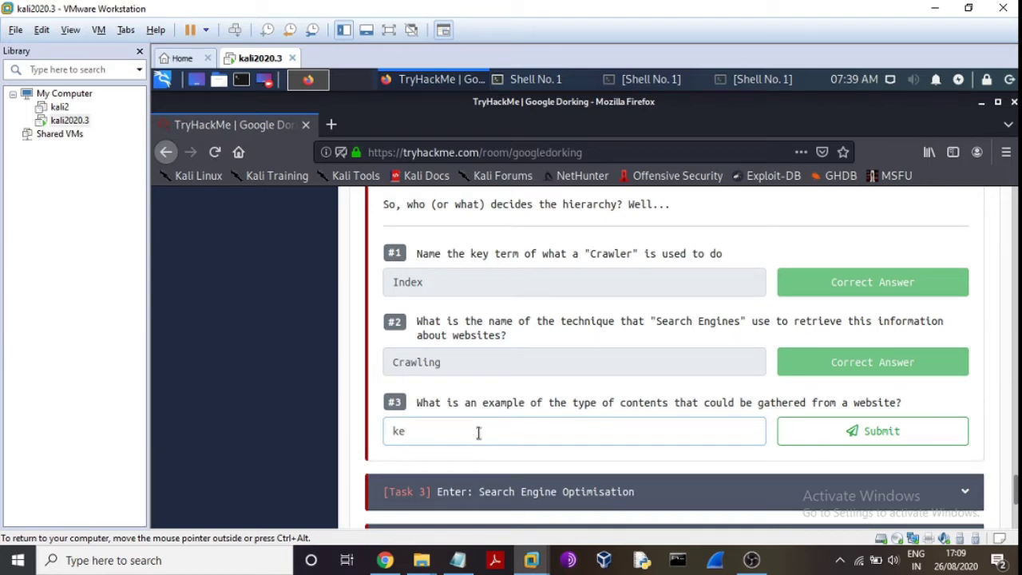
type("ywords")
left_click(852, 431)
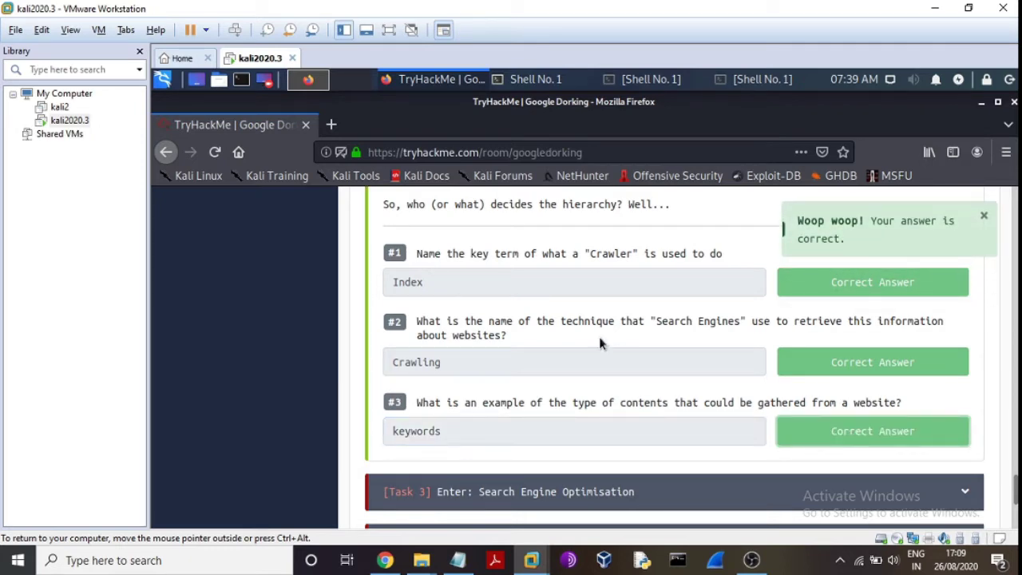
Step: Open Task 3, Enter: Search Engine Optimisation, and read about ranking factors, paid boosting and the SEO Site Checkup score down to its questions
scroll(599, 337, "down", 1)
scroll(601, 341, "down", 3)
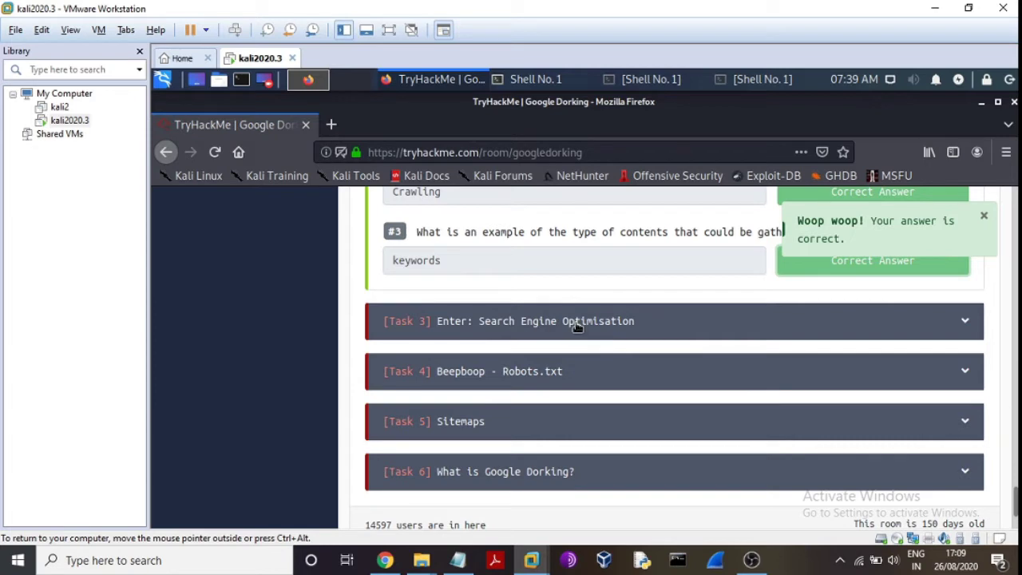
scroll(569, 321, "down", 3)
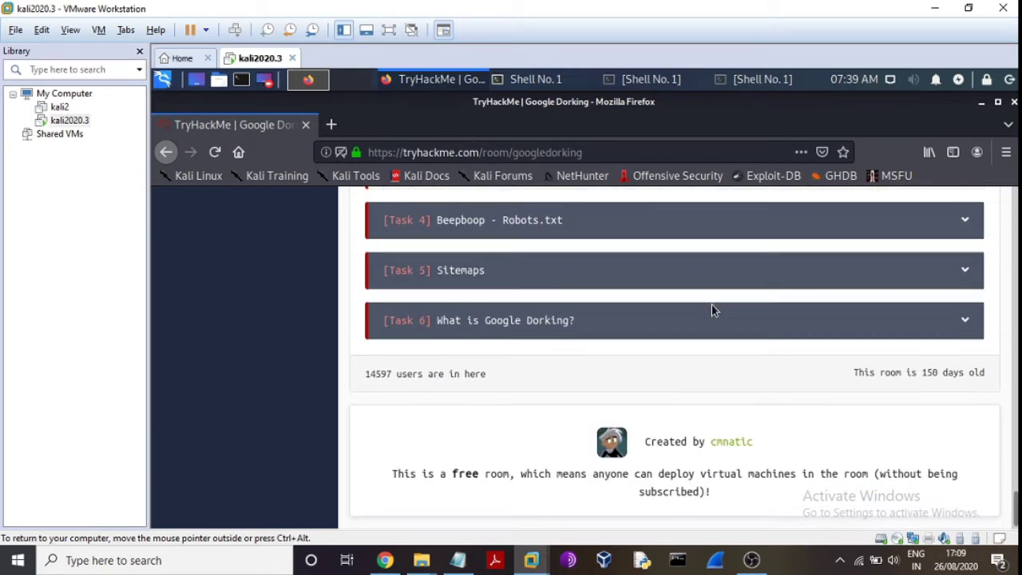
scroll(713, 310, "up", 10)
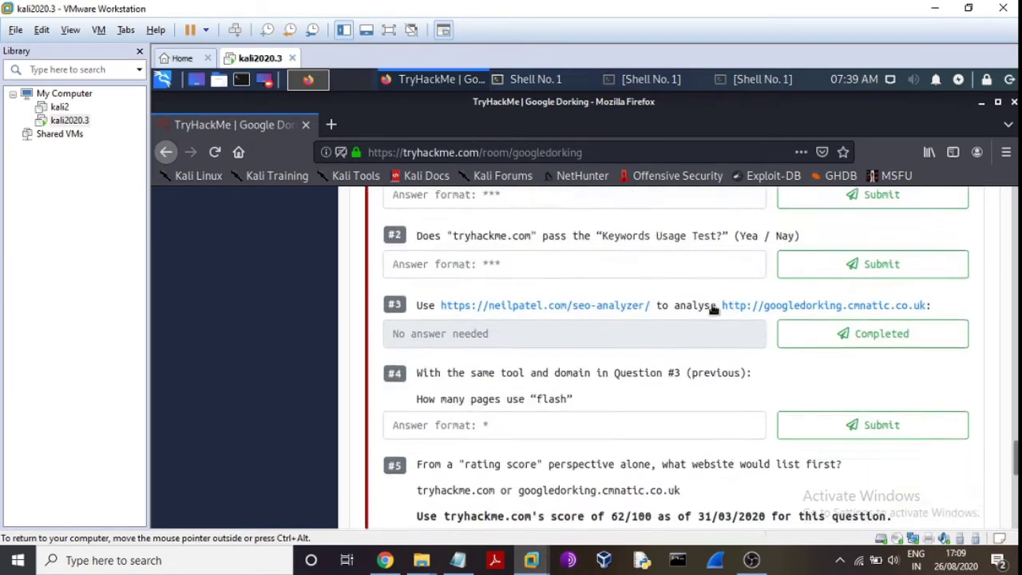
scroll(713, 310, "up", 15)
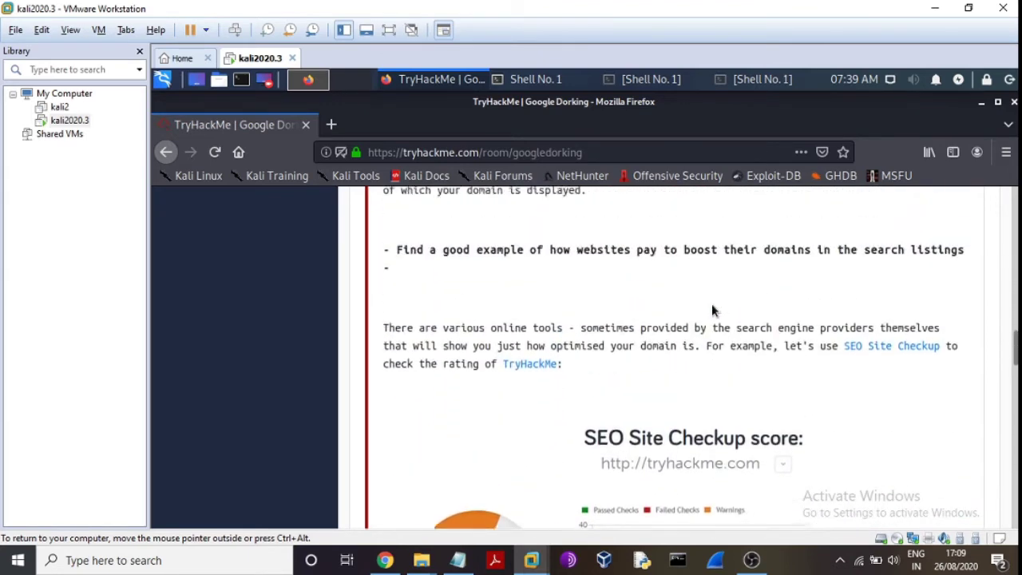
scroll(711, 308, "down", 5)
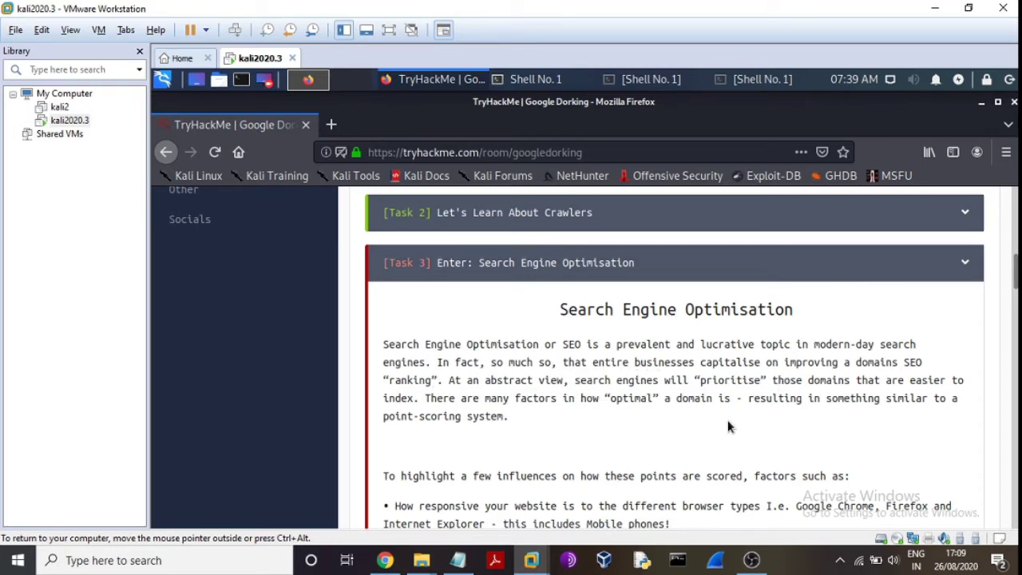
scroll(729, 427, "down", 5)
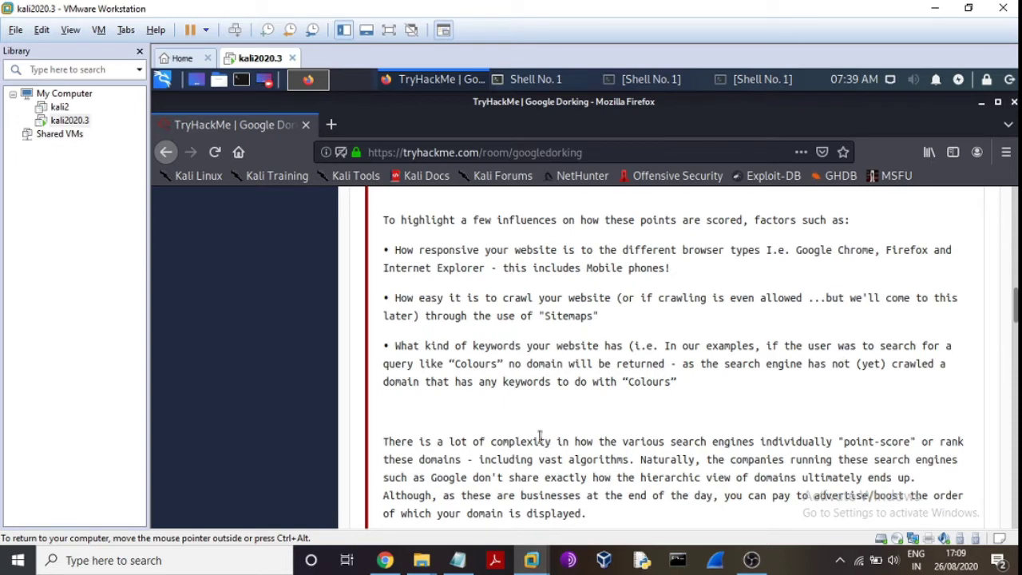
scroll(540, 438, "down", 2)
scroll(541, 438, "down", 10)
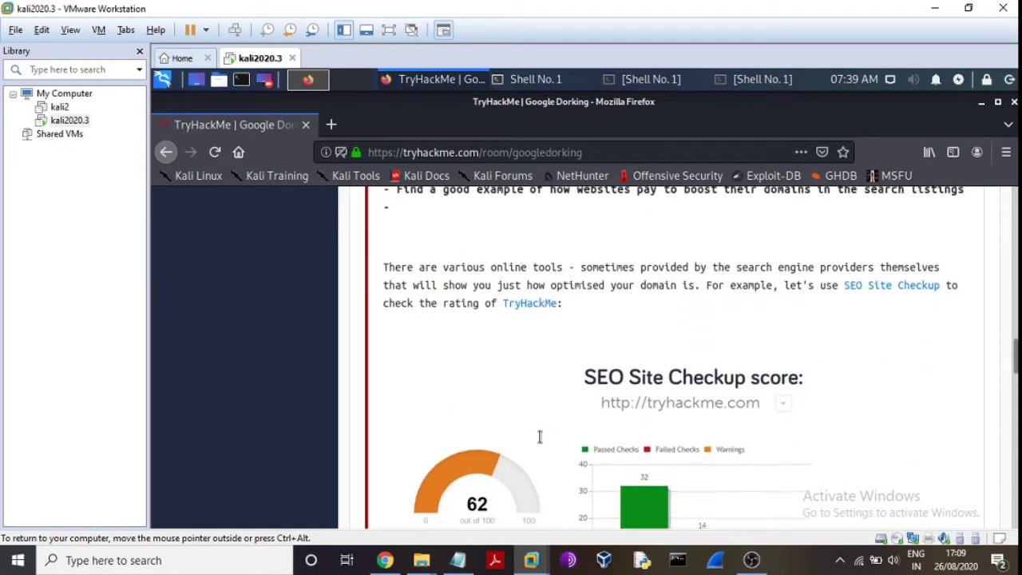
scroll(539, 440, "down", 4)
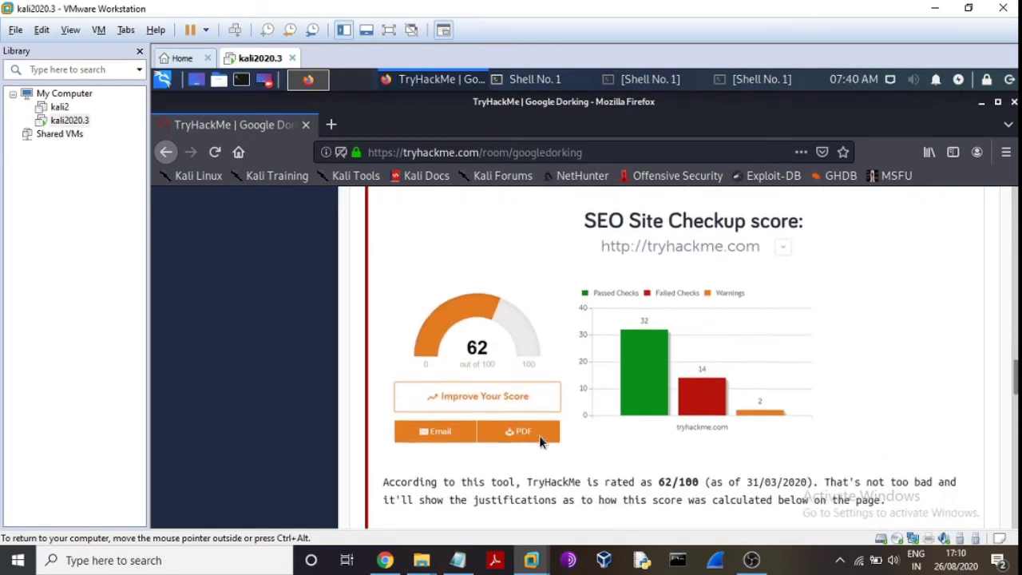
scroll(540, 440, "down", 7)
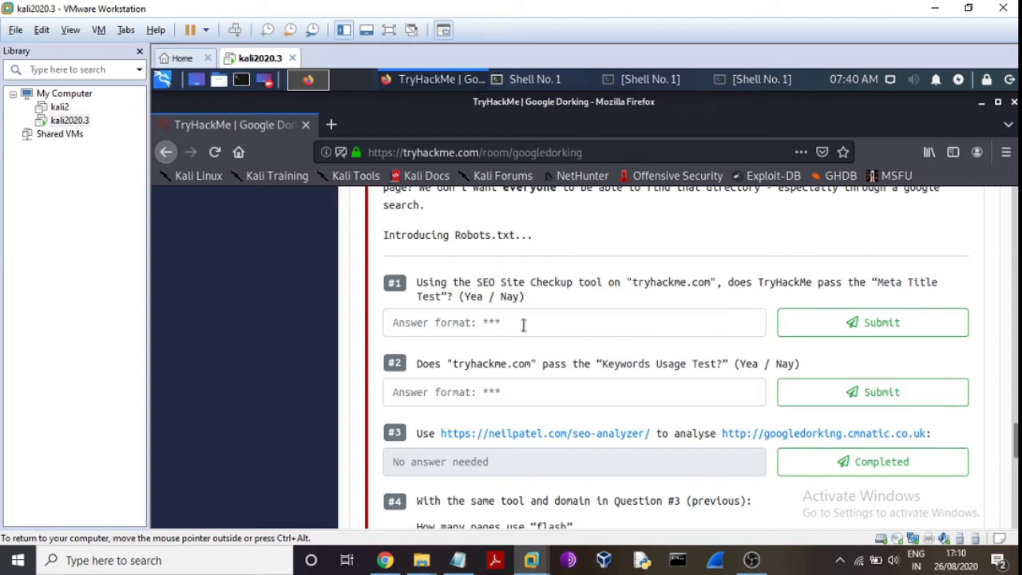
Step: Submit "yea" for Task 3 question 1 on the Meta Title Test and "nay" for question 2 on the Keywords Usage Test
left_click(495, 329)
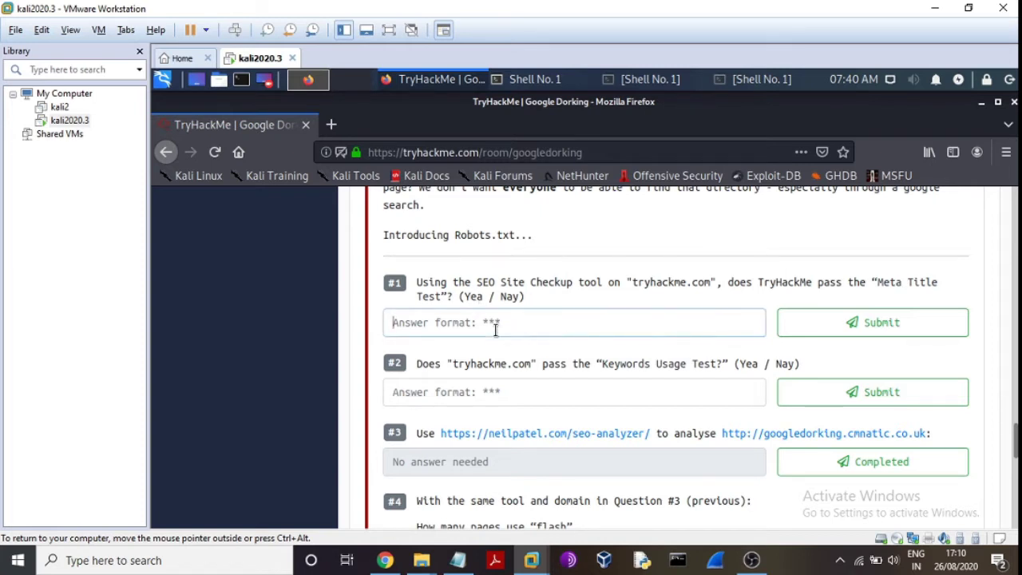
type("yea")
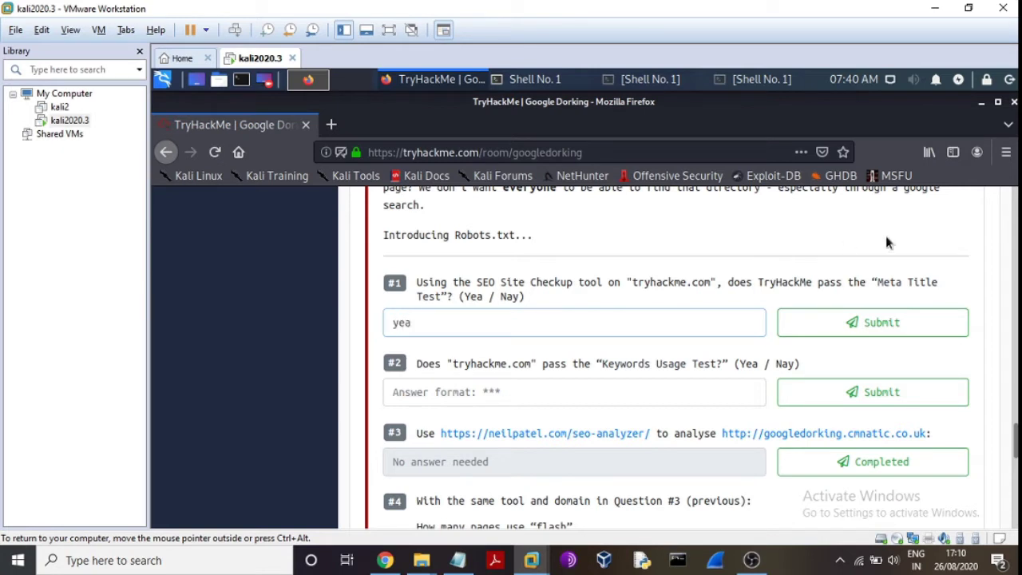
left_click(888, 322)
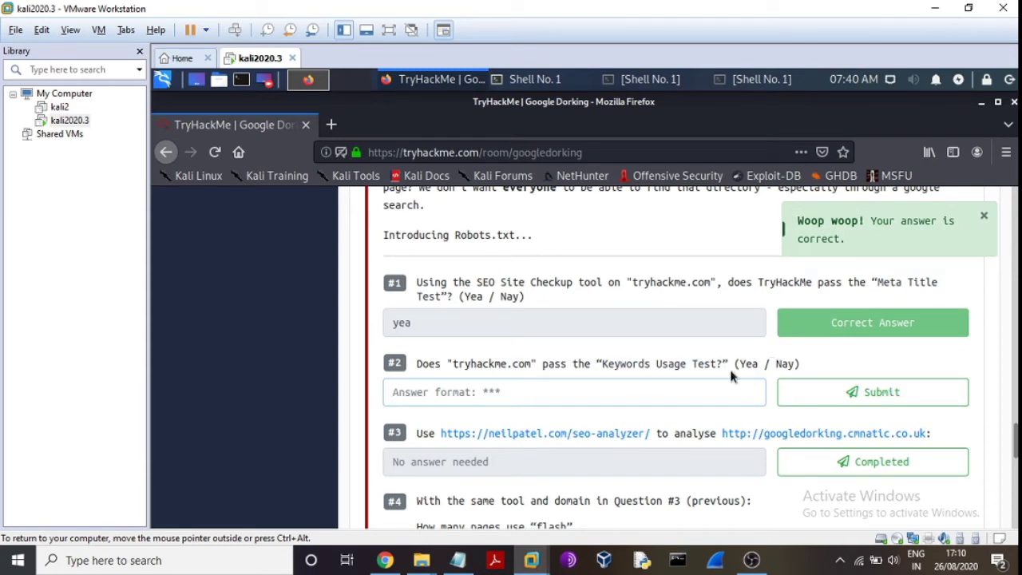
type("nay")
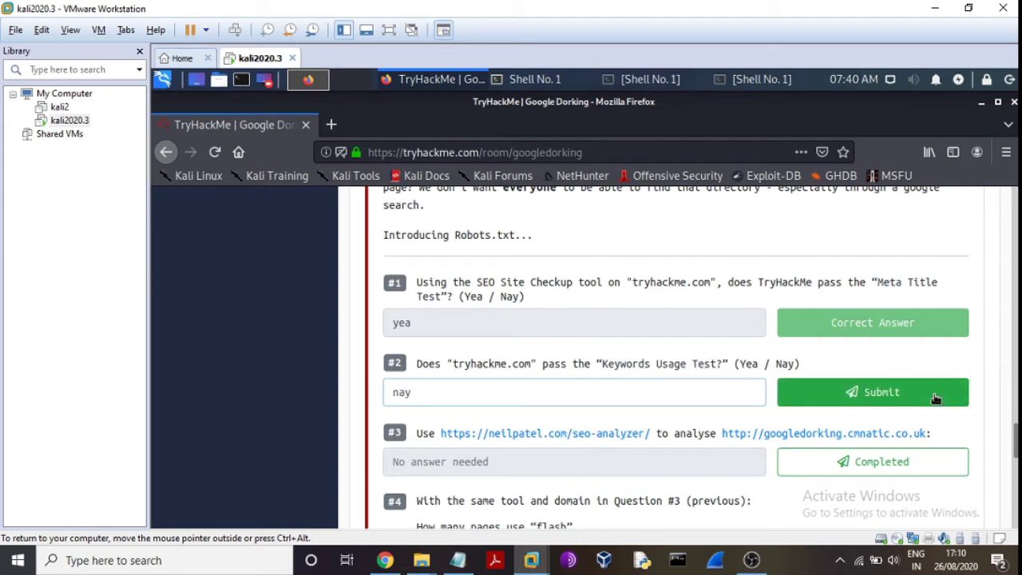
left_click(862, 395)
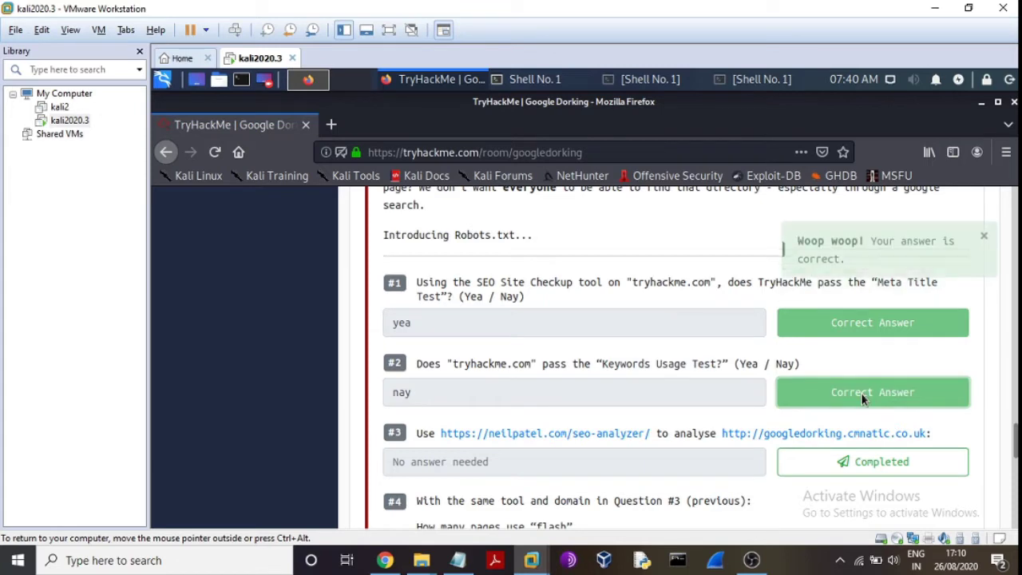
Step: Open the neilpatel.com SEO analyzer from Task 3 question 3 in a separate tab, and mark question 3 as completed
scroll(649, 379, "down", 2)
scroll(649, 379, "down", 1)
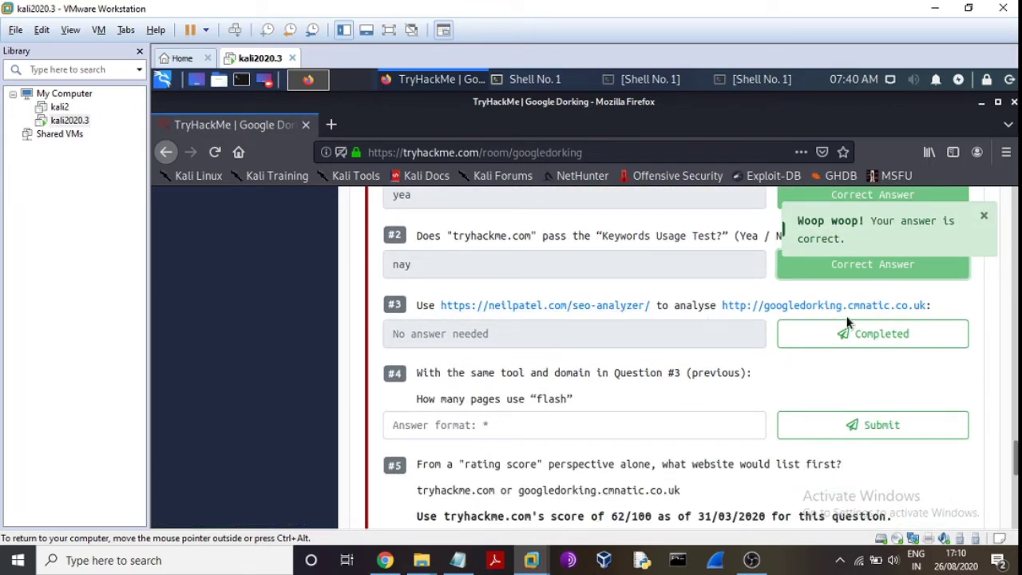
middle_click(571, 307)
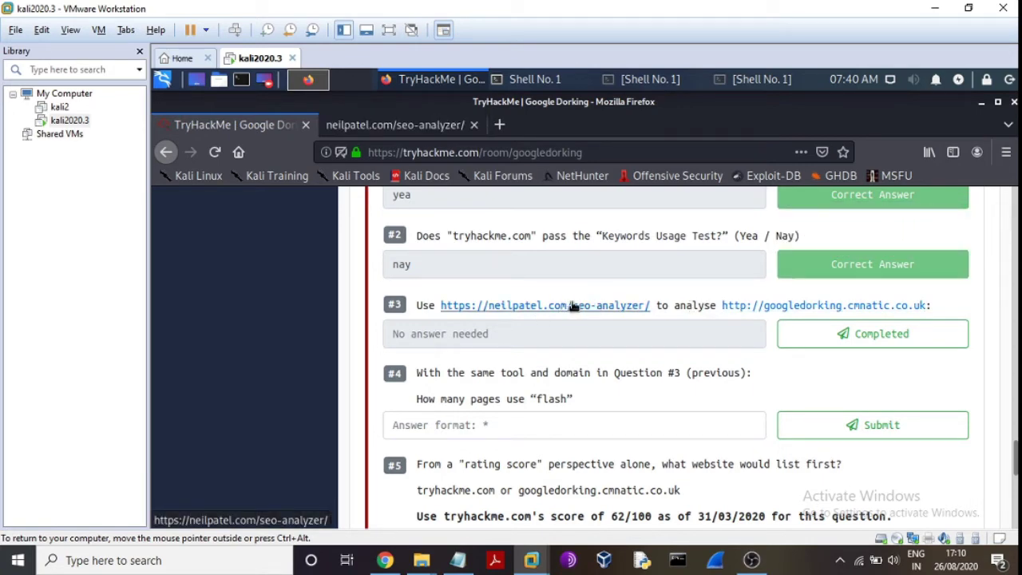
left_click(411, 128)
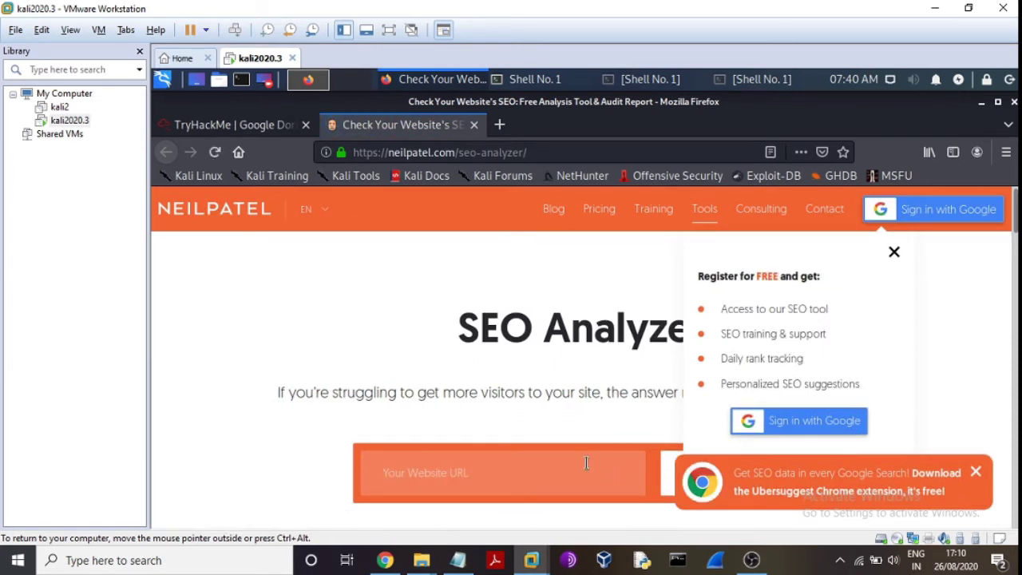
left_click(250, 128)
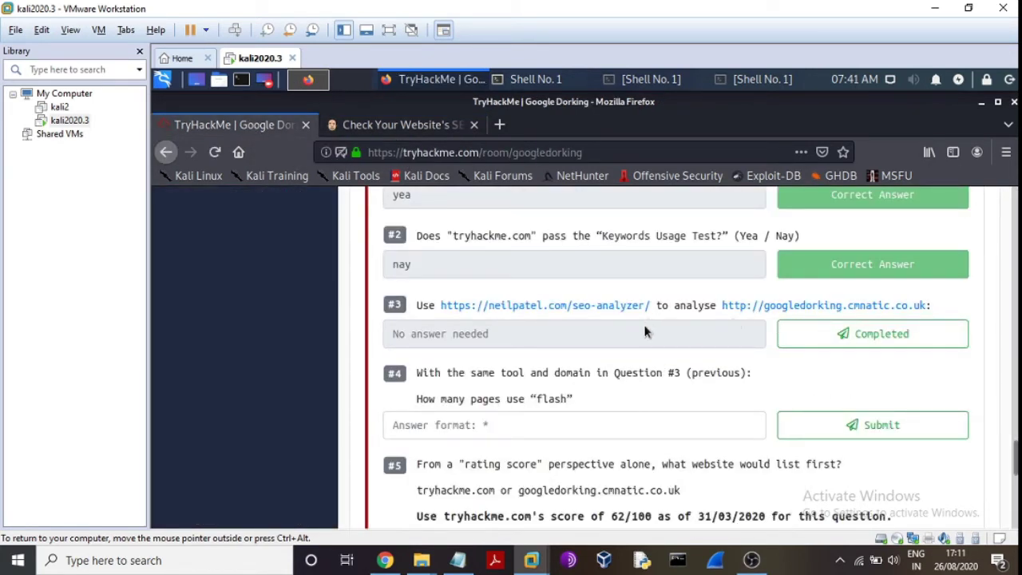
left_click(872, 334)
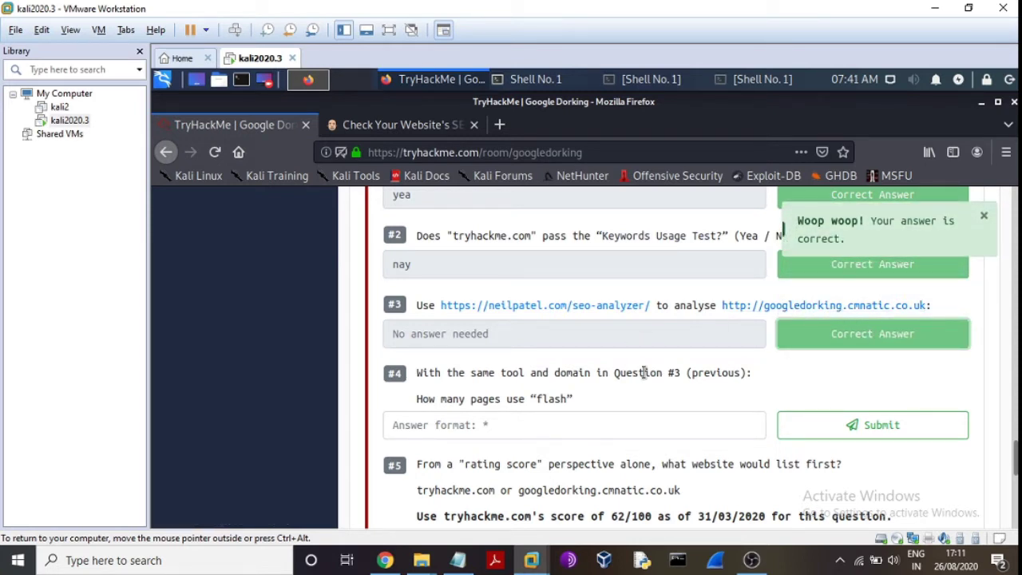
Step: Try submitting "83/100" as the answer to Task 3 question 4 about how many pages use "flash"
scroll(644, 372, "down", 3)
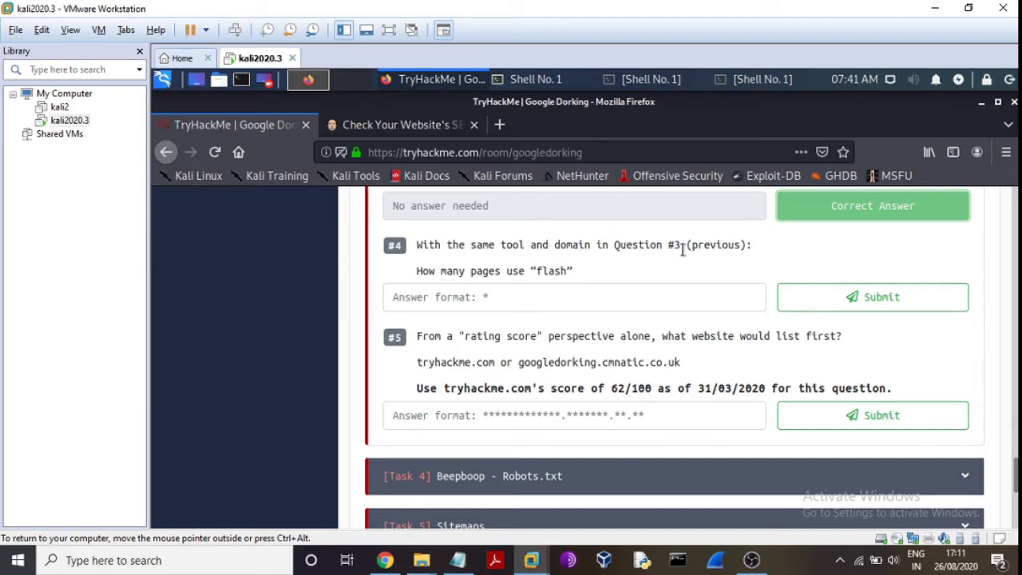
scroll(684, 252, "up", 1)
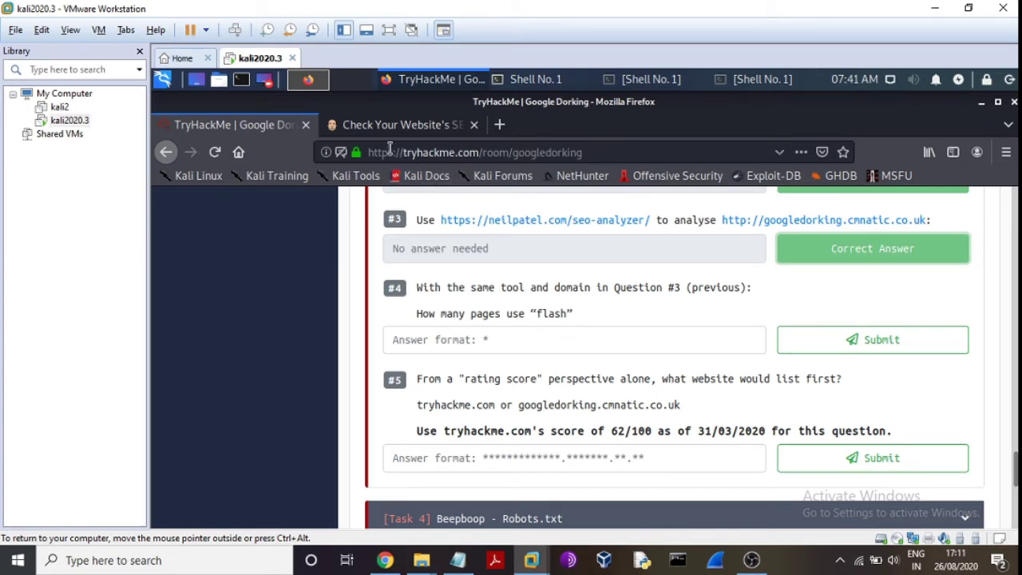
left_click(444, 335)
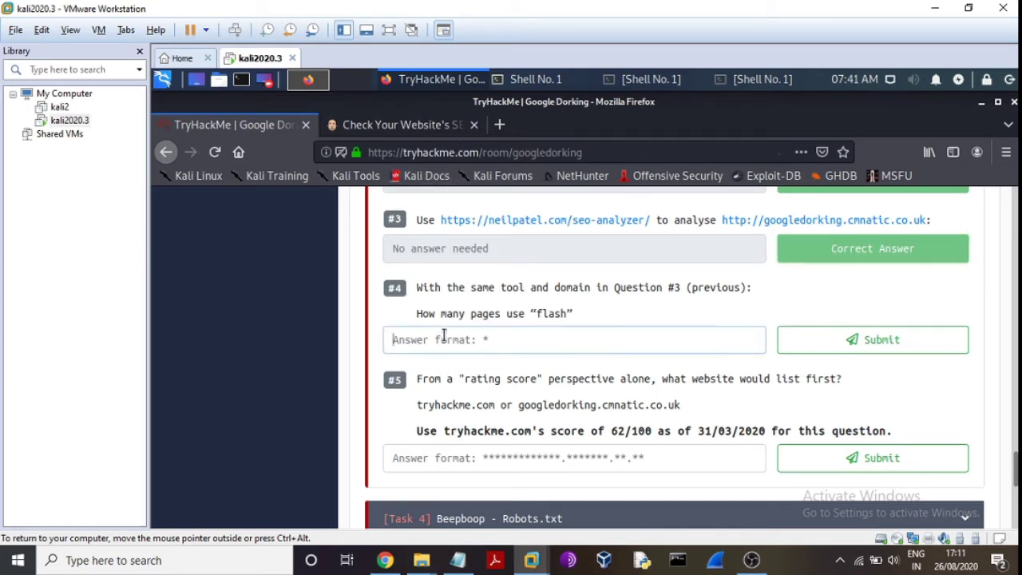
type("83/100")
left_click(858, 342)
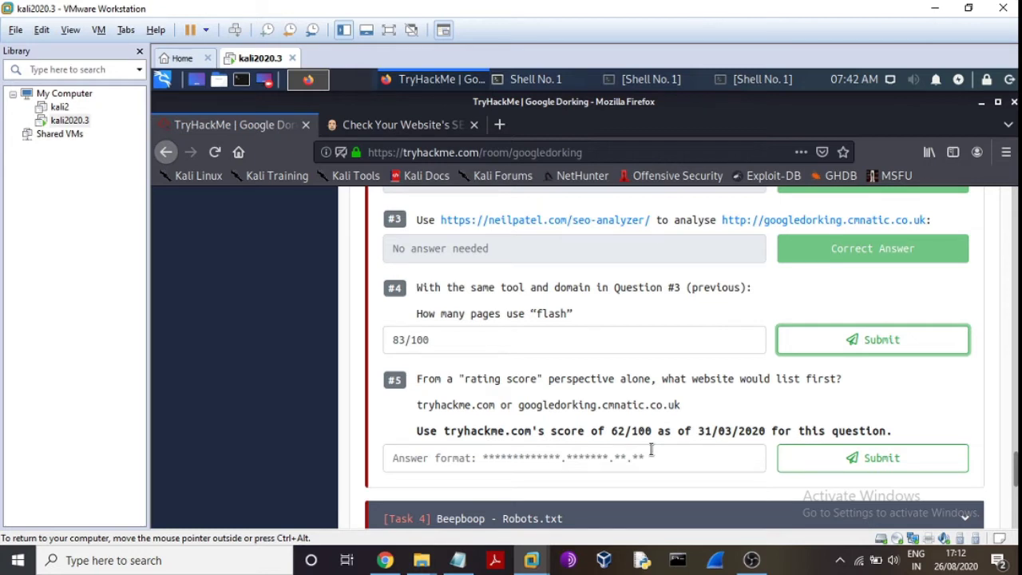
left_click(823, 356)
Step: Replace the Task 3 question 4 answer with "0" and submit it
left_click(537, 341)
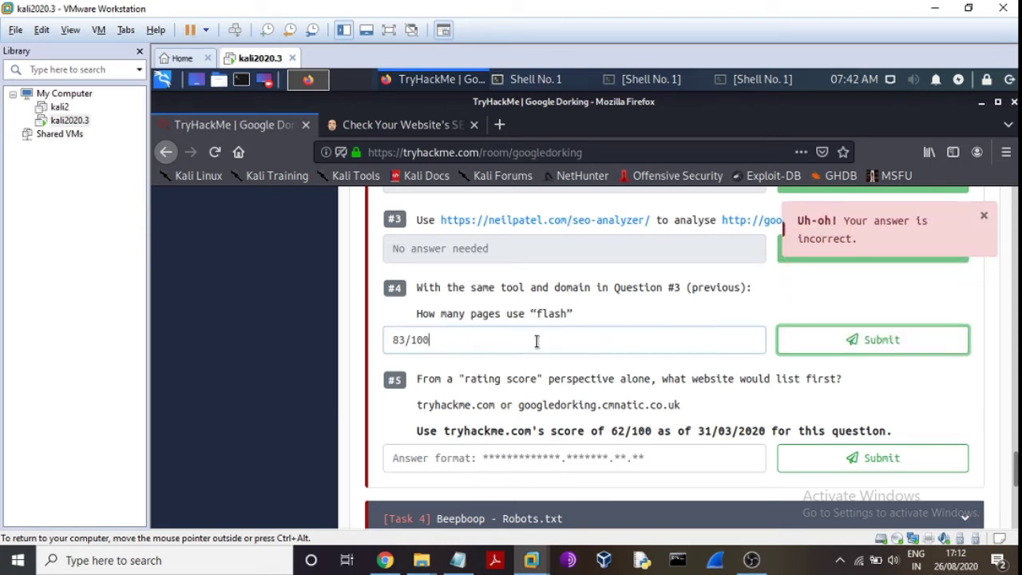
key("BackSpace")
key("BackSpace")
key("BackSpace")
key("BackSpace")
key("BackSpace")
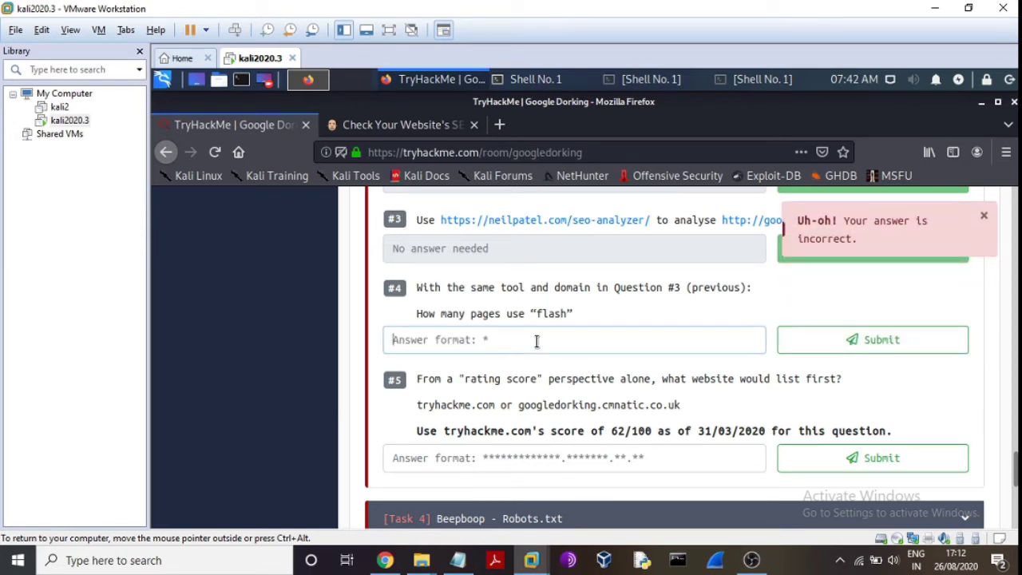
type("0")
left_click(903, 340)
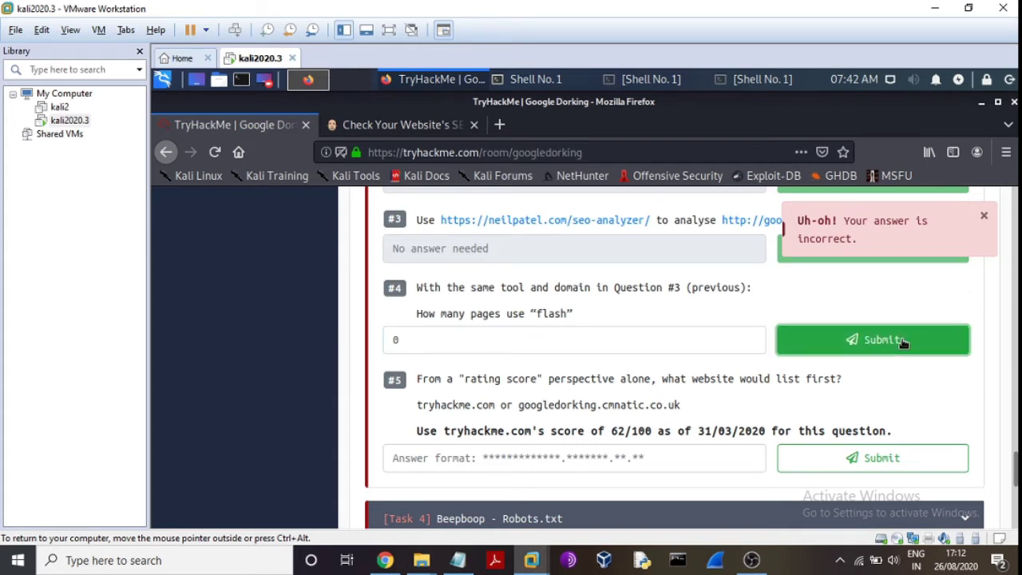
left_click(903, 340)
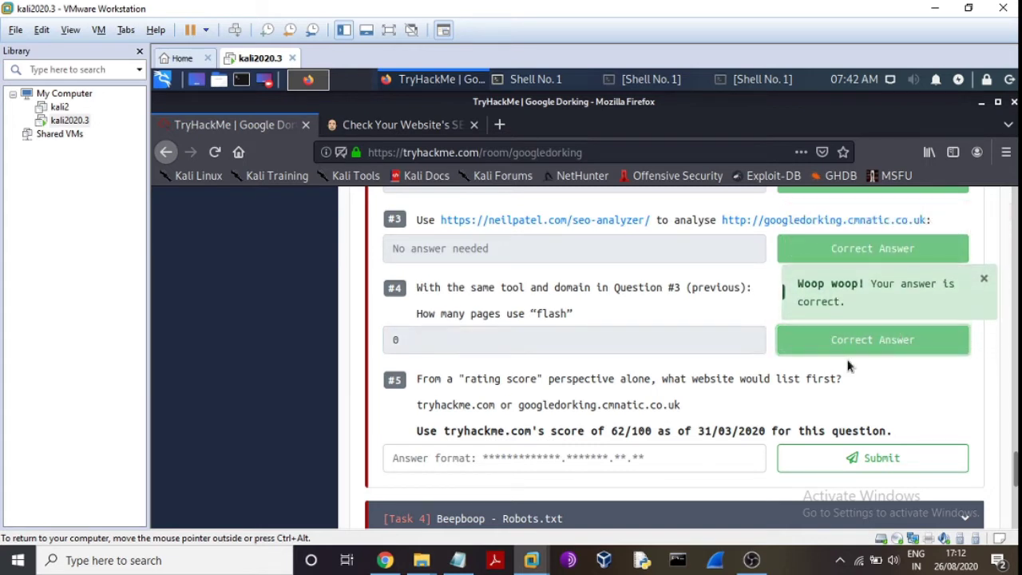
Step: Try submitting "pgp.cmnatic.co.uk" as the answer to Task 3 question 5 about which website would list first
left_click(476, 458)
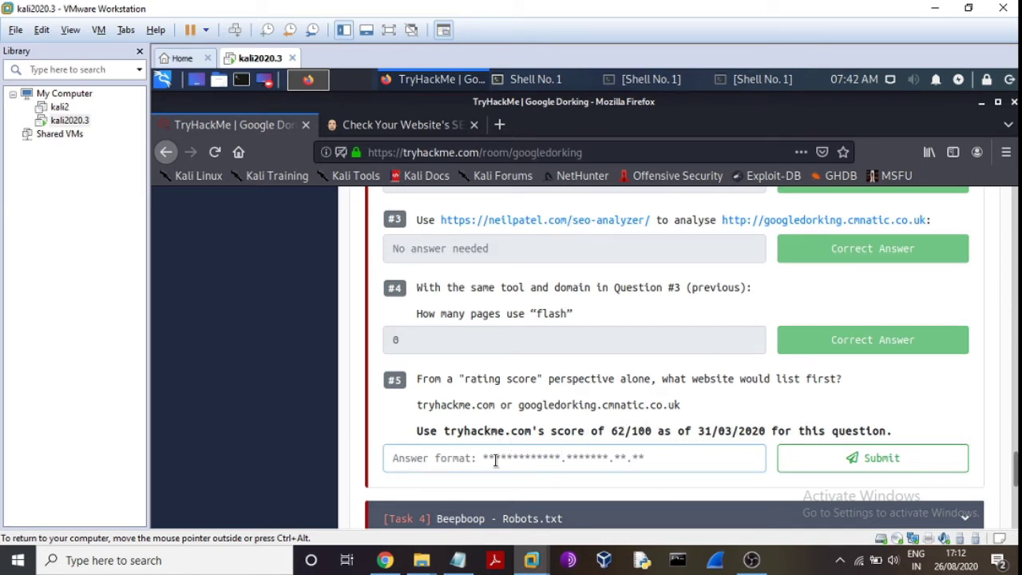
type("pgp")
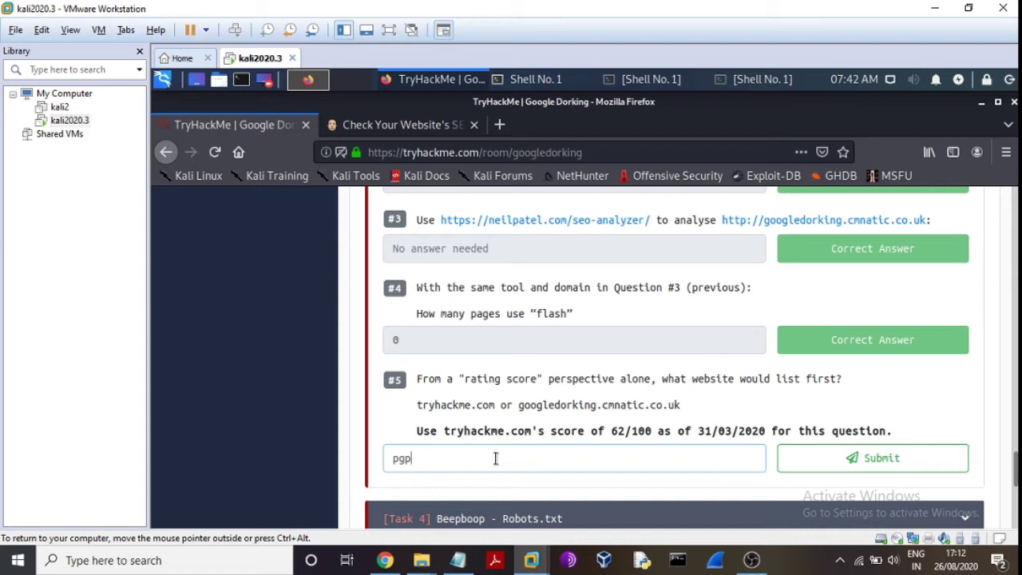
type(".cmnatic.co.uk")
left_click(847, 457)
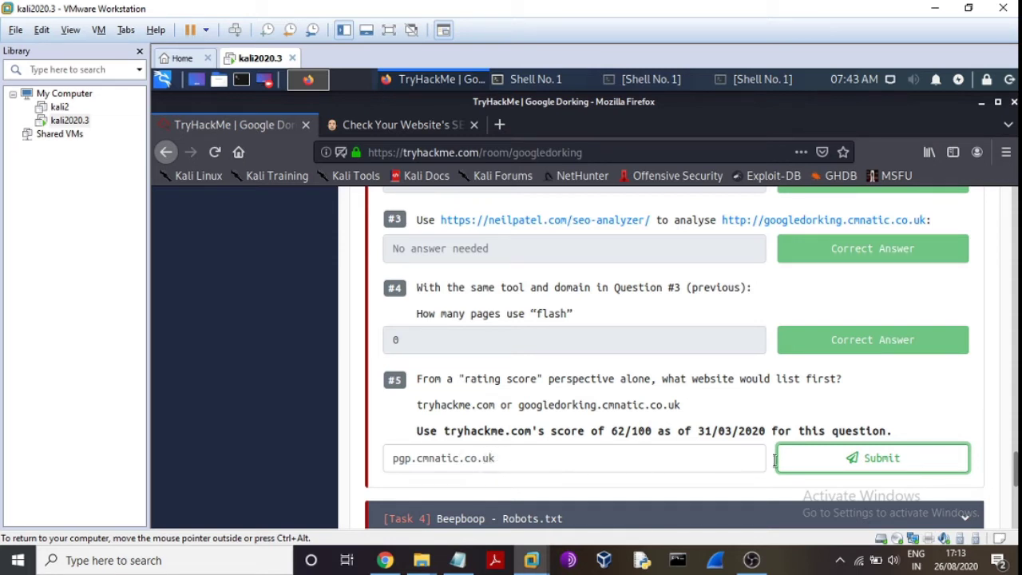
left_click(834, 464)
Step: Select "cmnatic.co.uk" in the Task 3 question 5 text and open its link
left_click_drag(694, 404, 601, 405)
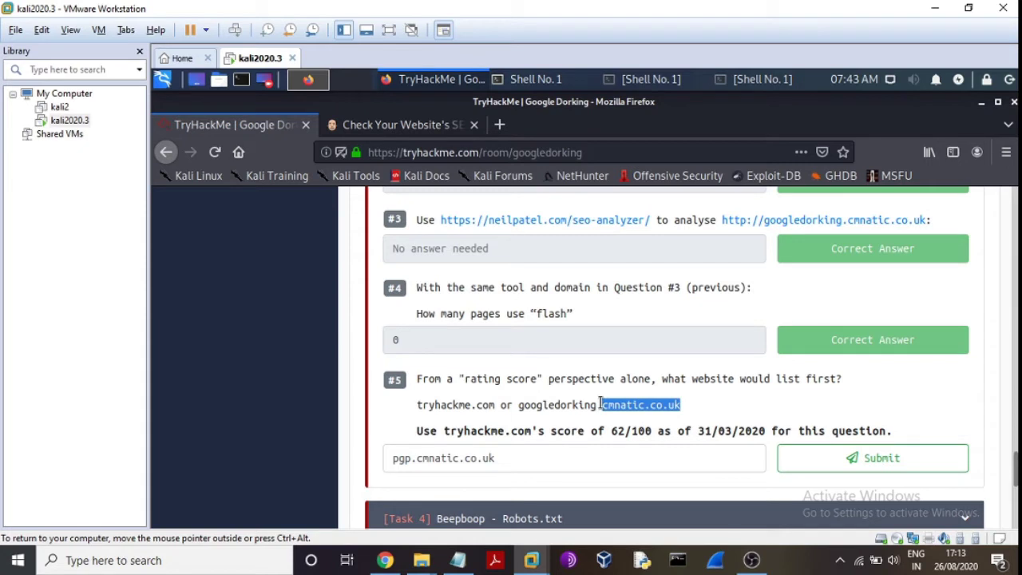
right_click(600, 405)
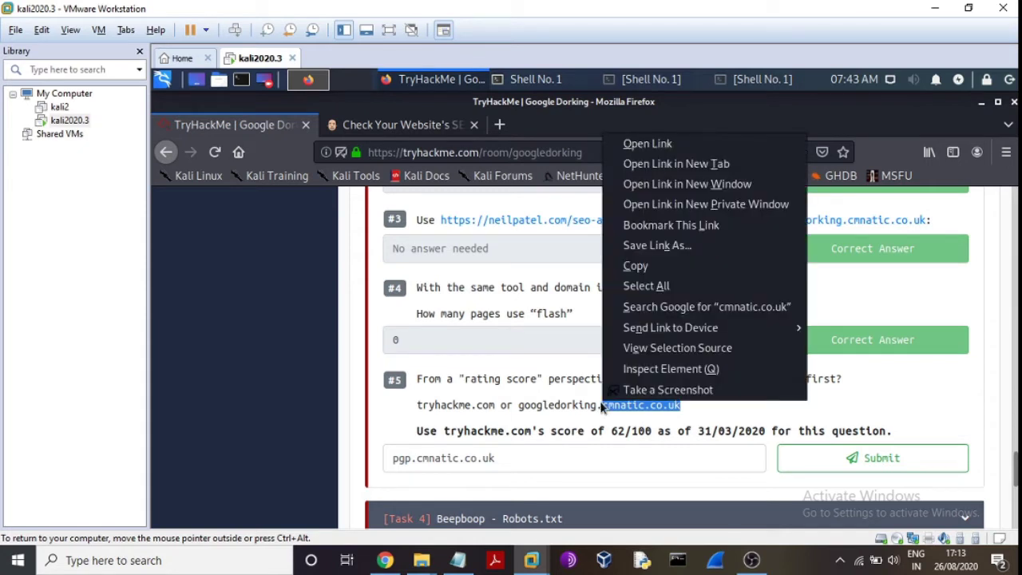
left_click(647, 144)
Step: Clear the "pgp.cmnatic.co.uk" answer from the Task 3 question 5 answer field
left_click(507, 456)
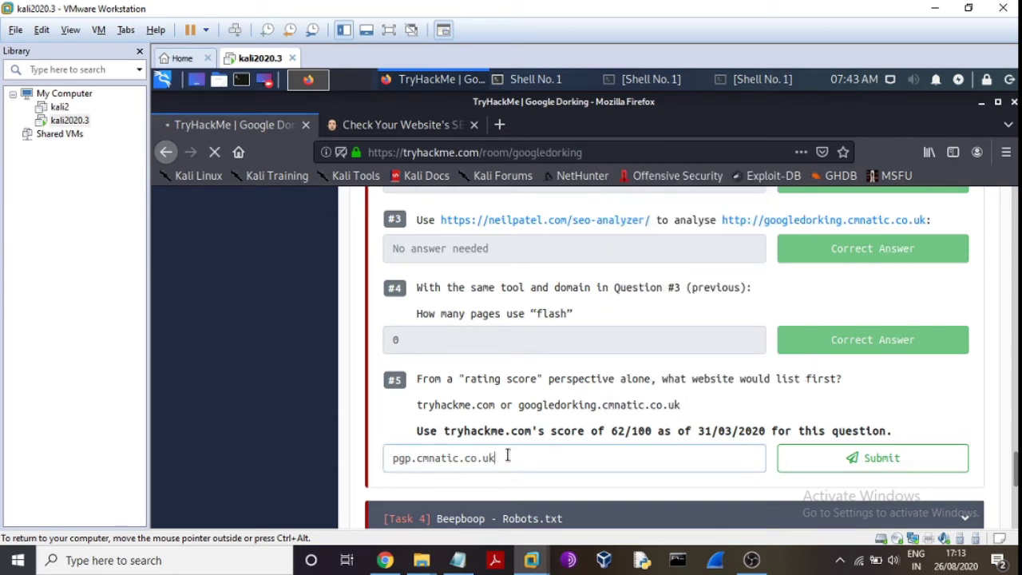
key("BackSpace")
key("BackSpace")
key("BackSpace")
key("BackSpace")
key("BackSpace")
key("BackSpace")
key("BackSpace")
key("BackSpace")
key("BackSpace")
key("BackSpace")
key("BackSpace")
key("BackSpace")
key("BackSpace")
key("BackSpace")
key("BackSpace")
key("BackSpace")
key("BackSpace")
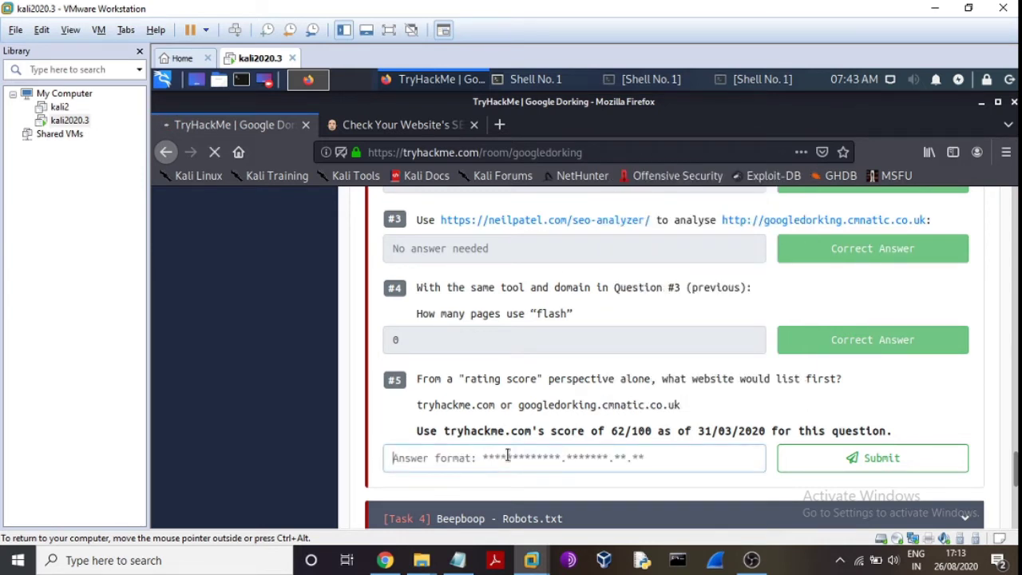
key("ctrl+v")
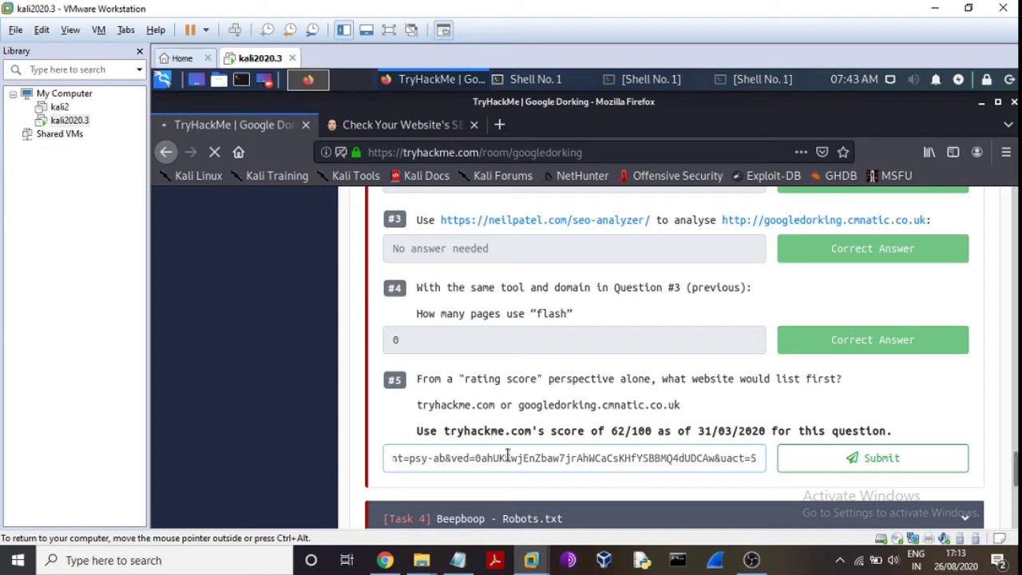
key("BackSpace")
key("BackSpace")
key("BackSpace")
key("BackSpace")
key("BackSpace")
key("BackSpace")
key("BackSpace")
key("BackSpace")
key("BackSpace")
key("BackSpace")
key("BackSpace")
key("BackSpace")
key("BackSpace")
key("BackSpace")
key("BackSpace")
key("BackSpace")
key("BackSpace")
key("BackSpace")
key("BackSpace")
key("BackSpace")
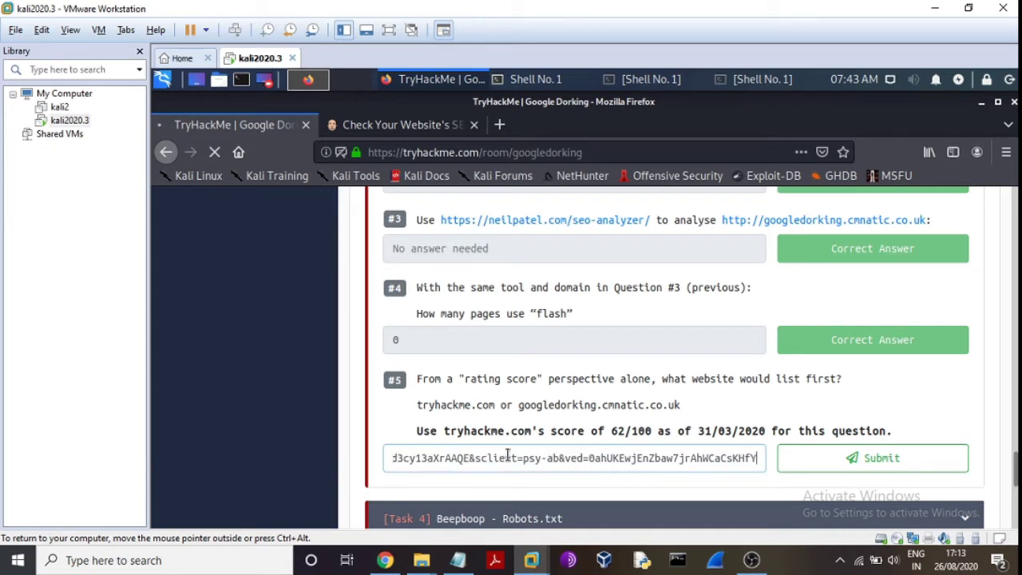
key("BackSpace")
key("BackSpace")
key("BackSpace")
key("BackSpace")
key("BackSpace")
key("BackSpace")
key("BackSpace")
key("BackSpace")
key("BackSpace")
key("BackSpace")
key("BackSpace")
key("BackSpace")
key("BackSpace")
key("BackSpace")
key("BackSpace")
key("BackSpace")
key("BackSpace")
key("BackSpace")
key("BackSpace")
key("BackSpace")
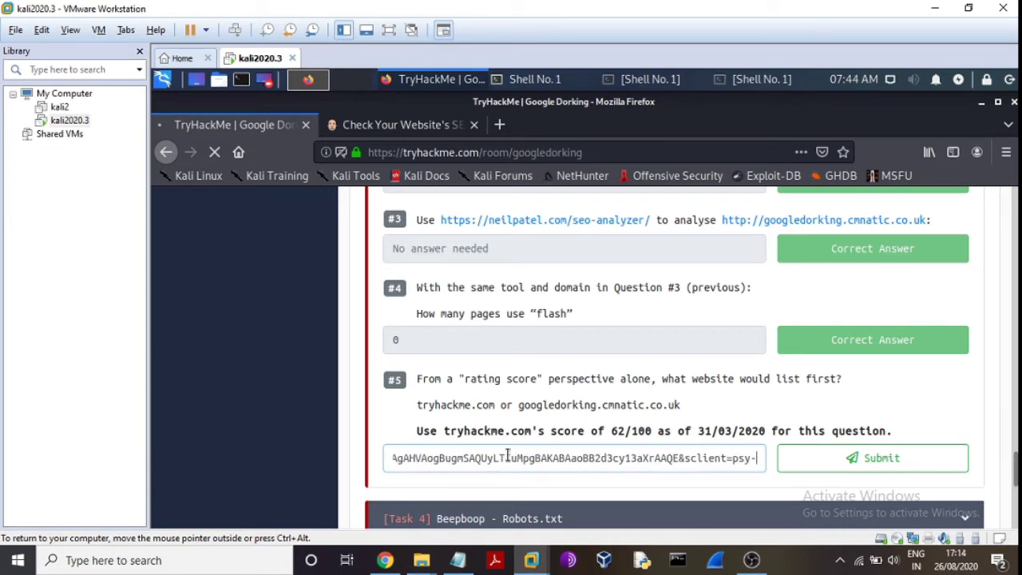
key("ctrl+a")
key("BackSpace")
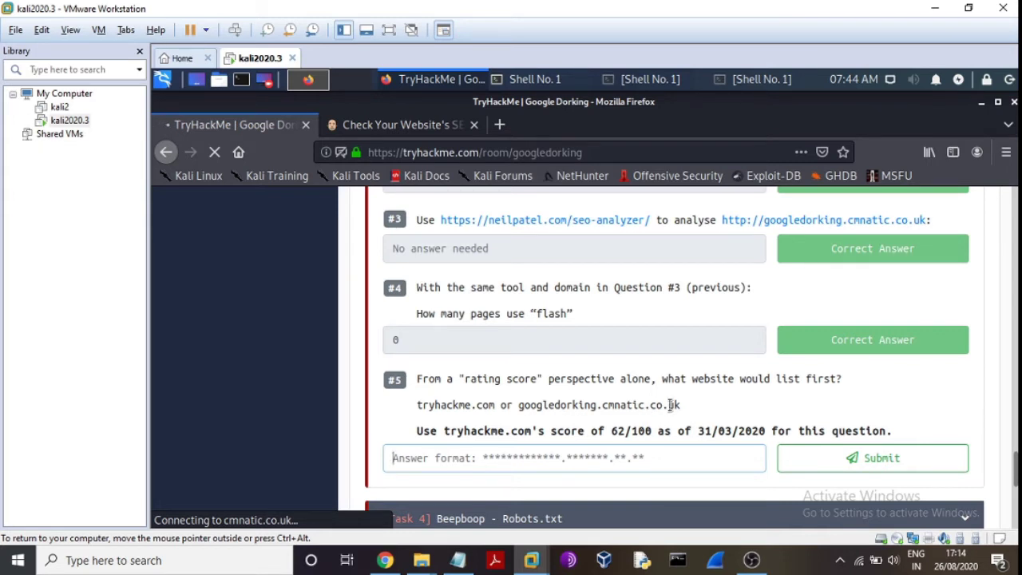
Step: Return from the cmnatic.co.uk page to the Google Dorking room and decline the site's notification request
left_click_drag(687, 405, 534, 405)
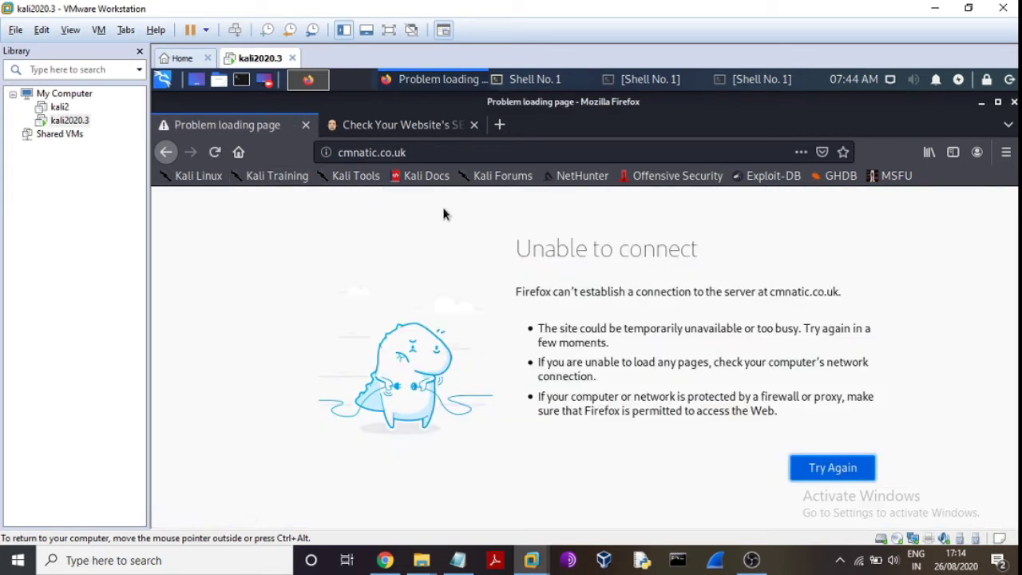
left_click(214, 156)
left_click(166, 153)
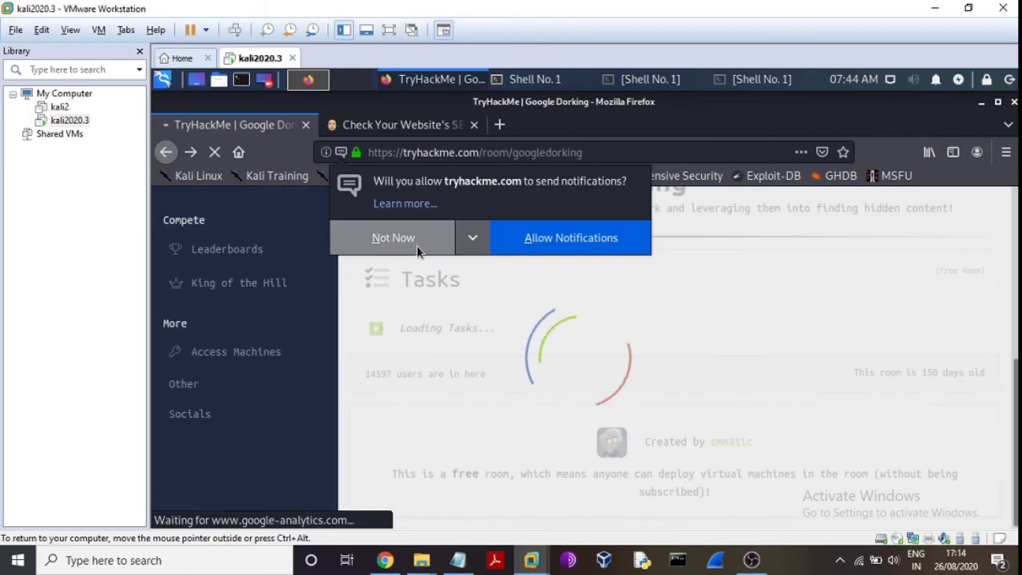
left_click(417, 243)
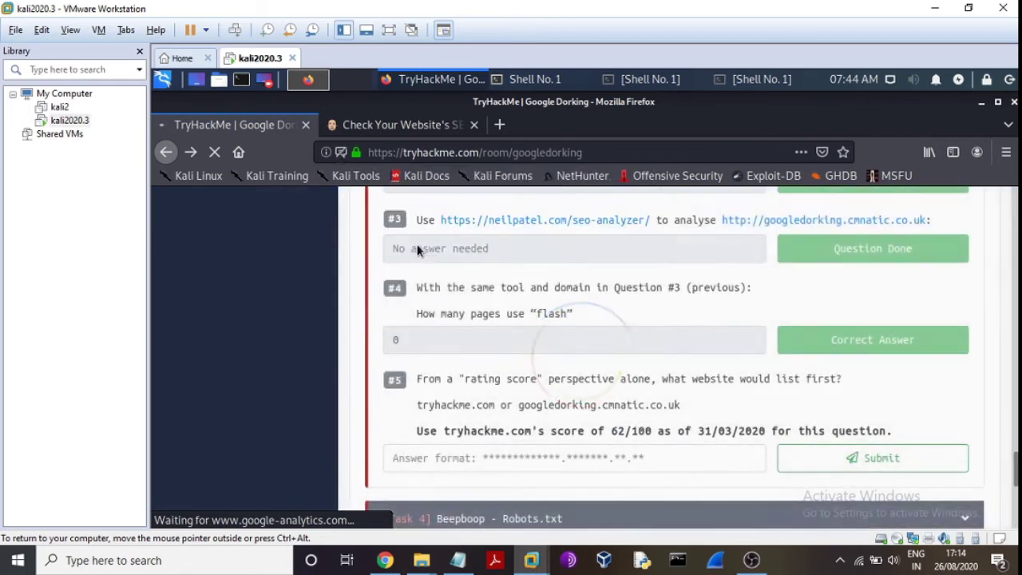
Step: Copy "googledorking.cmnatic.co.uk" from the Task 3 question 5 text into its answer field and submit it
left_click(450, 463)
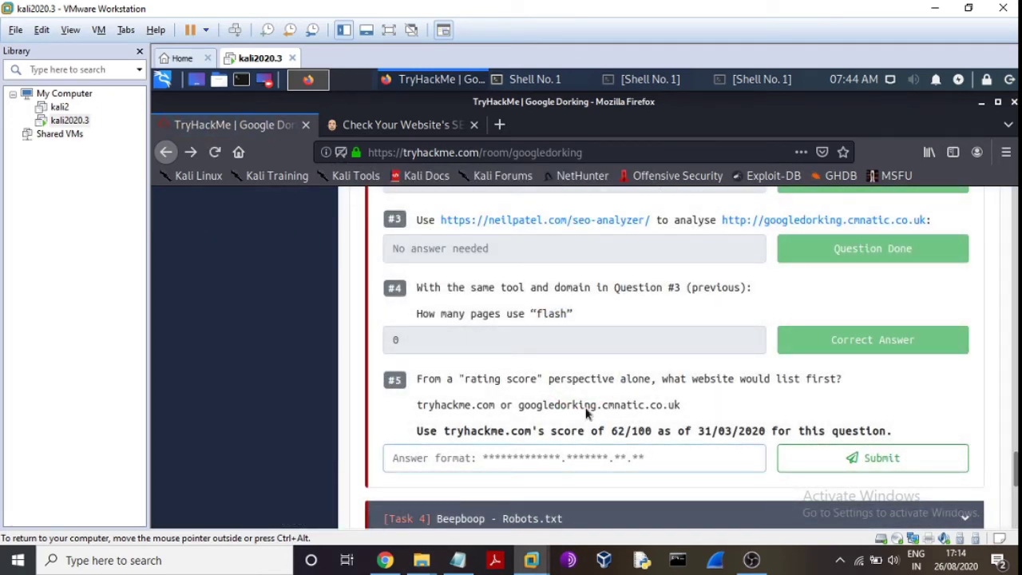
left_click_drag(686, 405, 520, 405)
key("ctrl+c")
right_click(520, 404)
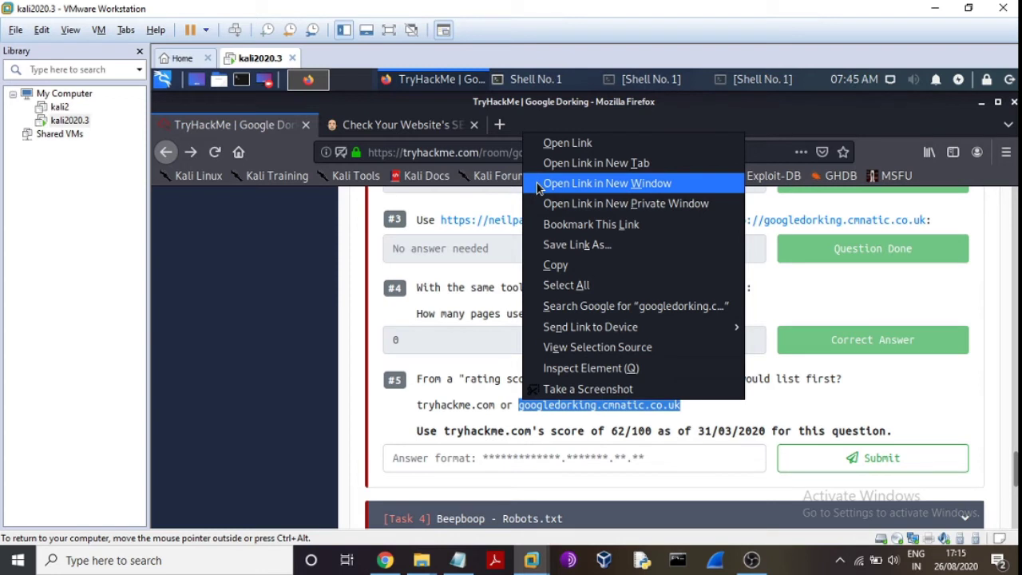
left_click(554, 266)
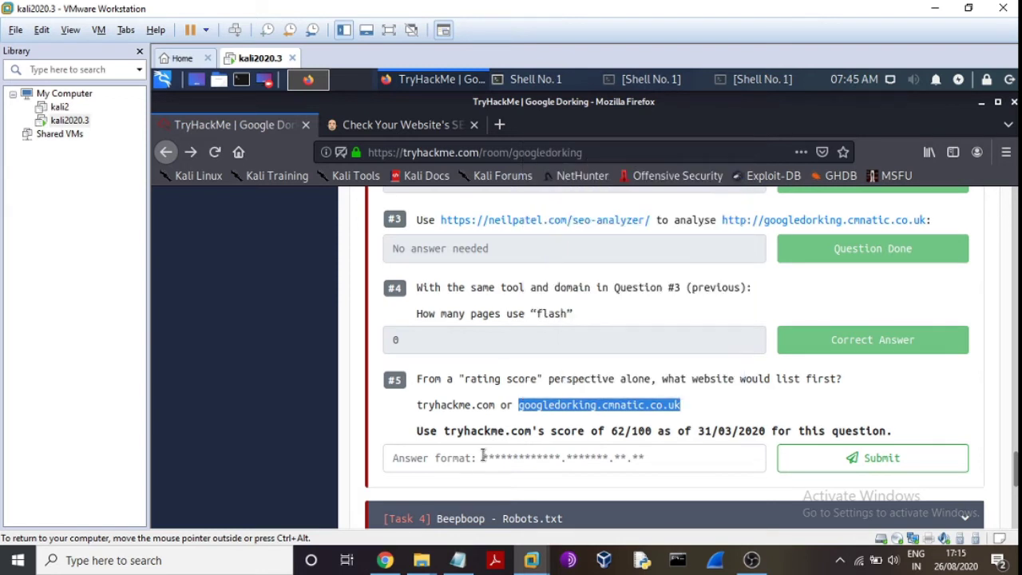
left_click(471, 455)
right_click(471, 455)
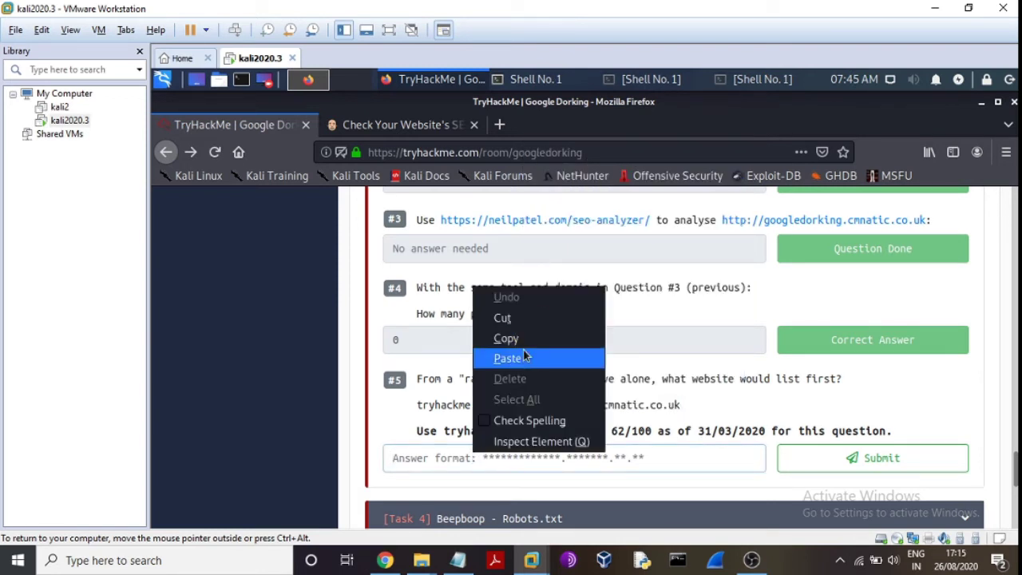
left_click(523, 358)
left_click(847, 463)
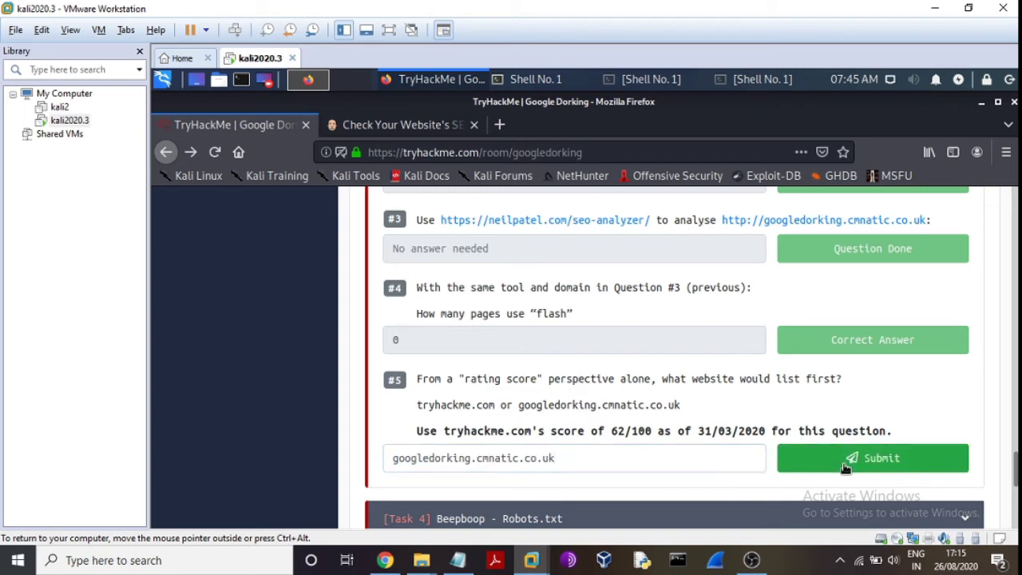
Step: Expand Task 4, "Beepboop - Robots.txt"
scroll(673, 327, "down", 4)
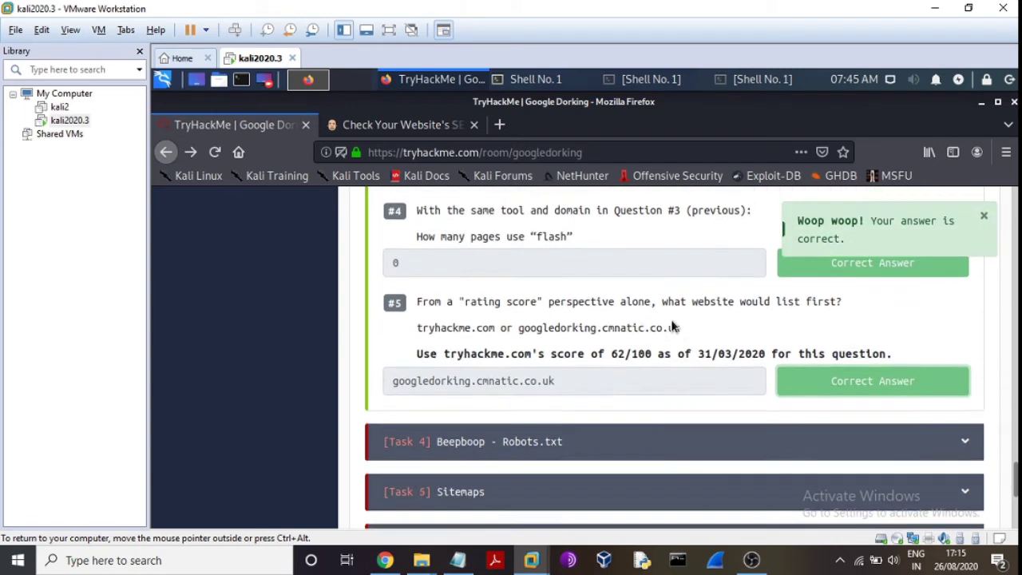
scroll(674, 326, "down", 1)
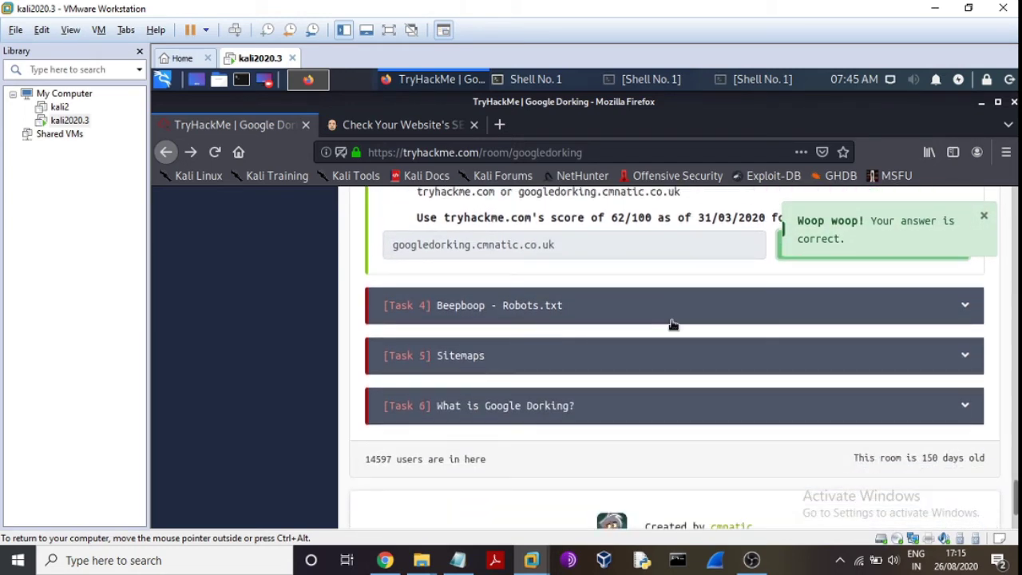
left_click(599, 306)
Step: Read Task 4's explanation of Robots.txt, its keywords, crawler rules and file-blocking examples through to the questions
scroll(598, 307, "down", 10)
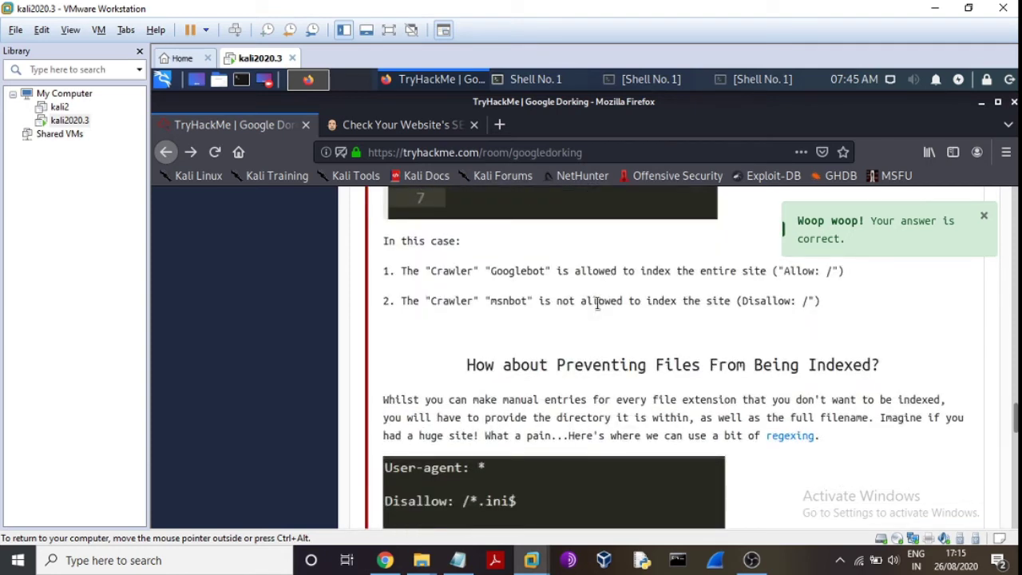
scroll(540, 314, "up", 3)
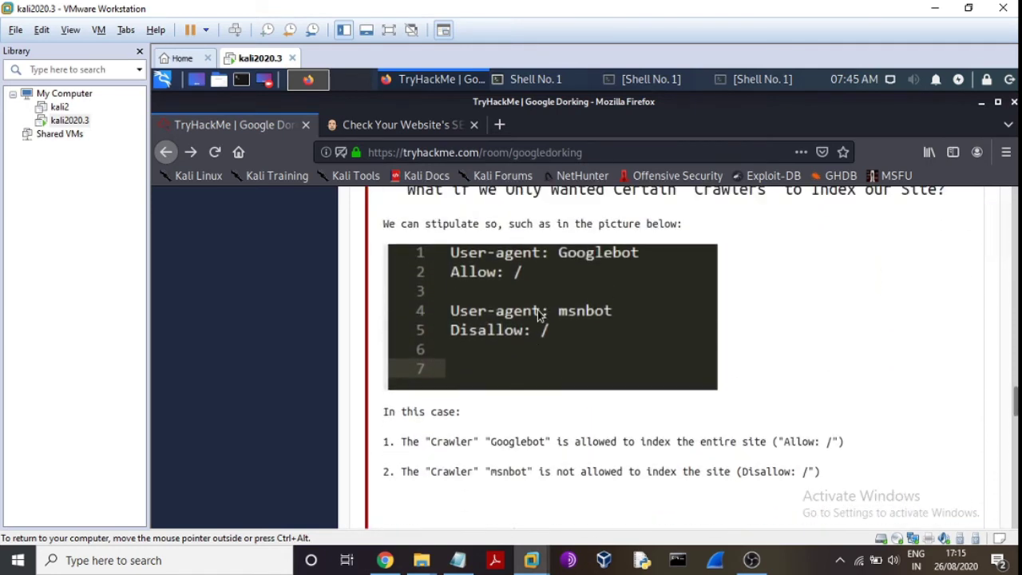
scroll(538, 313, "up", 8)
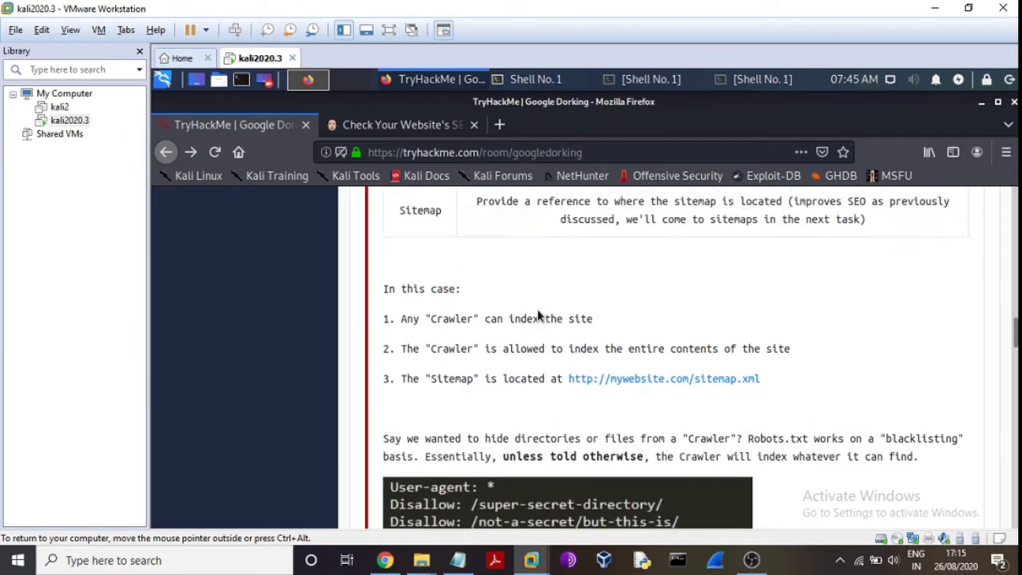
scroll(537, 314, "up", 10)
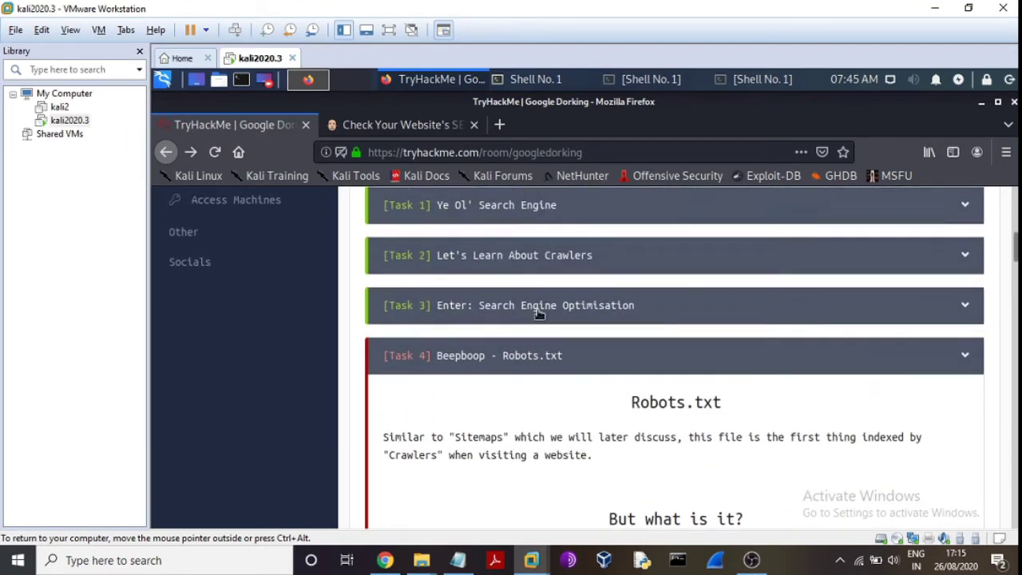
scroll(538, 314, "down", 3)
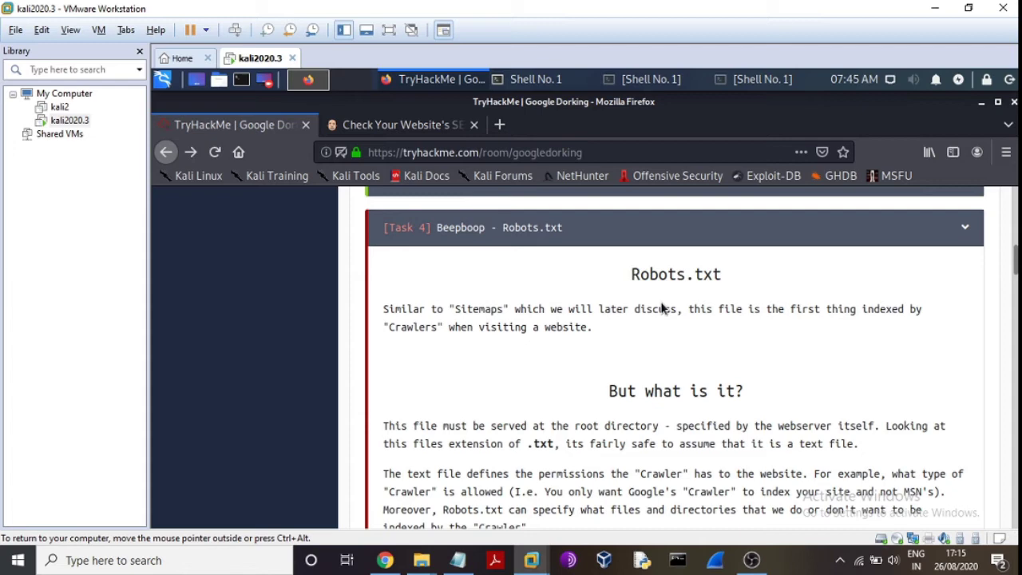
scroll(661, 308, "down", 3)
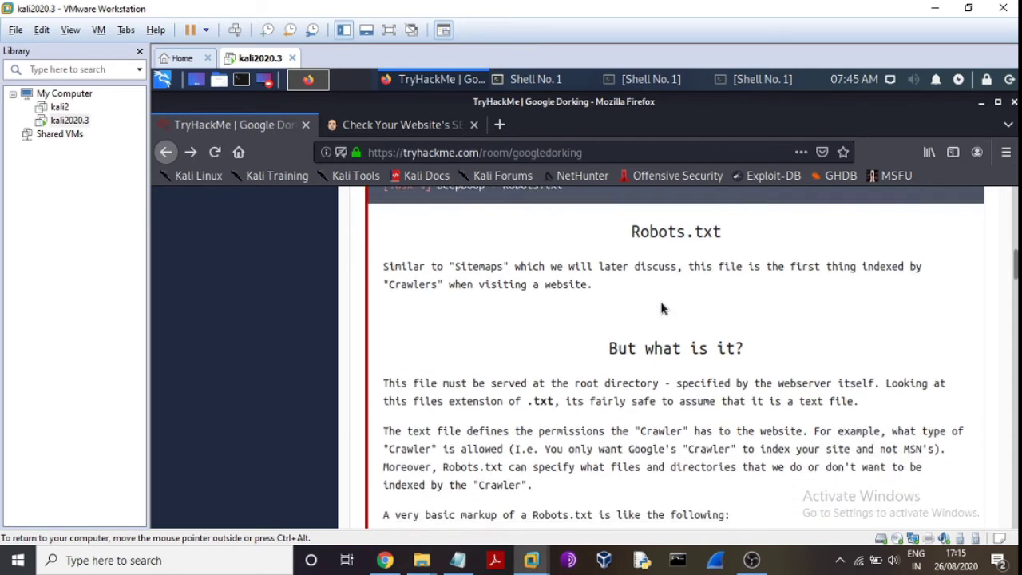
scroll(661, 308, "up", 3)
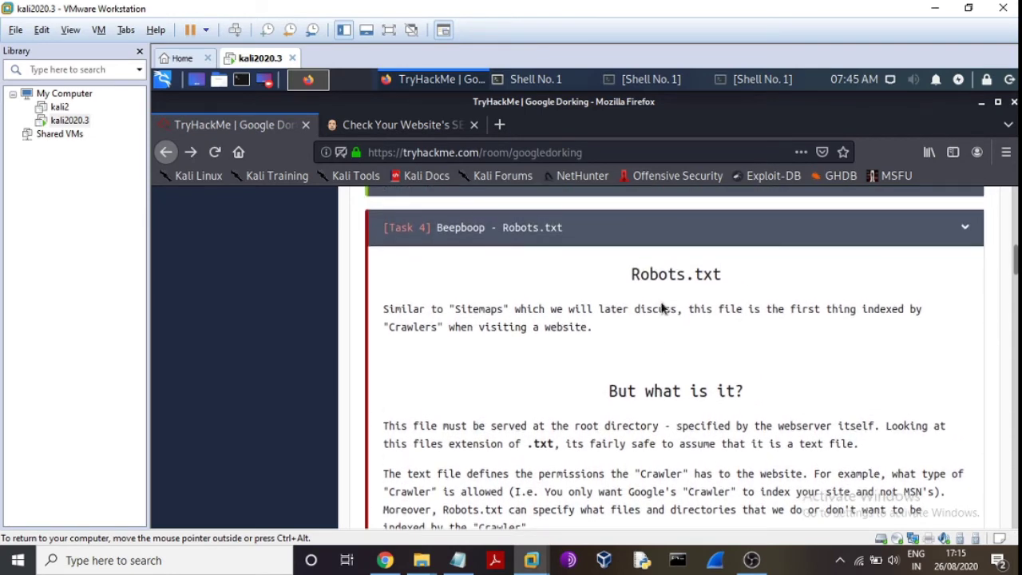
scroll(661, 308, "up", 2)
scroll(661, 308, "down", 2)
scroll(638, 343, "down", 3)
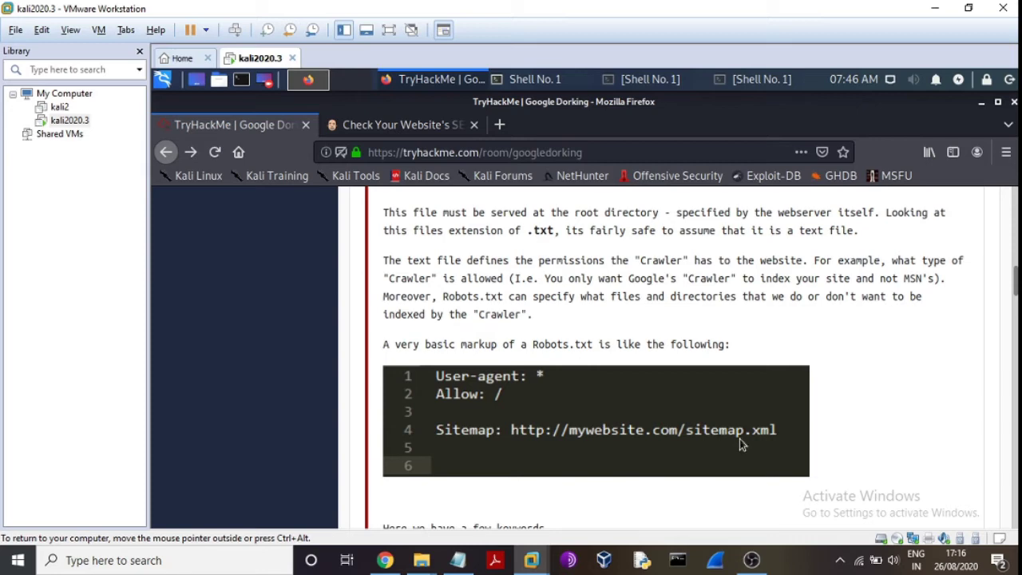
scroll(750, 442, "down", 5)
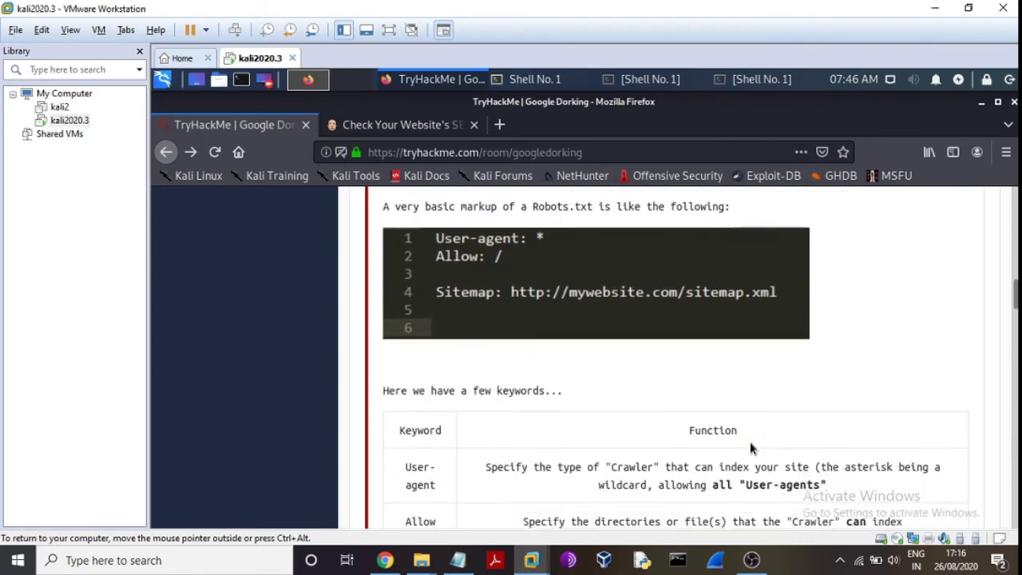
scroll(750, 442, "down", 5)
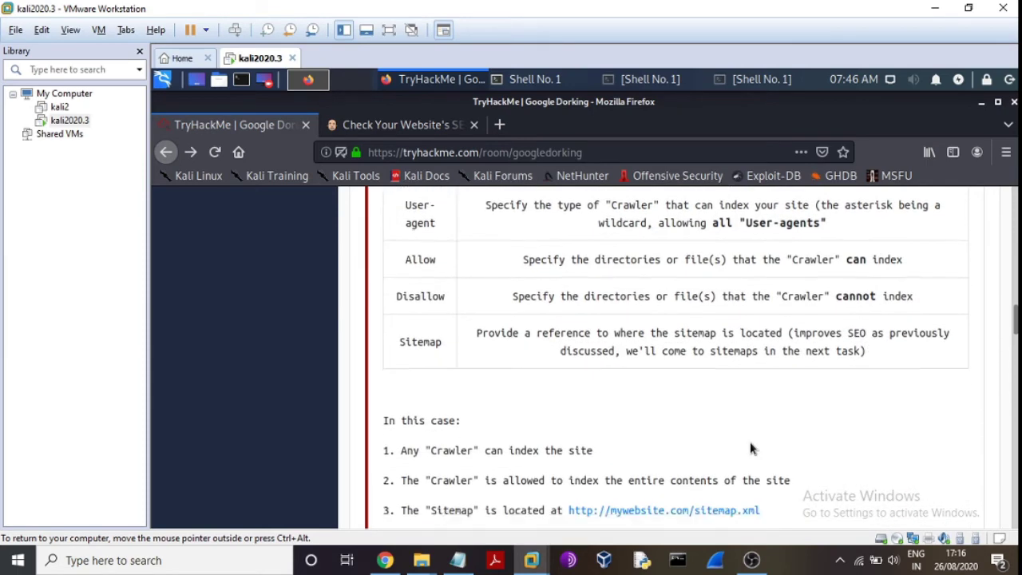
scroll(750, 447, "down", 5)
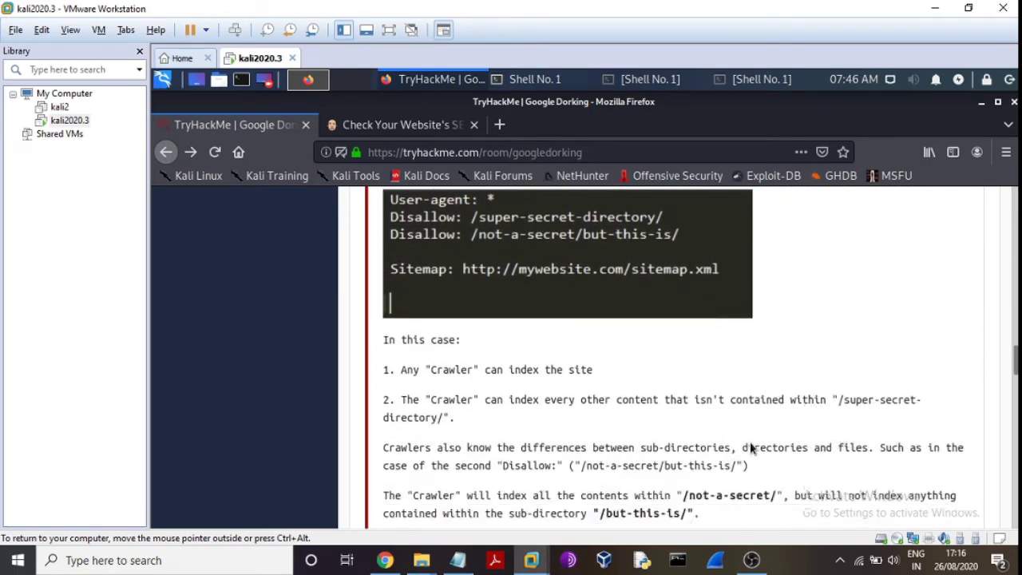
scroll(749, 446, "down", 5)
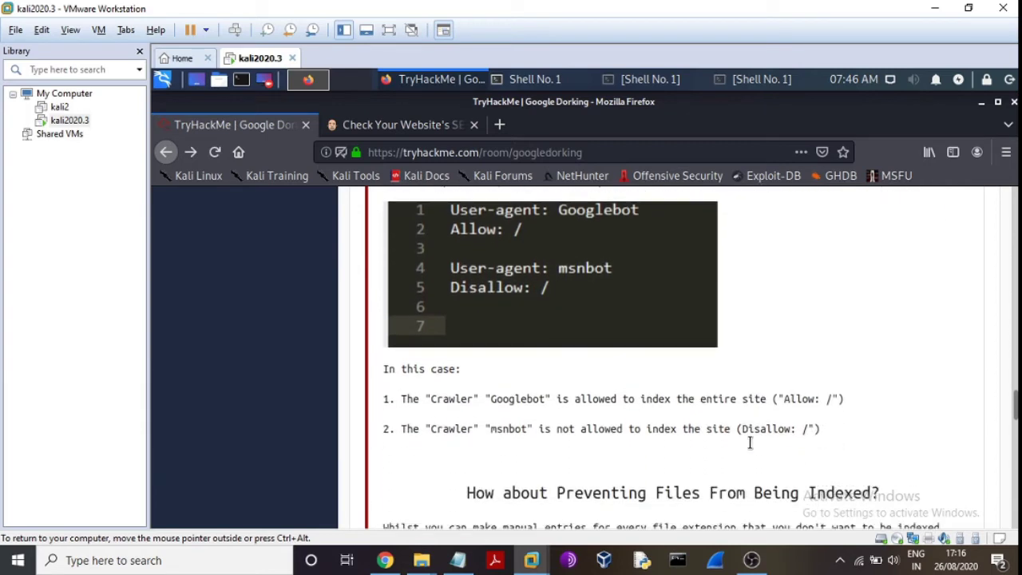
scroll(750, 443, "down", 5)
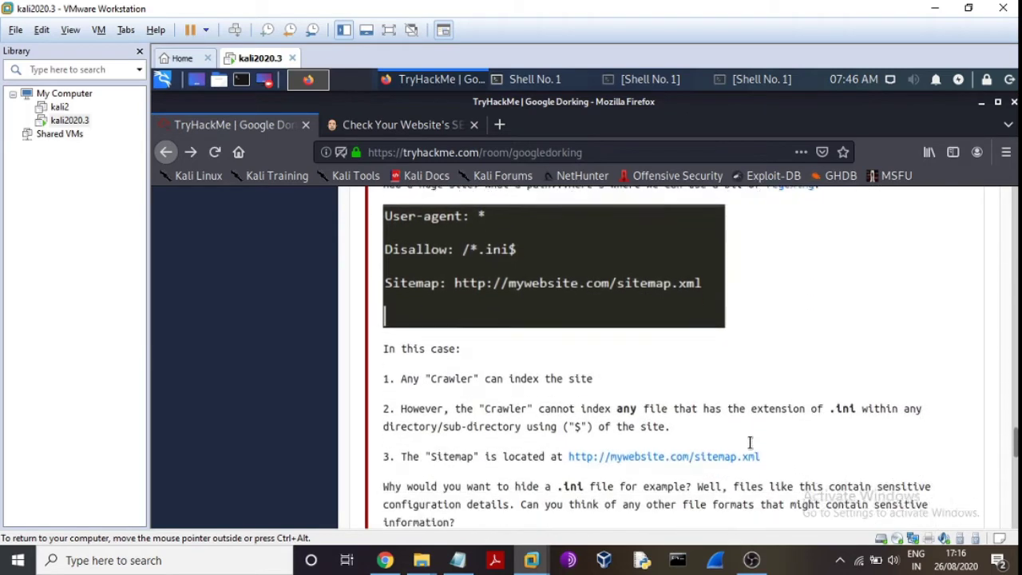
scroll(750, 447, "down", 4)
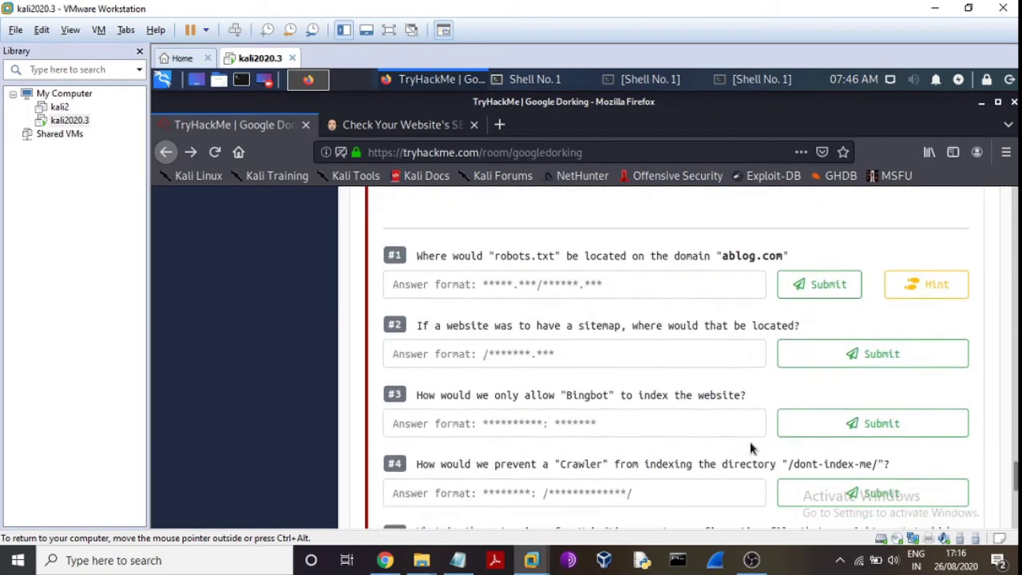
Step: Copy the domain "ablog.com" from Task 4 question 1 into its answer field and add a slash after it
scroll(750, 448, "up", 2)
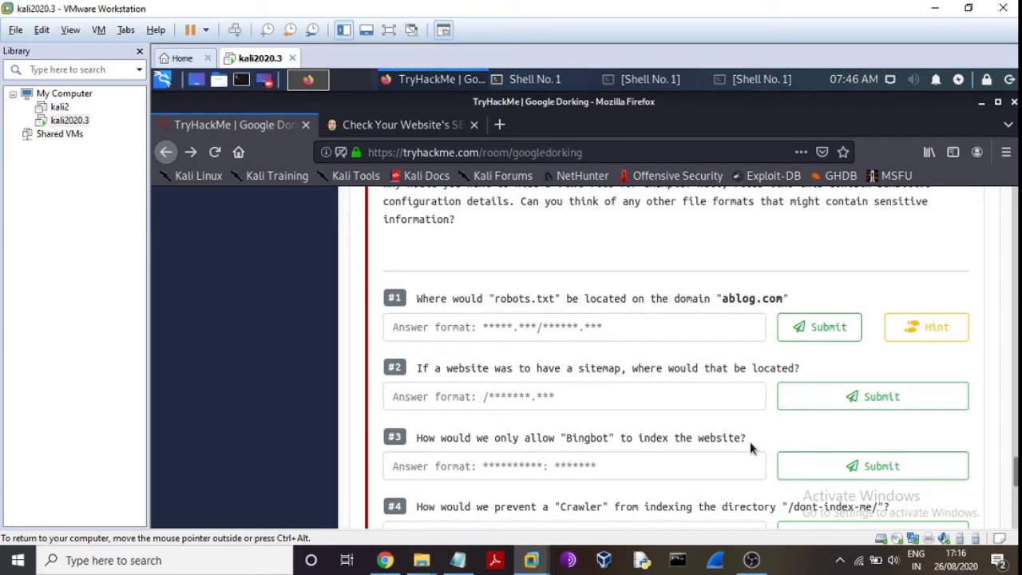
left_click(458, 334)
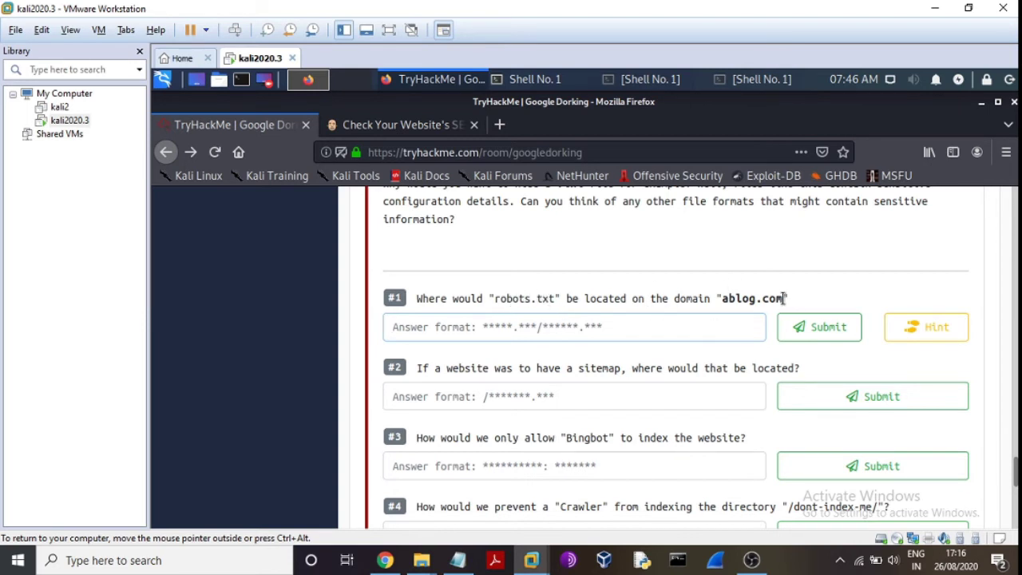
left_click_drag(785, 298, 724, 297)
right_click(723, 298)
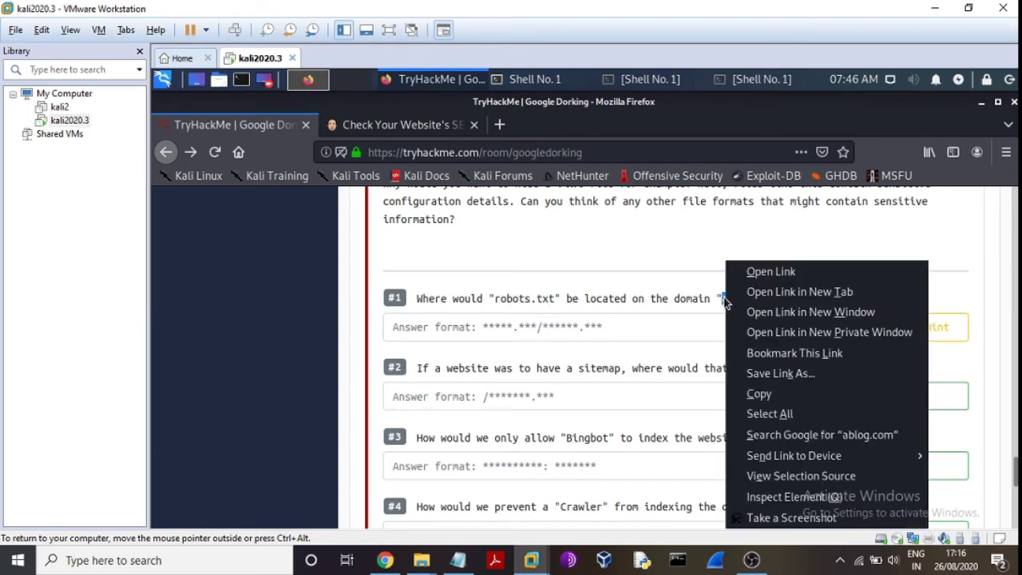
left_click(759, 393)
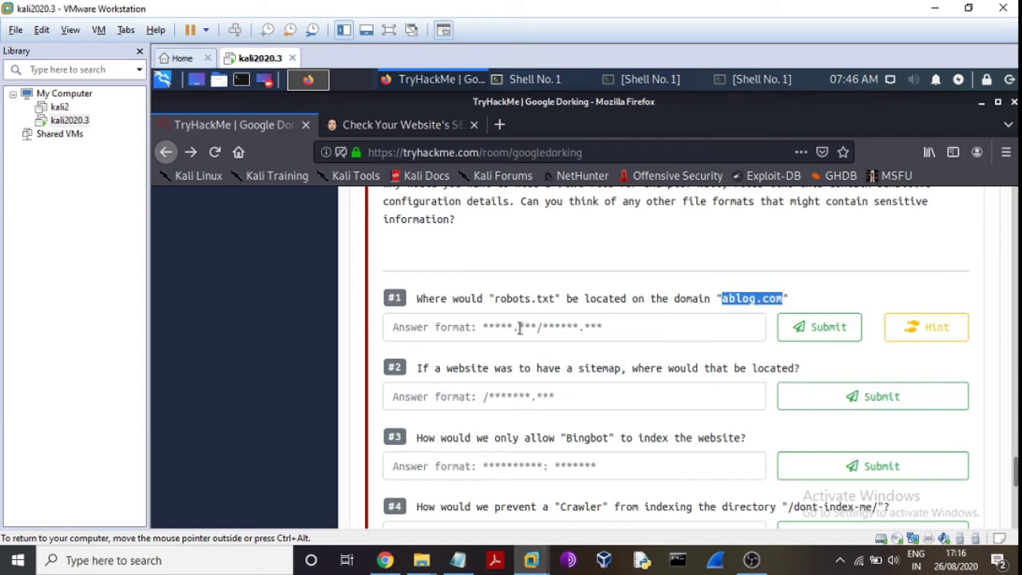
left_click(520, 328)
right_click(521, 330)
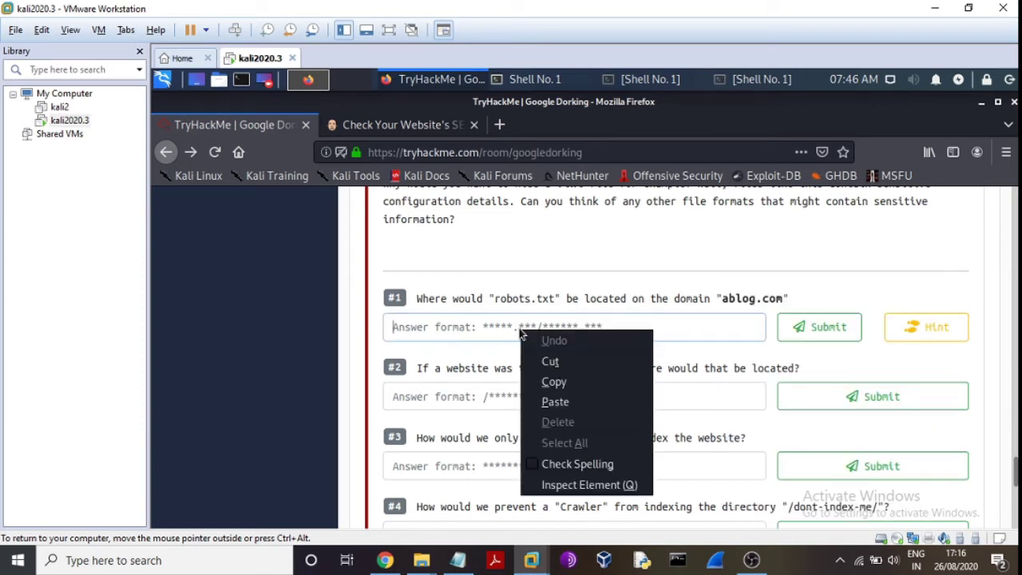
left_click(546, 402)
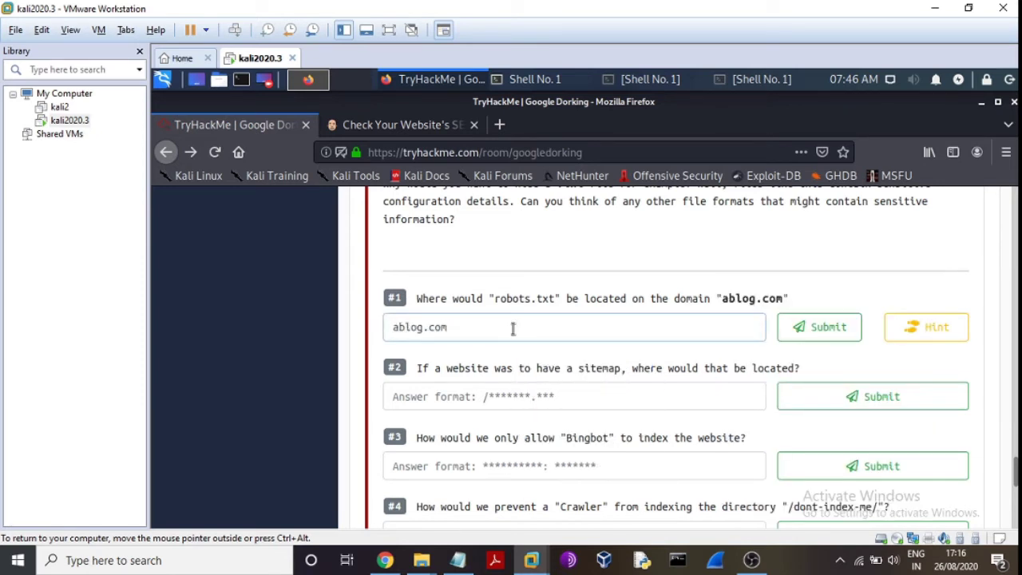
type("/")
Step: Append "robots.txt" from the question text so the question 1 answer reads "ablog.com/robots.txt", and submit it
left_click_drag(557, 299, 501, 292)
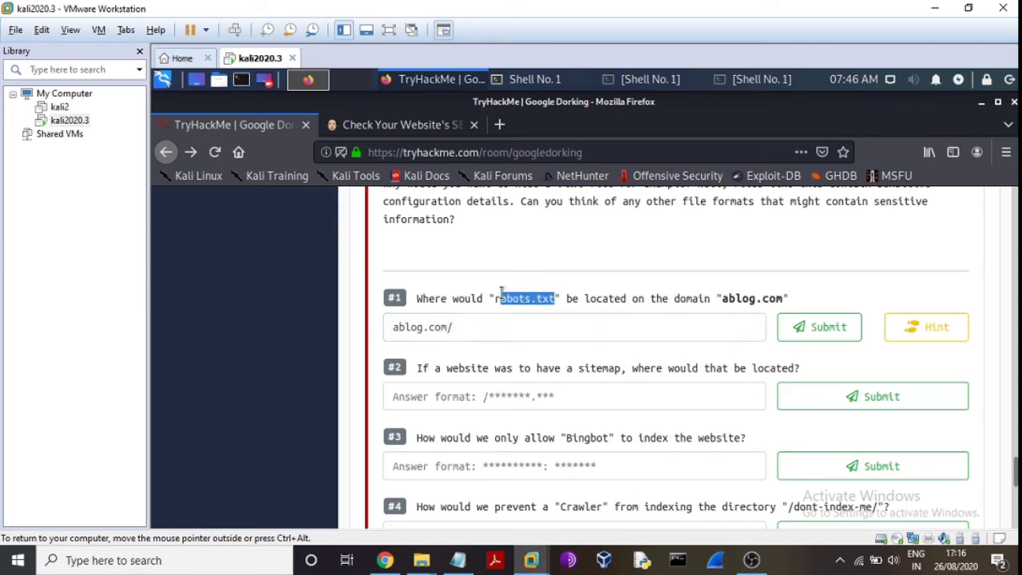
right_click(503, 297)
left_click(529, 305)
left_click(477, 327)
right_click(477, 326)
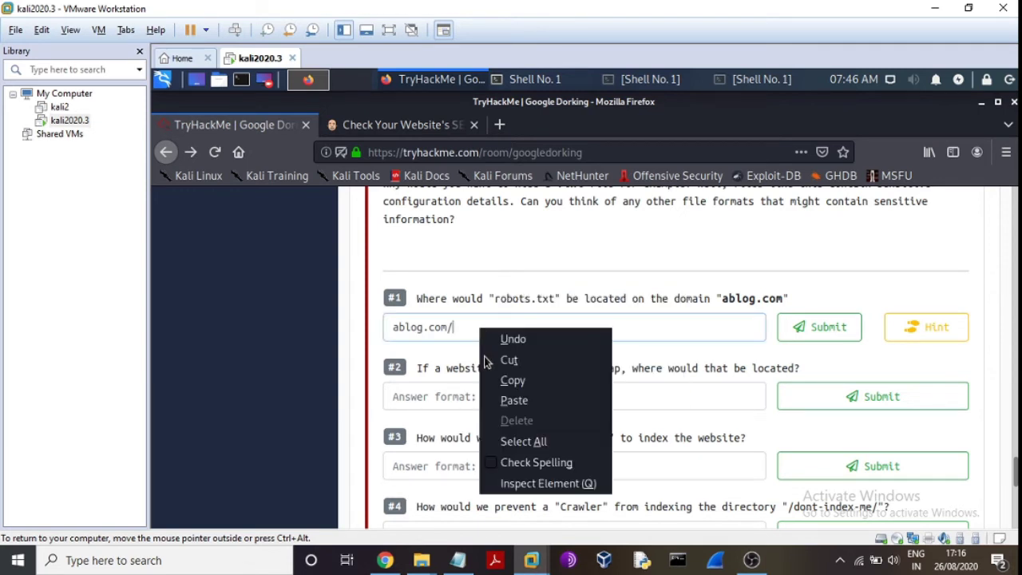
left_click(499, 397)
key("Left")
key("Left")
key("Left")
key("Left")
key("Left")
key("Left")
key("Left")
key("Left")
key("Left")
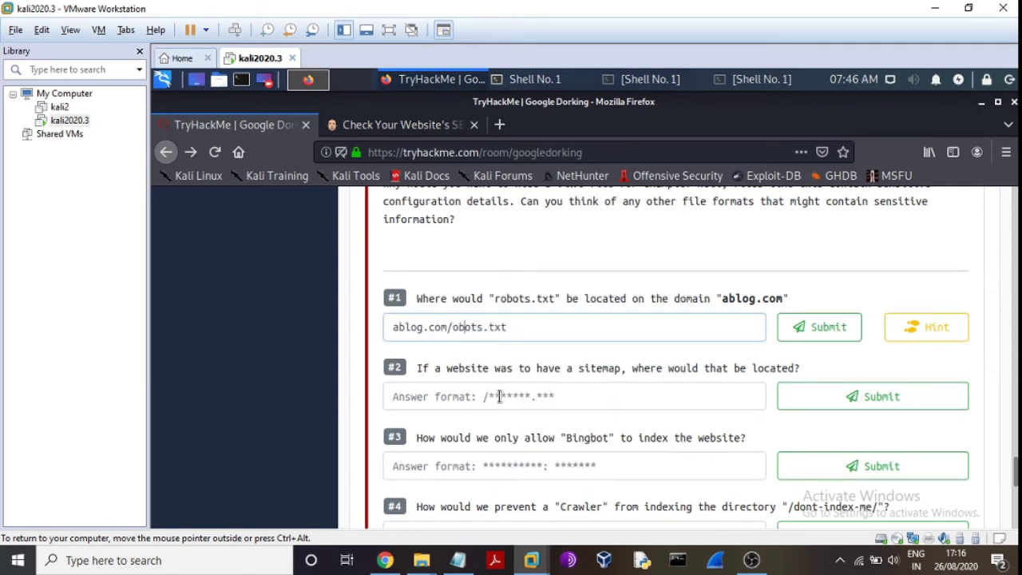
type("r")
left_click(821, 332)
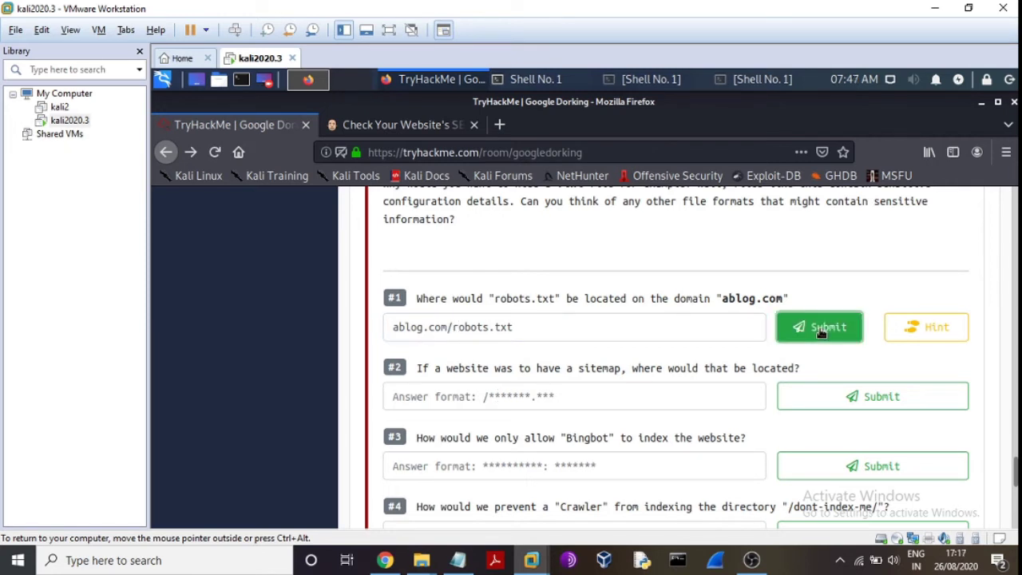
Step: Answer Task 4 question 2 about the sitemap location with "/sitemap.xml" and submit it
left_click(442, 415)
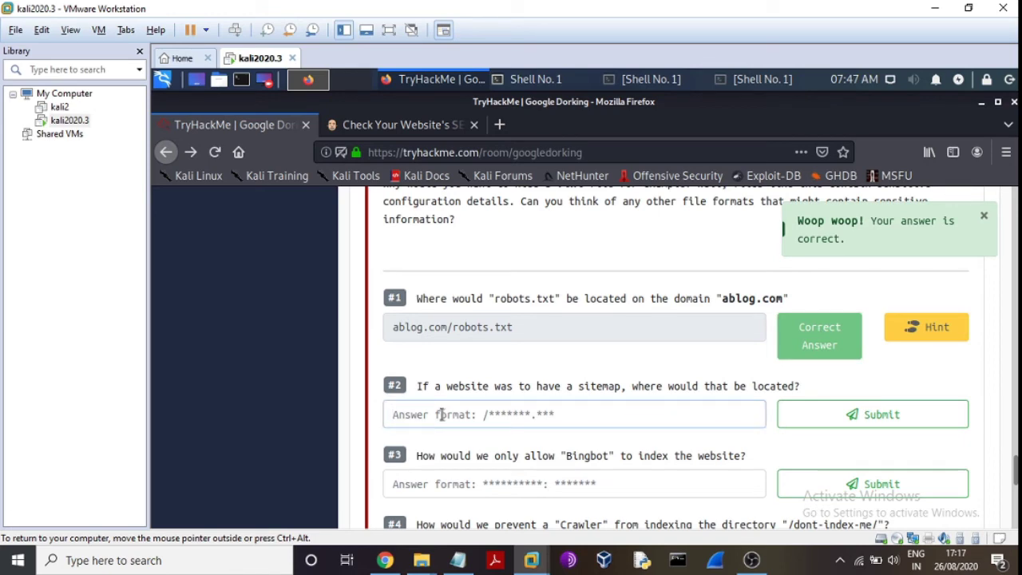
left_click(500, 366)
scroll(500, 366, "down", 3)
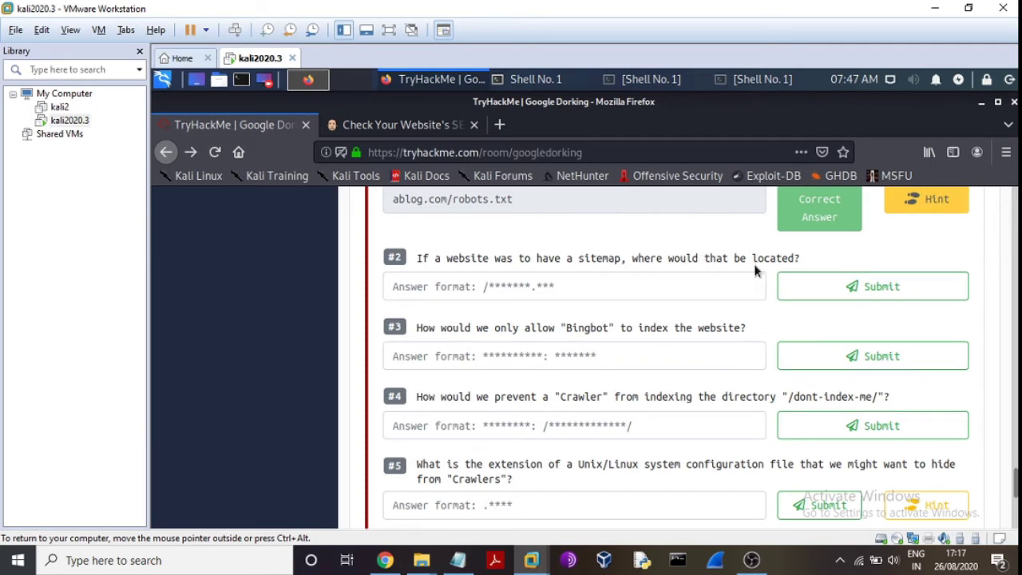
left_click(449, 287)
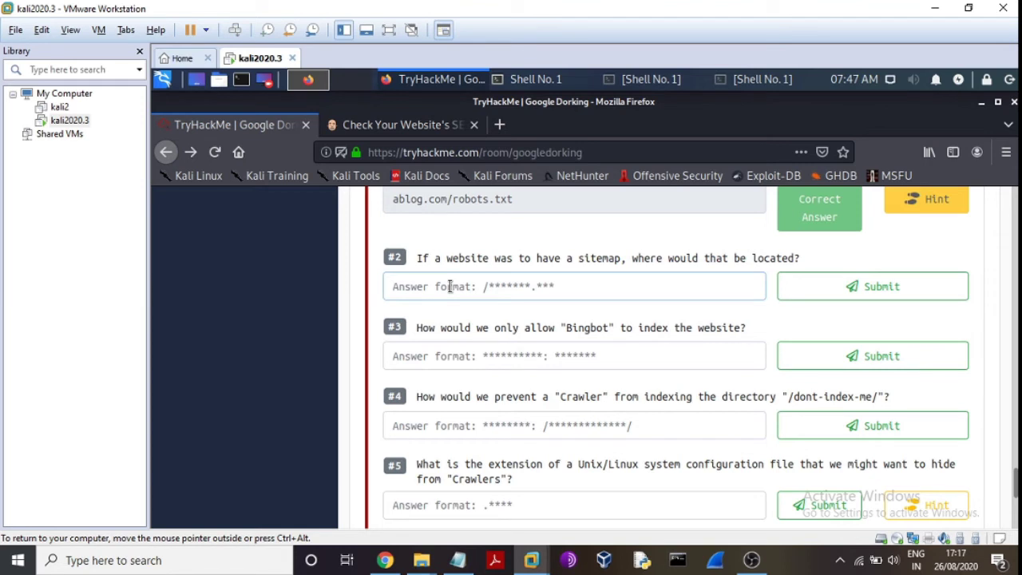
type("/sitemap")
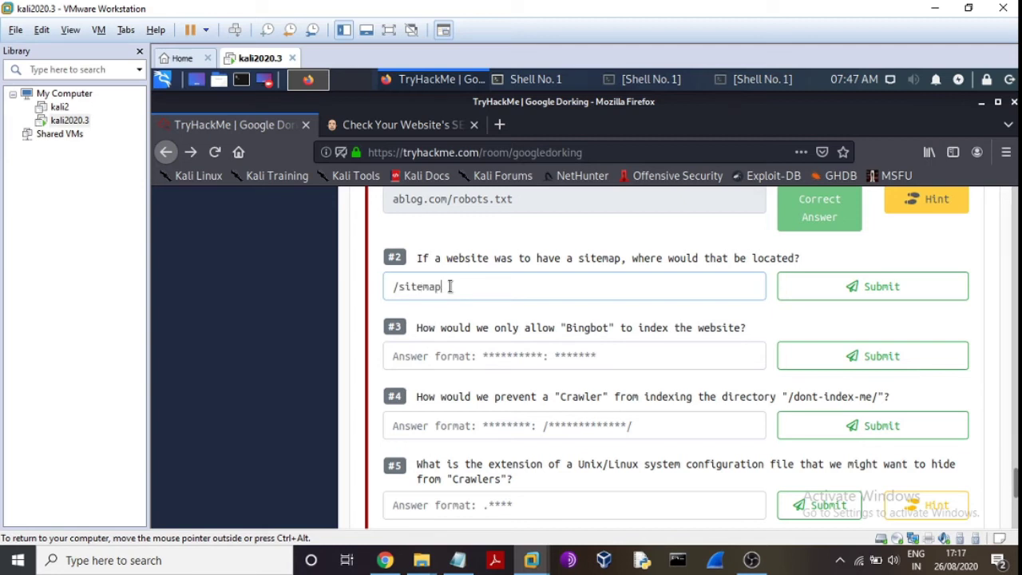
type(".xml")
left_click(916, 292)
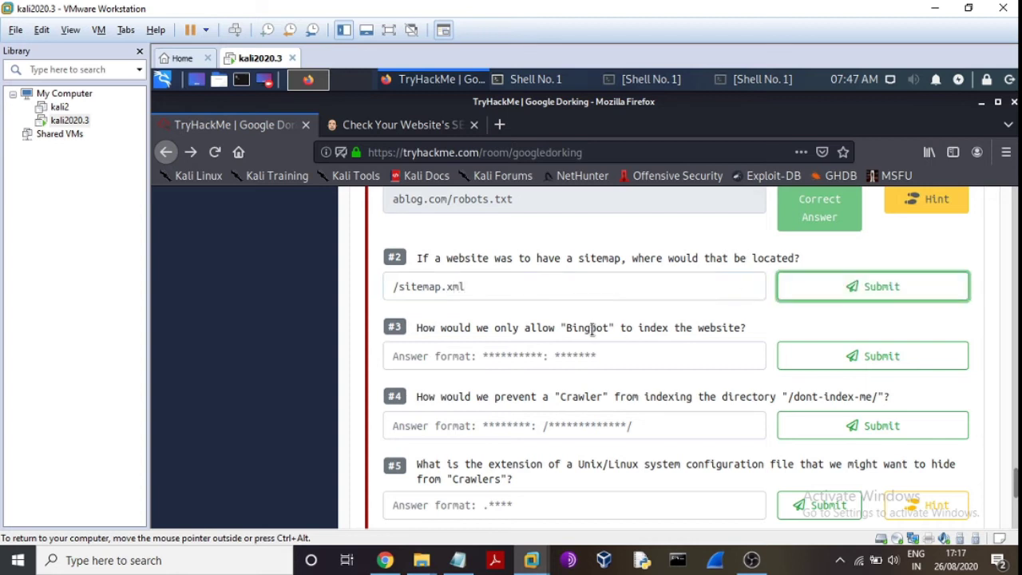
Step: Answer Task 4 question 3 with "user-agent:Bingbot", copying the bot name from the question, and submit it
left_click(476, 358)
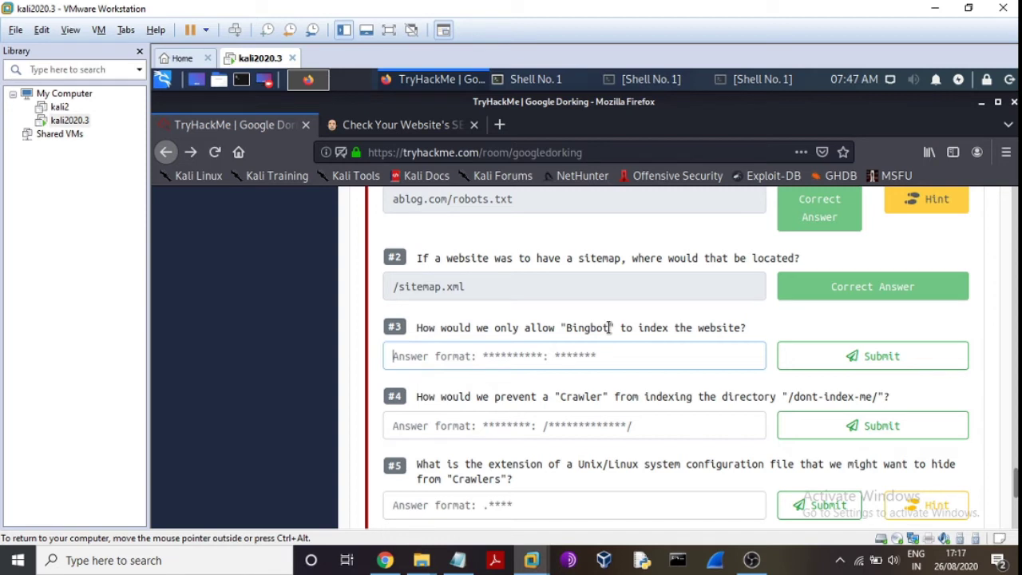
left_click_drag(609, 327, 564, 321)
right_click(572, 326)
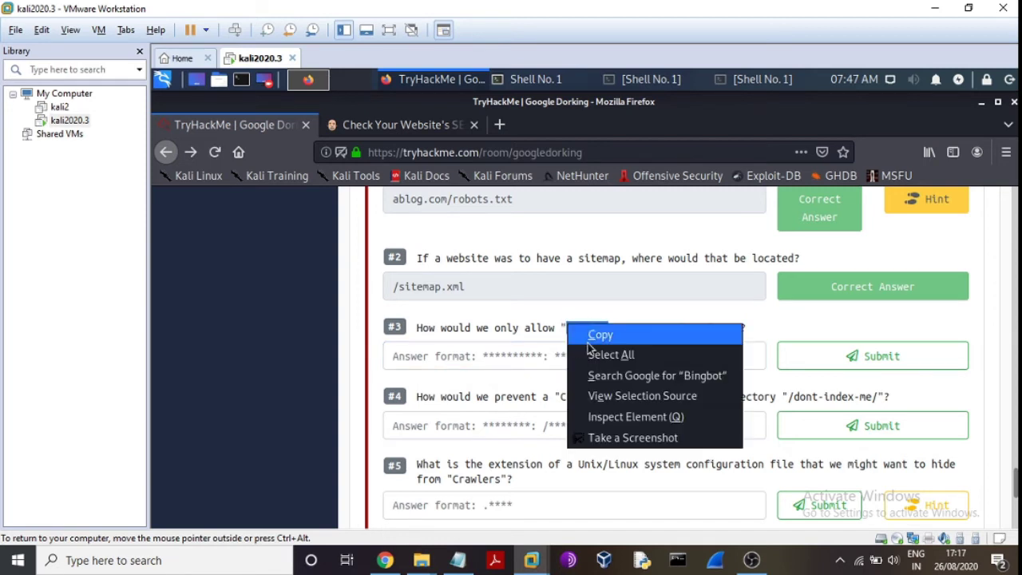
left_click(601, 333)
left_click(443, 364)
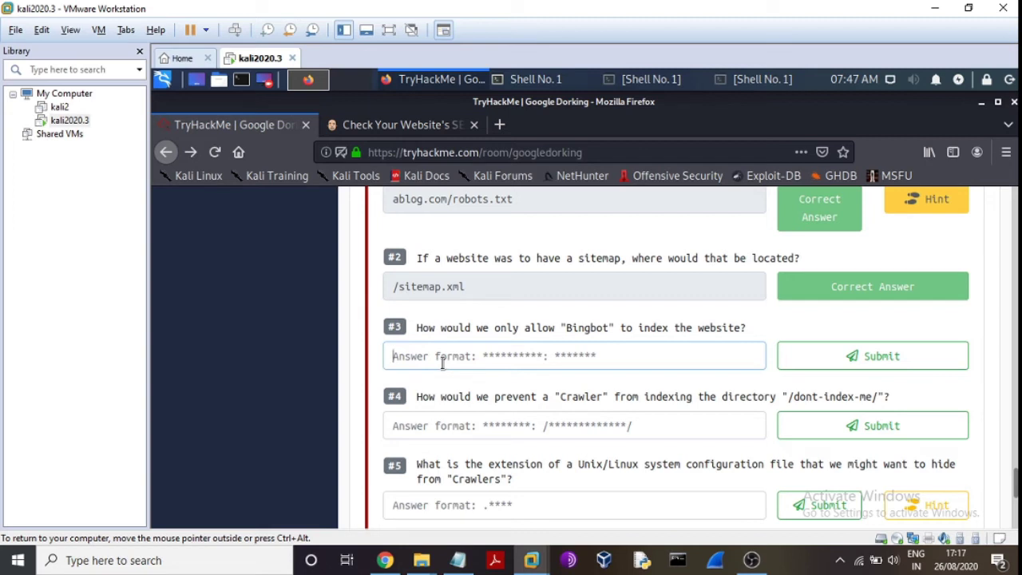
type("user")
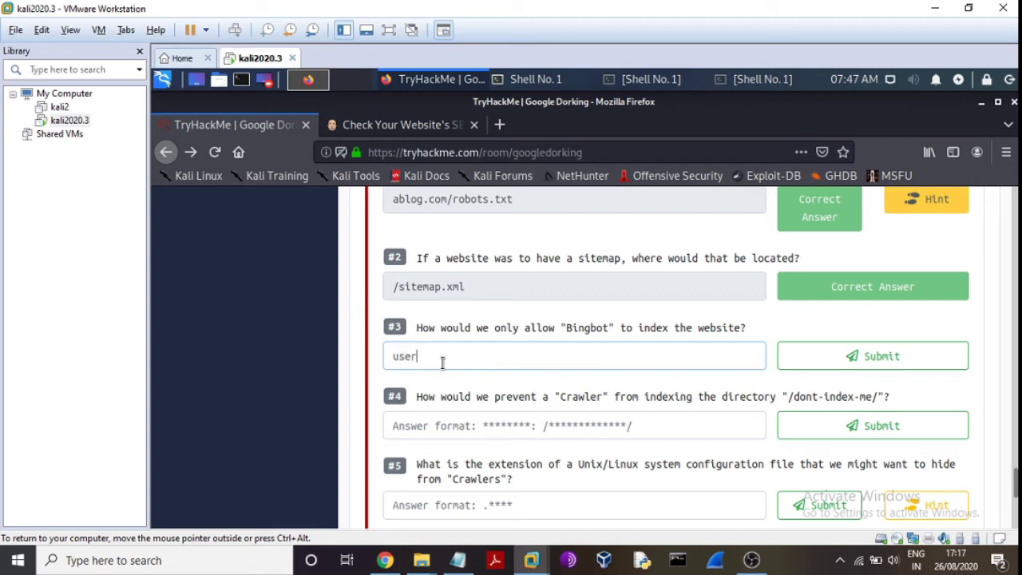
type("-a")
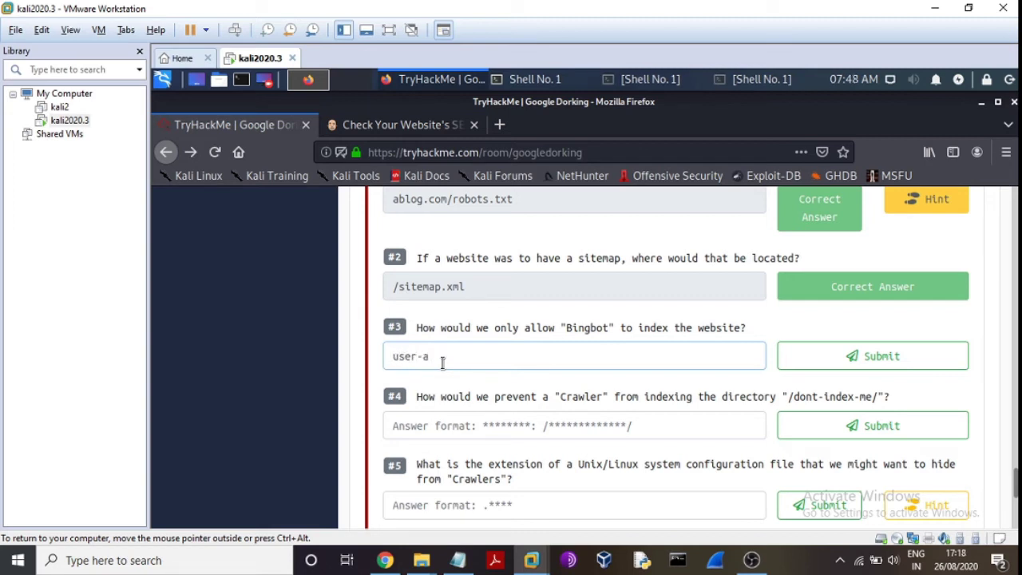
type("gent:")
right_click(472, 356)
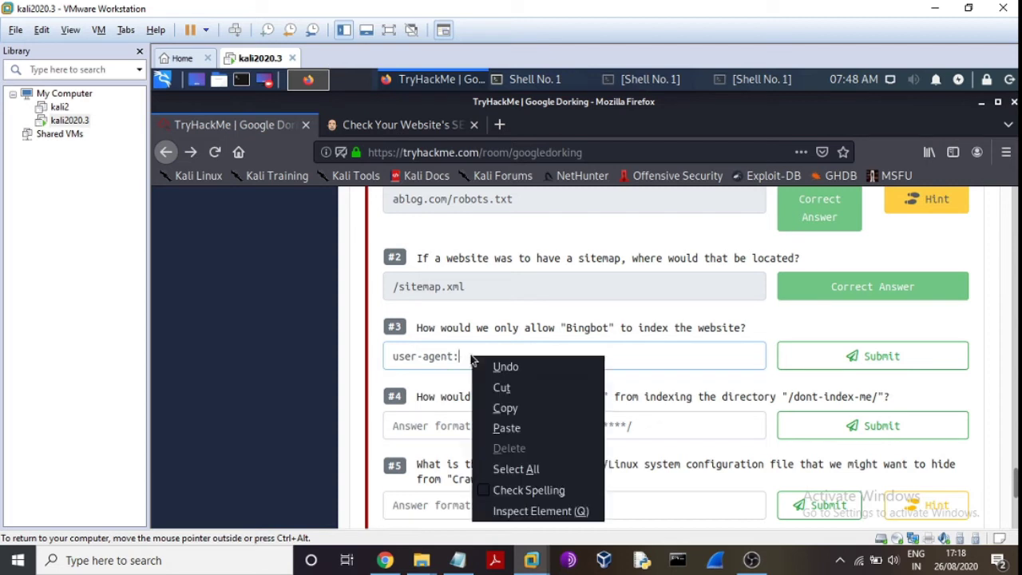
left_click(503, 427)
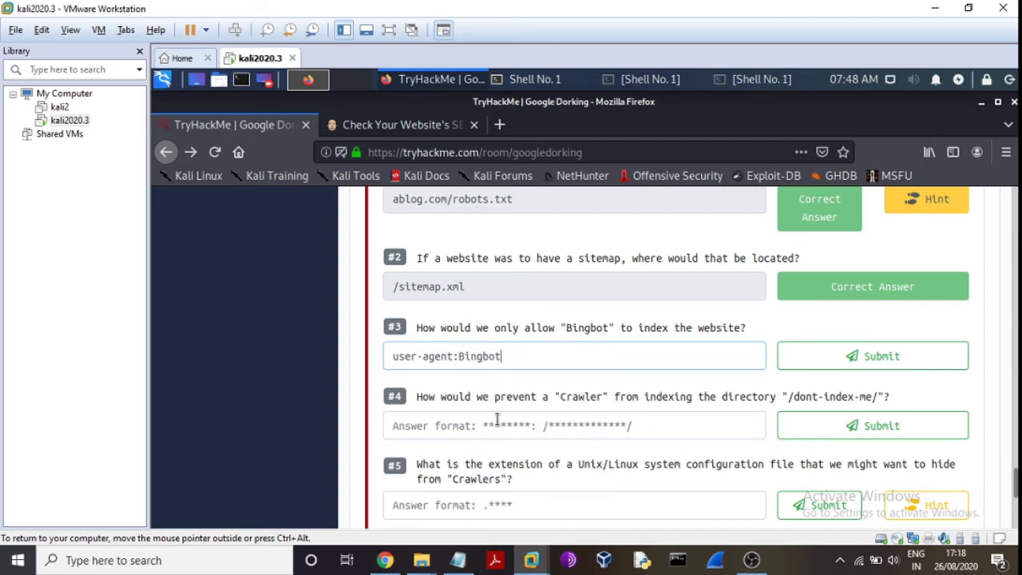
left_click(824, 363)
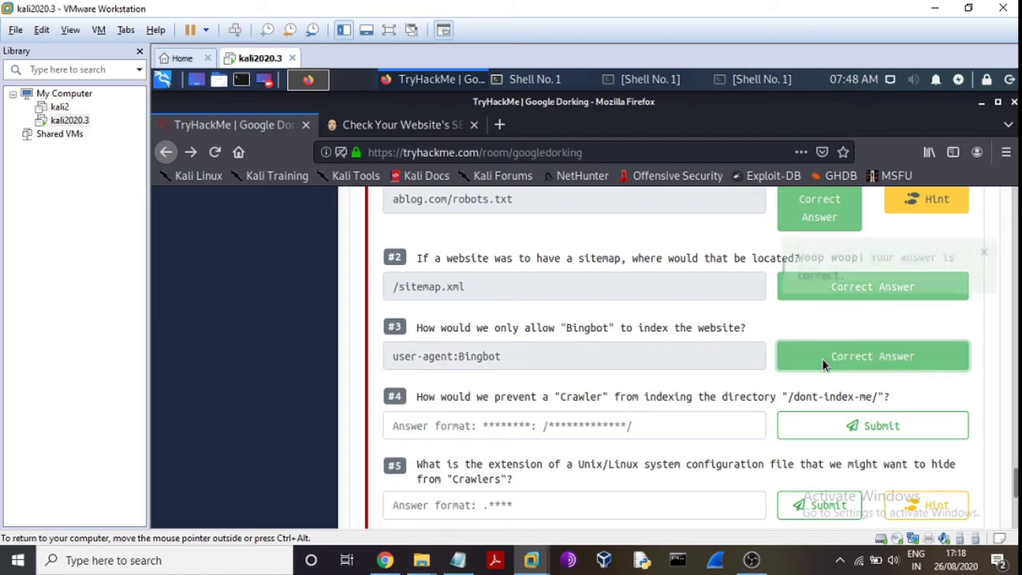
Step: Answer Task 4 question 4 with "Disallow:/dont-index-me/", copying the directory from the question, and submit it
scroll(824, 363, "down", 4)
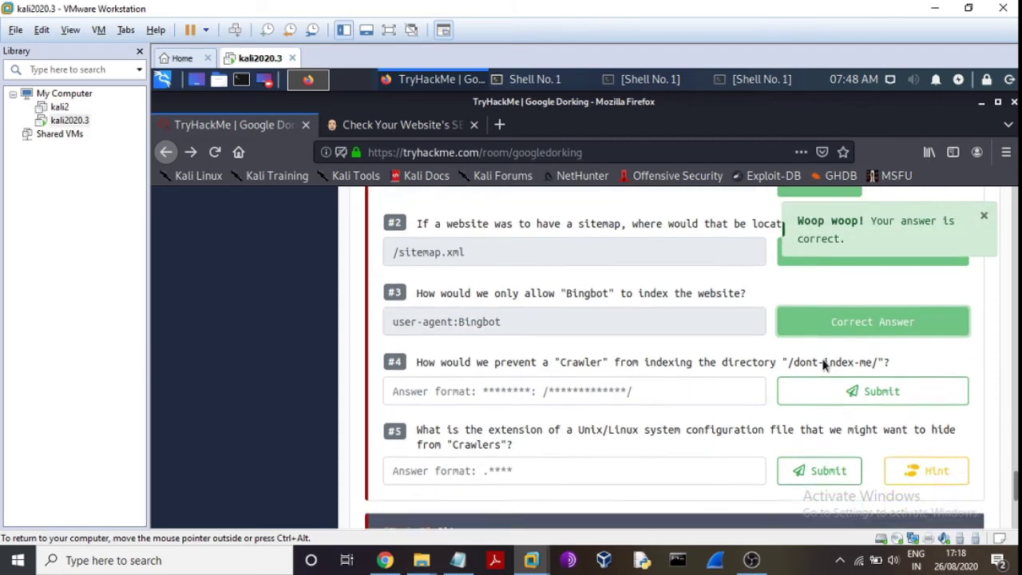
scroll(652, 284, "up", 2)
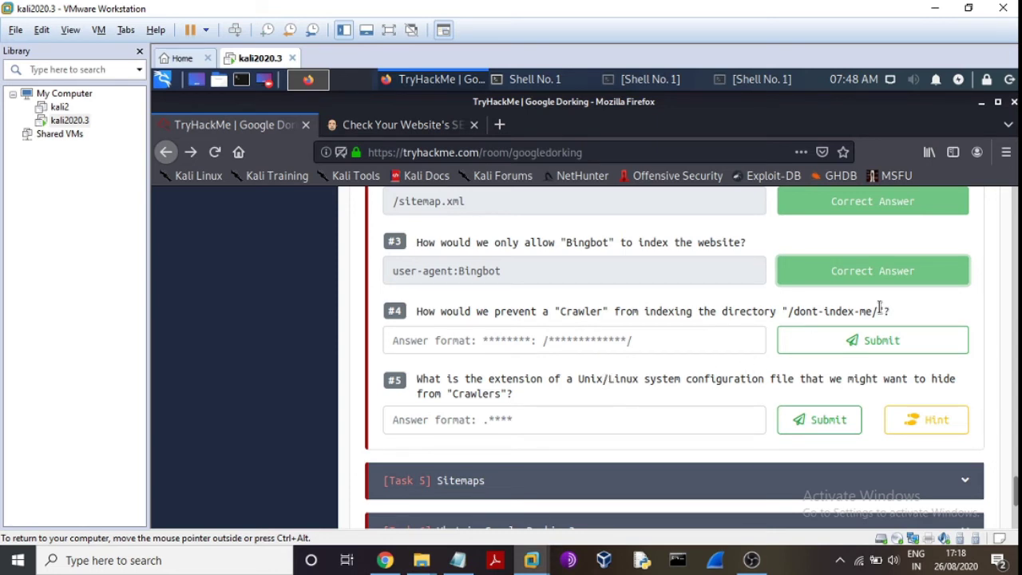
left_click_drag(879, 310, 790, 309)
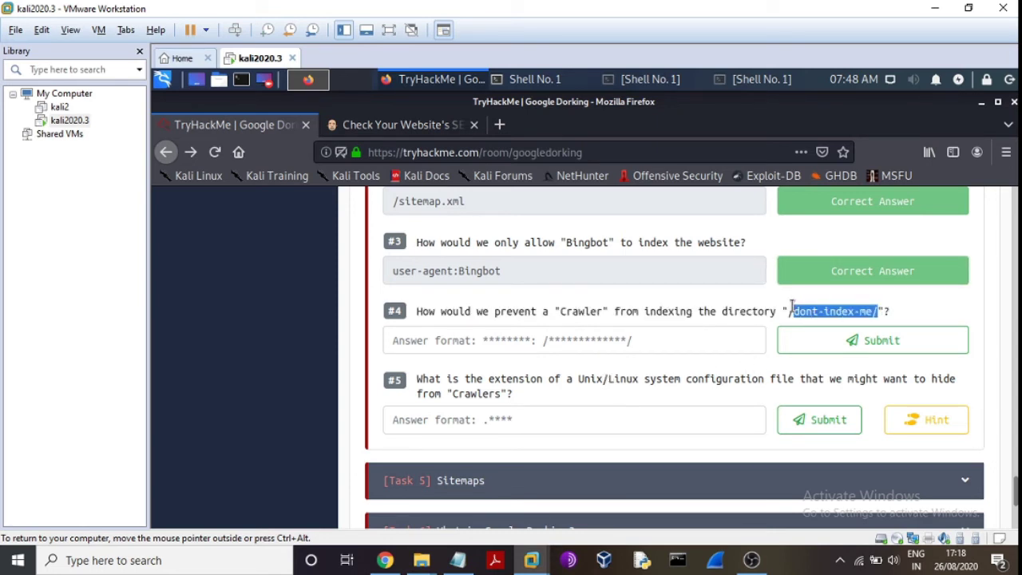
right_click(789, 308)
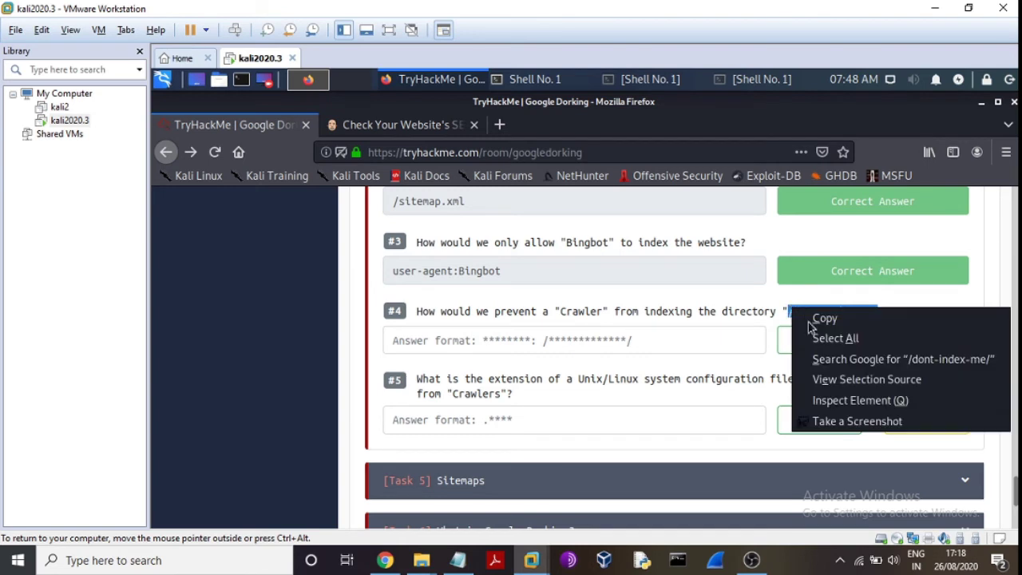
left_click(822, 318)
left_click(435, 343)
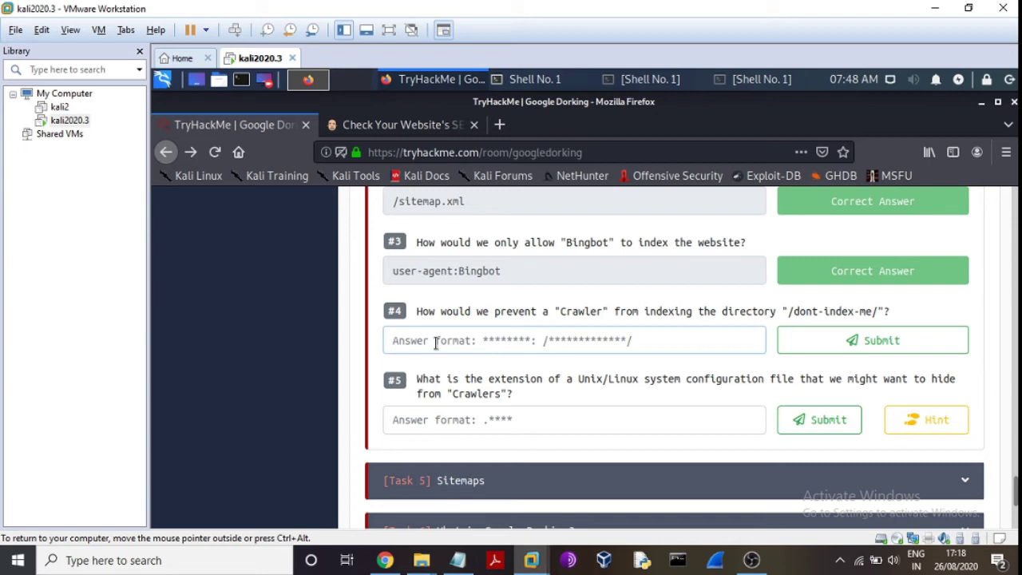
type("D")
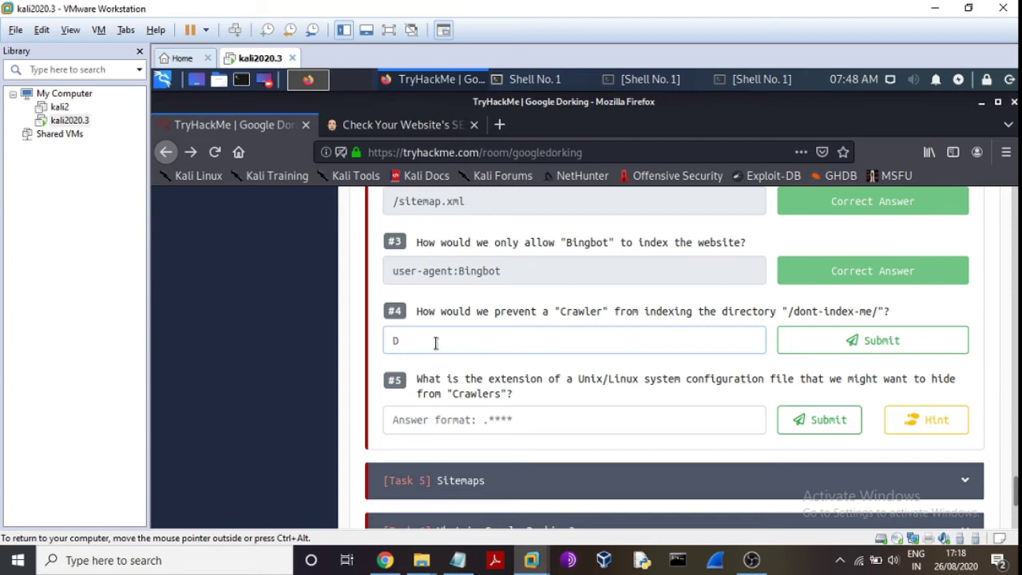
type("isallow:")
right_click(491, 338)
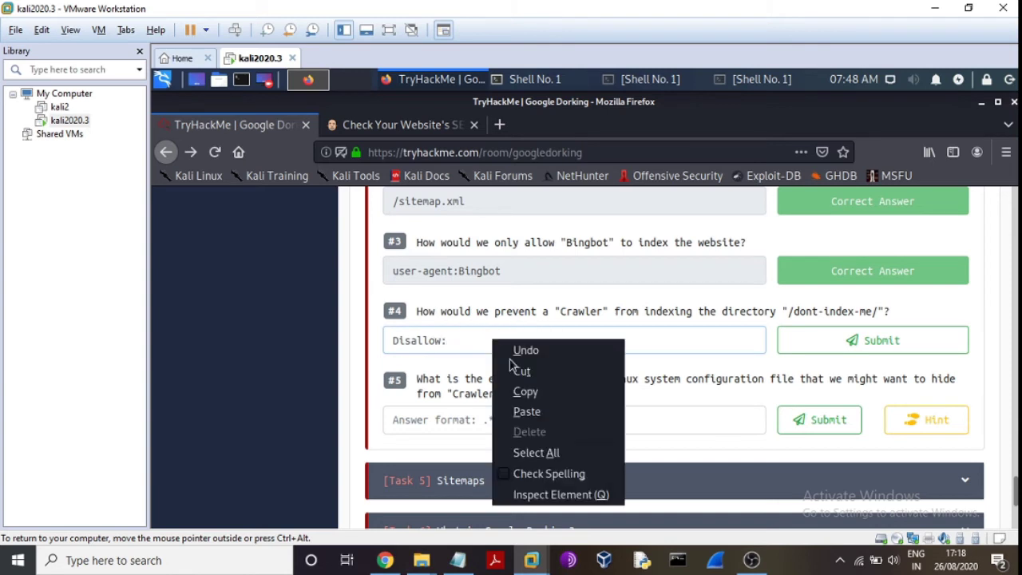
left_click(523, 411)
left_click(849, 340)
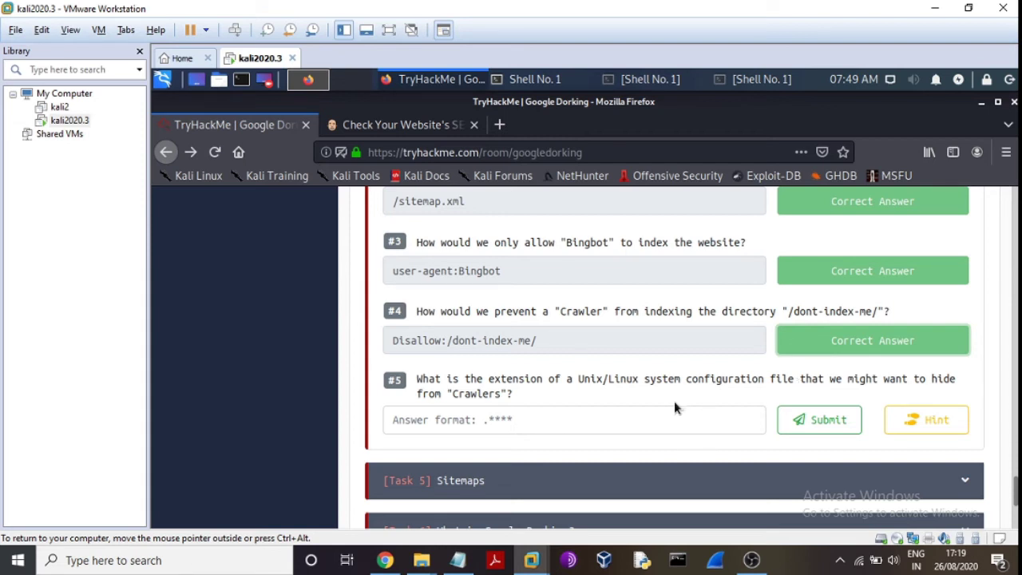
Step: Submit ".conf" as the answer to Task 4 question 5, and view and close that question's hint
left_click(437, 429)
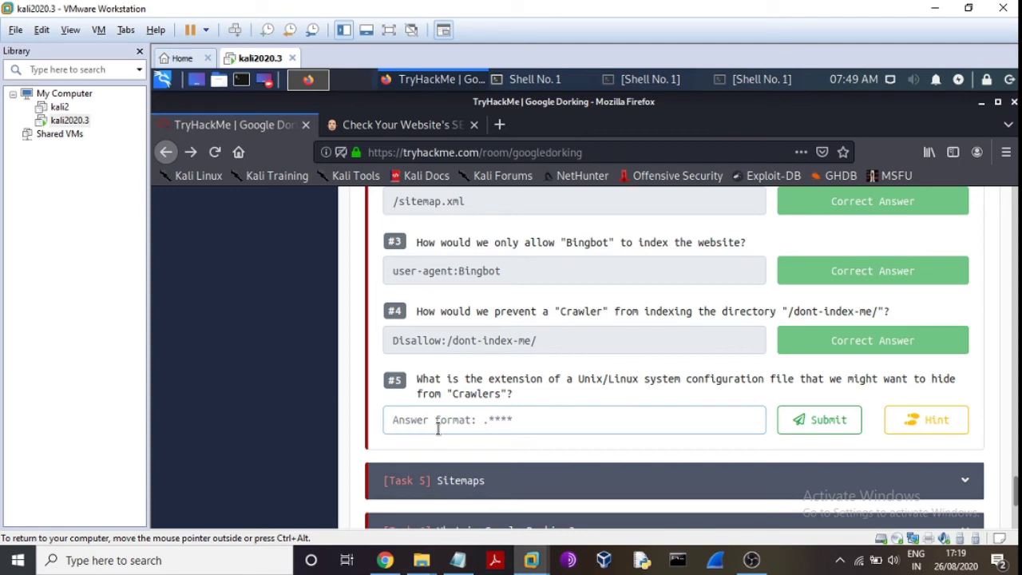
type(".conf")
left_click(833, 415)
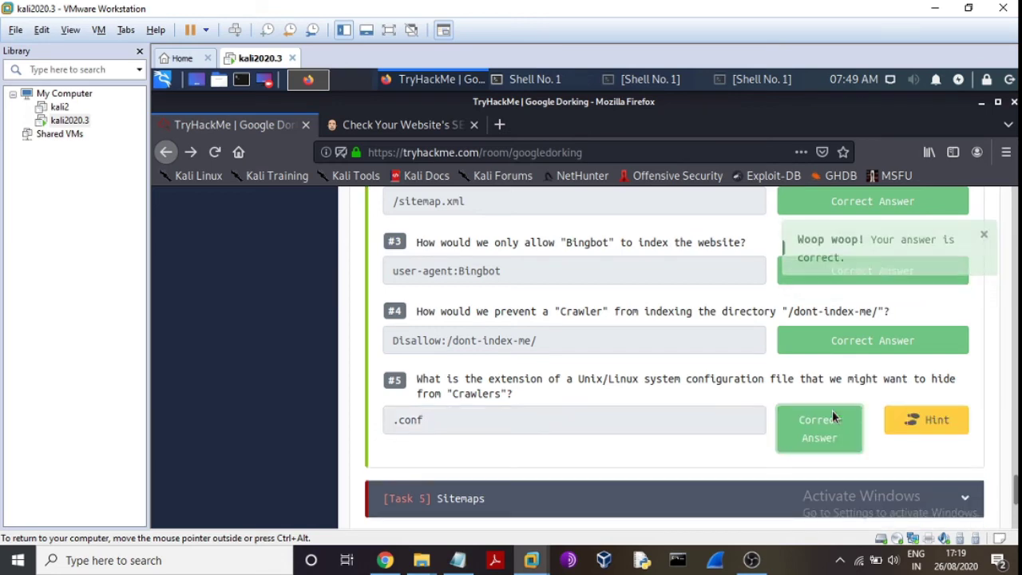
left_click(947, 426)
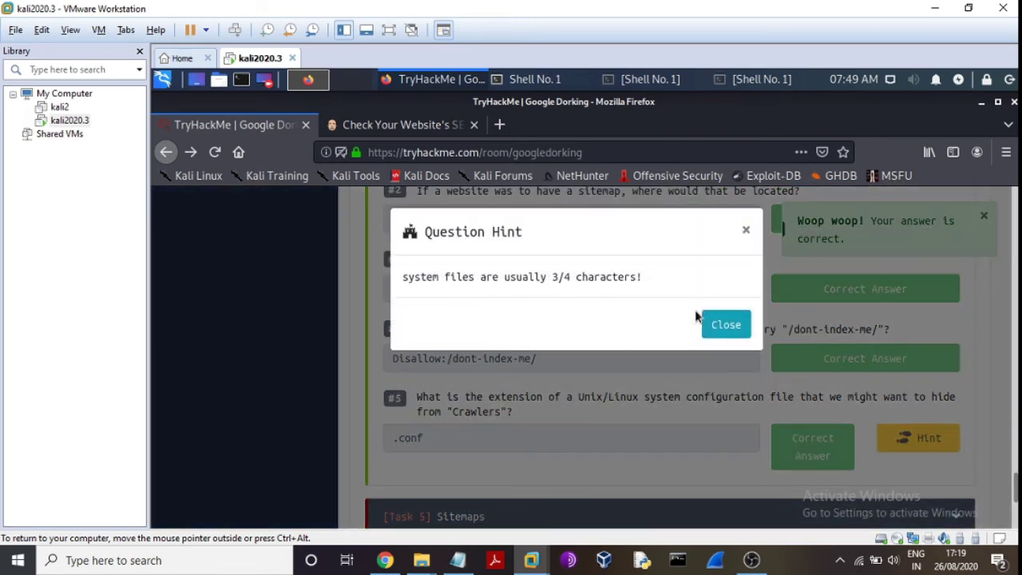
left_click(725, 324)
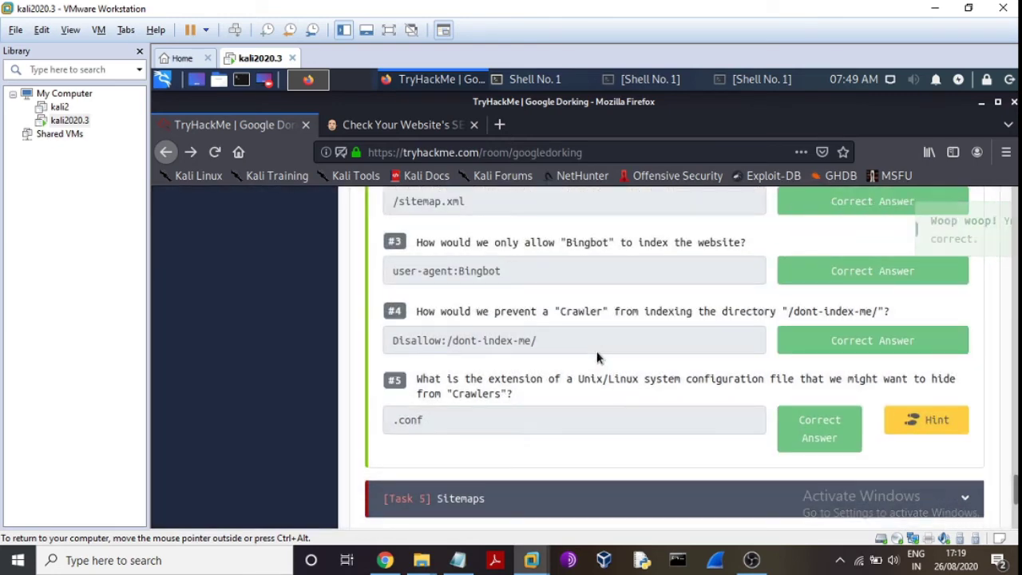
Step: Open Task 5 on Sitemaps and read through its explanation, example diagram and XML sample down to the questions
scroll(599, 357, "down", 3)
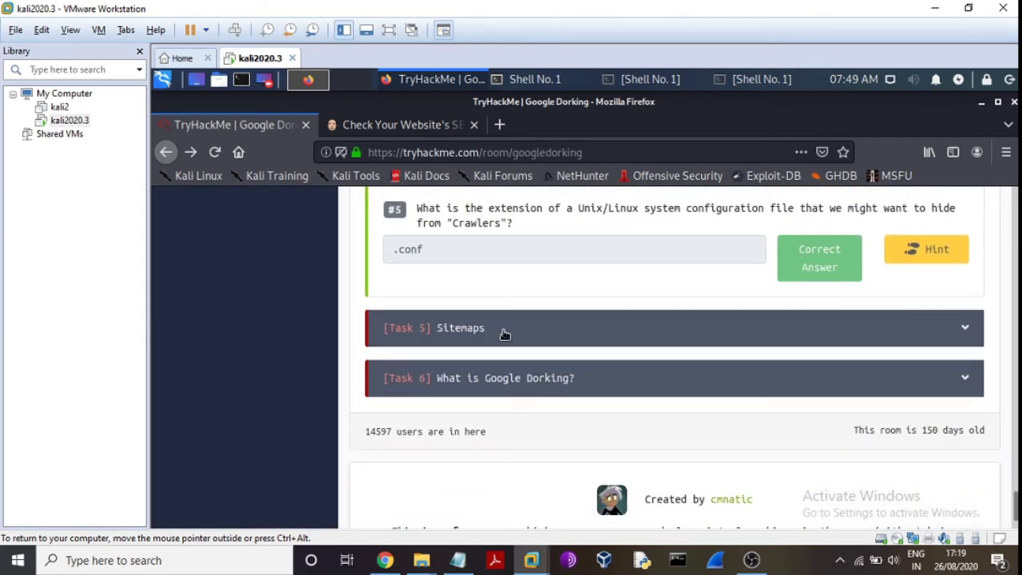
left_click(505, 334)
scroll(570, 274, "up", 2)
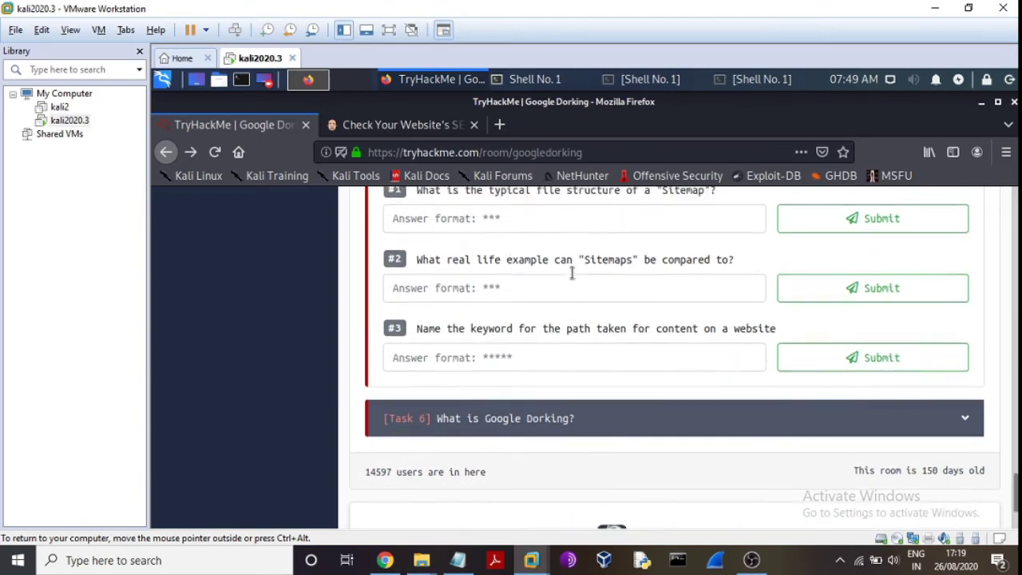
scroll(571, 274, "up", 15)
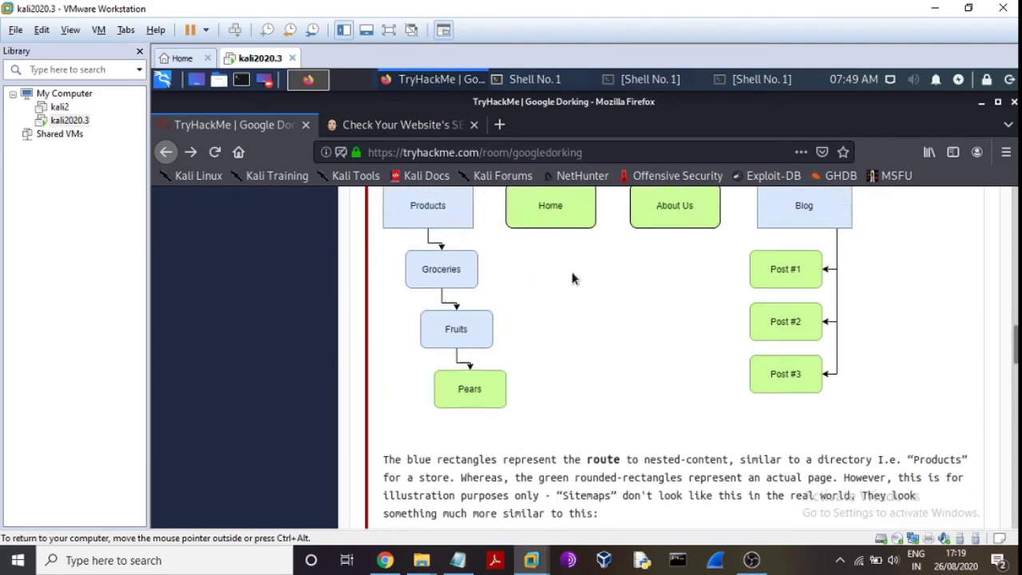
scroll(572, 279, "up", 12)
scroll(572, 279, "down", 7)
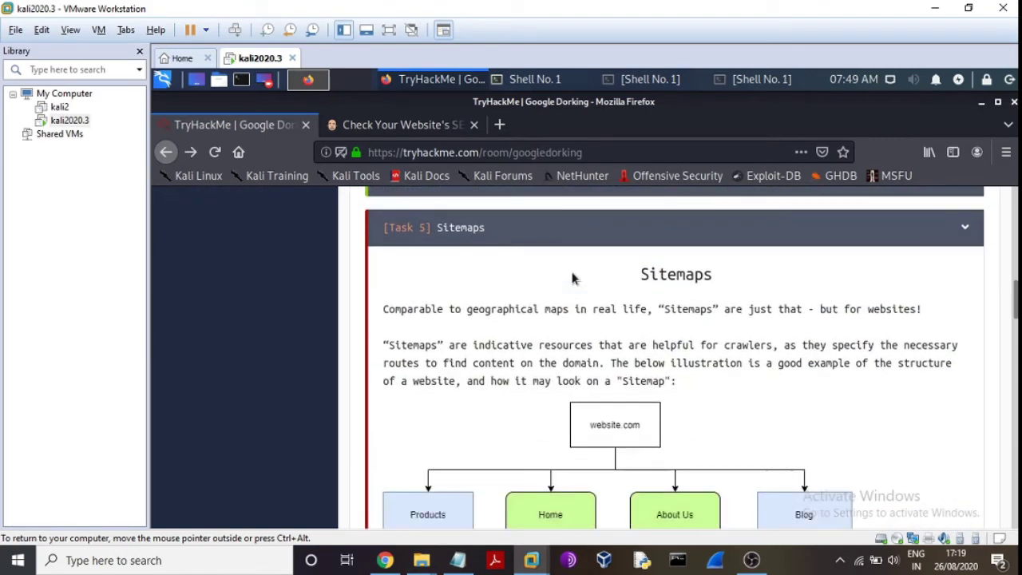
scroll(572, 279, "down", 4)
scroll(572, 278, "up", 6)
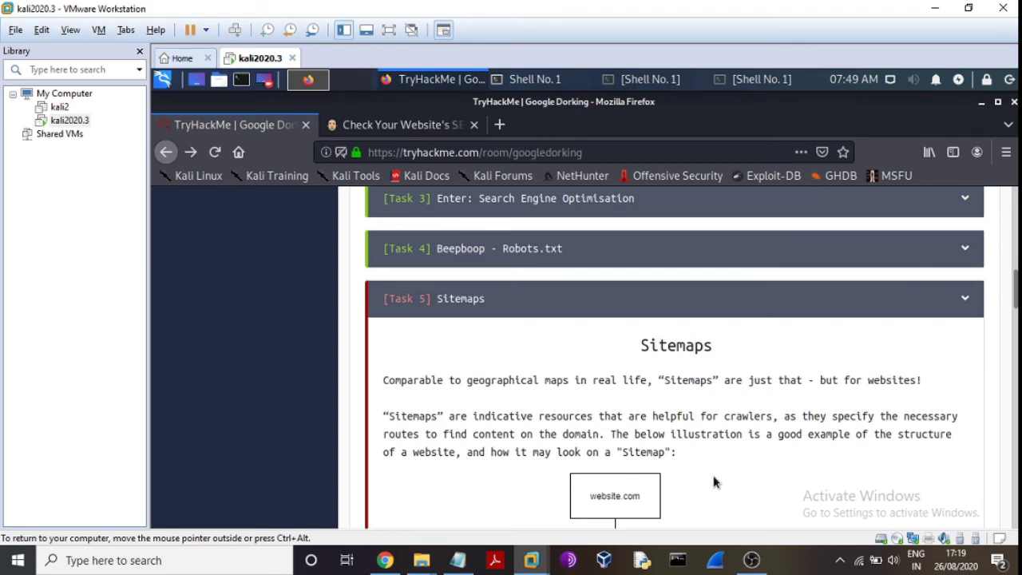
scroll(714, 482, "down", 6)
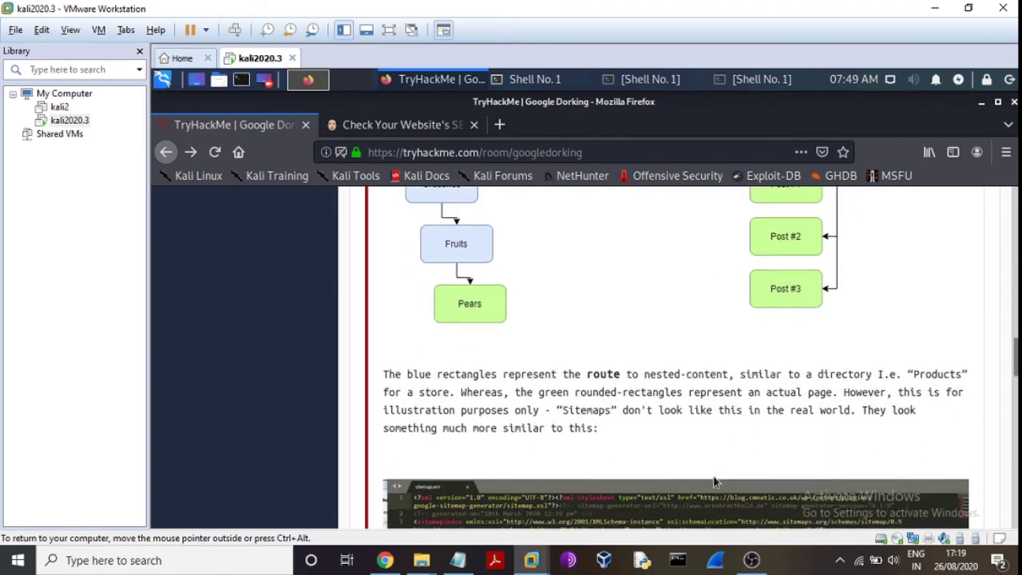
scroll(714, 481, "down", 6)
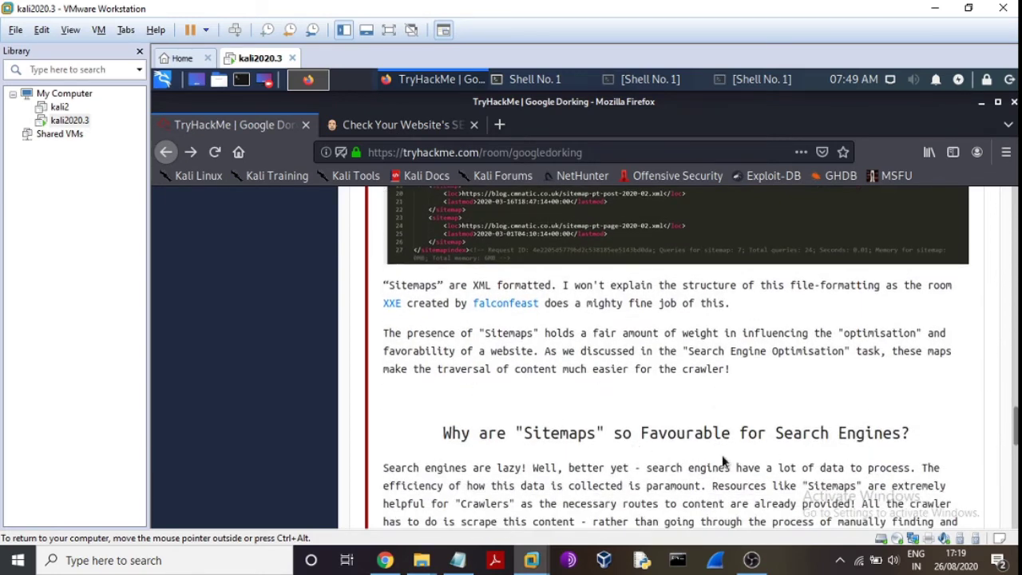
scroll(722, 462, "down", 5)
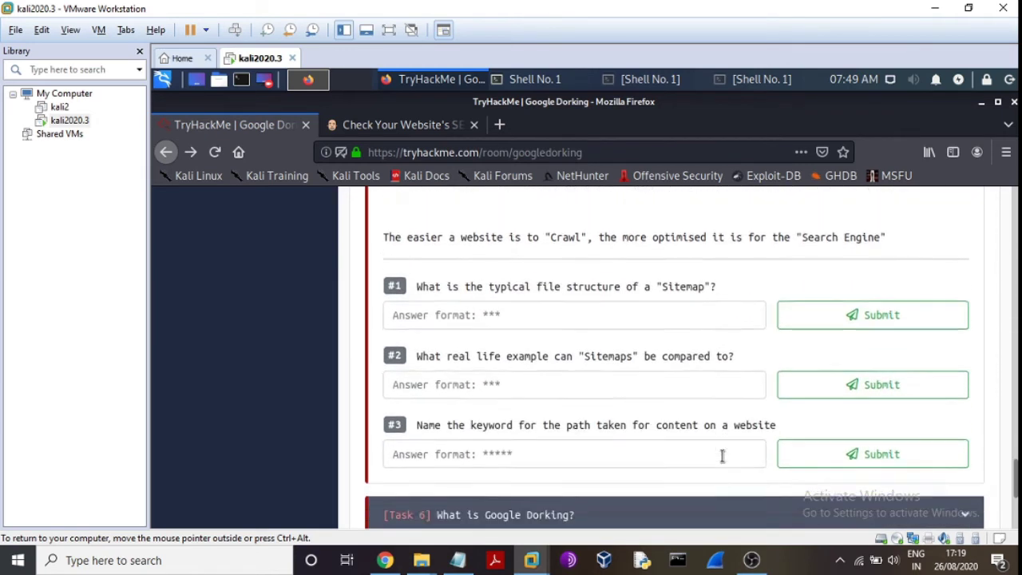
Step: Answer Task 5 question 1 about the typical file structure of a sitemap with "xml" and submit it
left_click(506, 288)
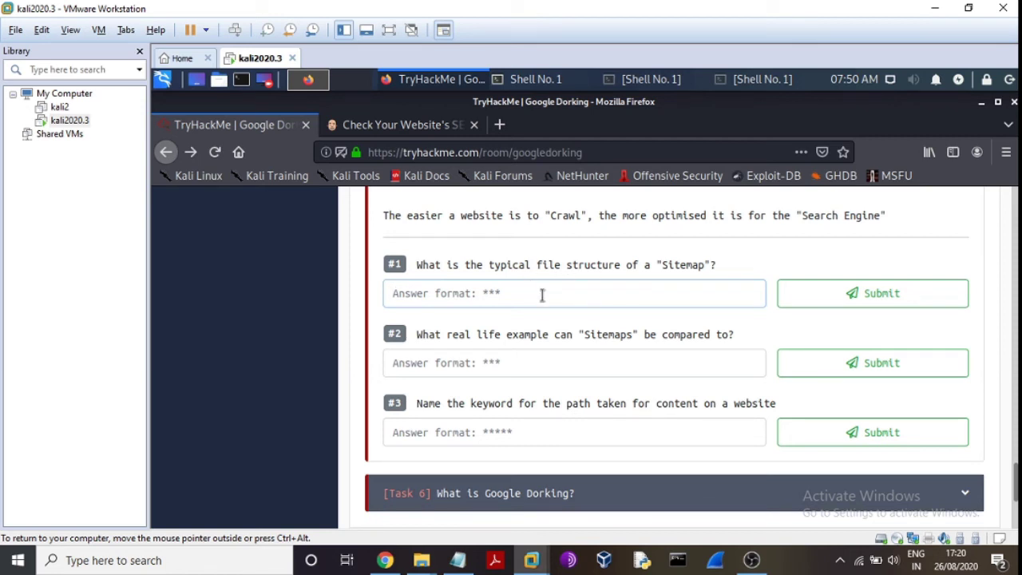
type("xml")
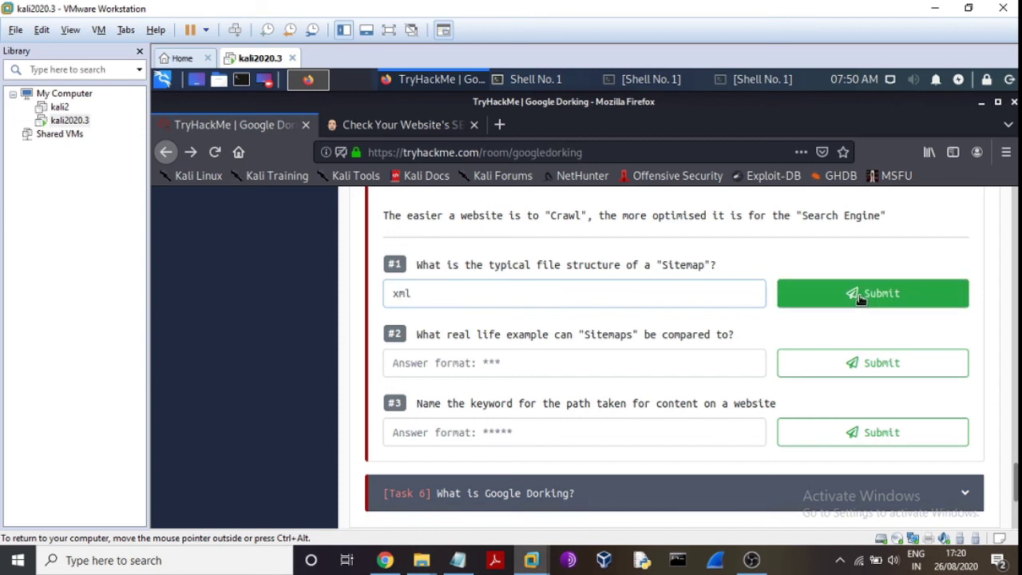
left_click(860, 296)
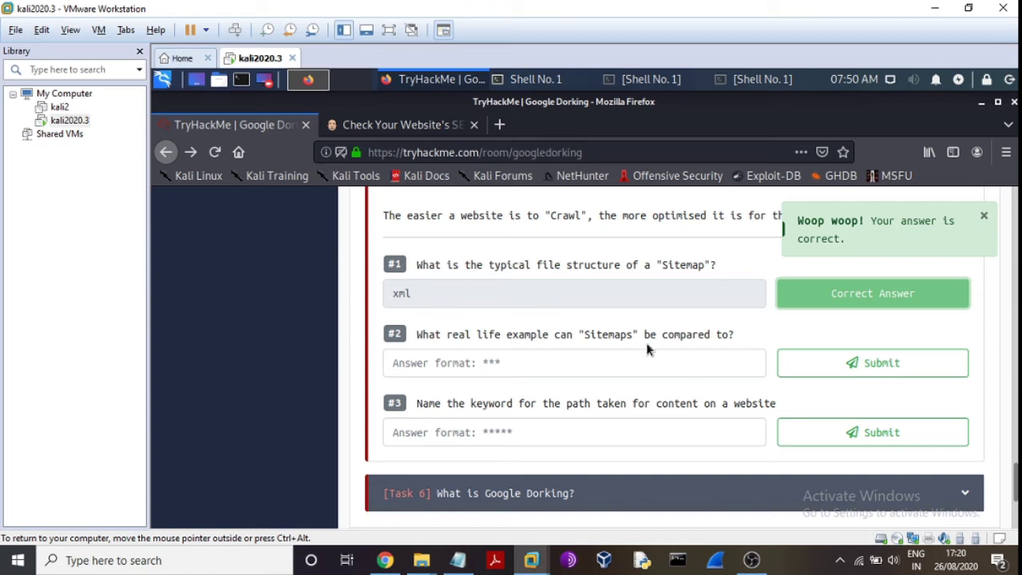
Step: Answer Task 5 question 2 about the real-life comparison for sitemaps with "Map" and submit it
left_click(540, 369)
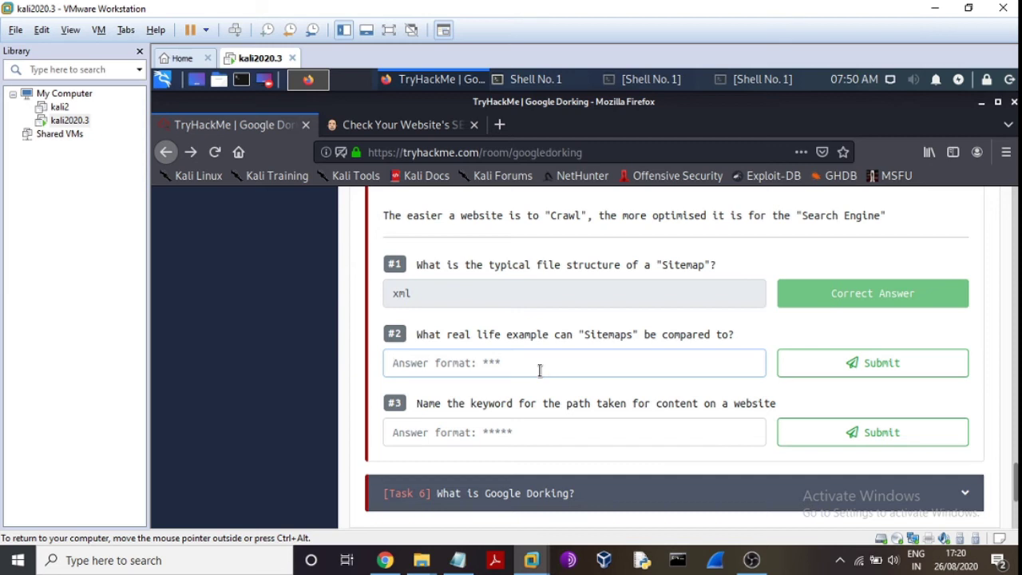
type("Map")
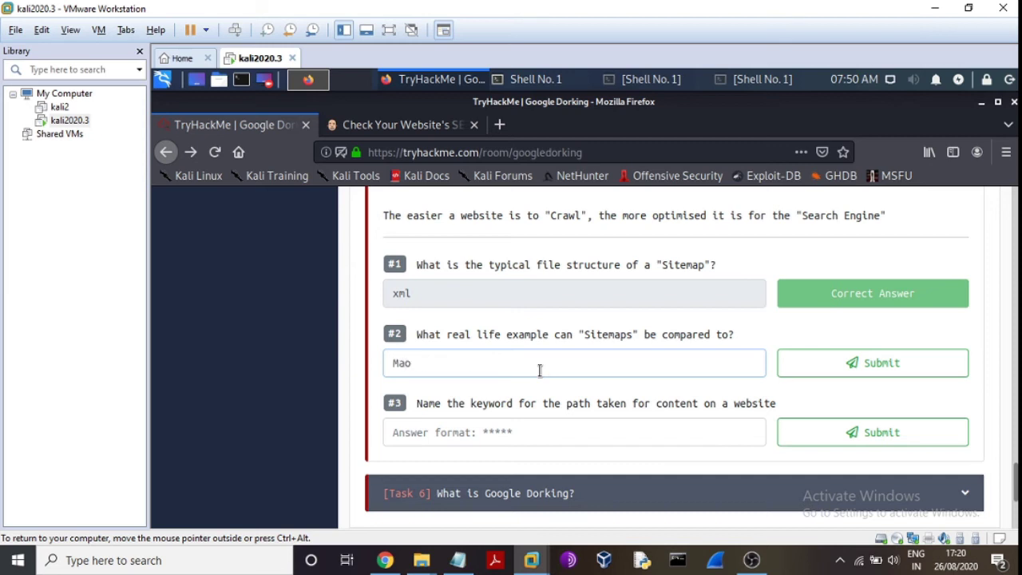
left_click(851, 366)
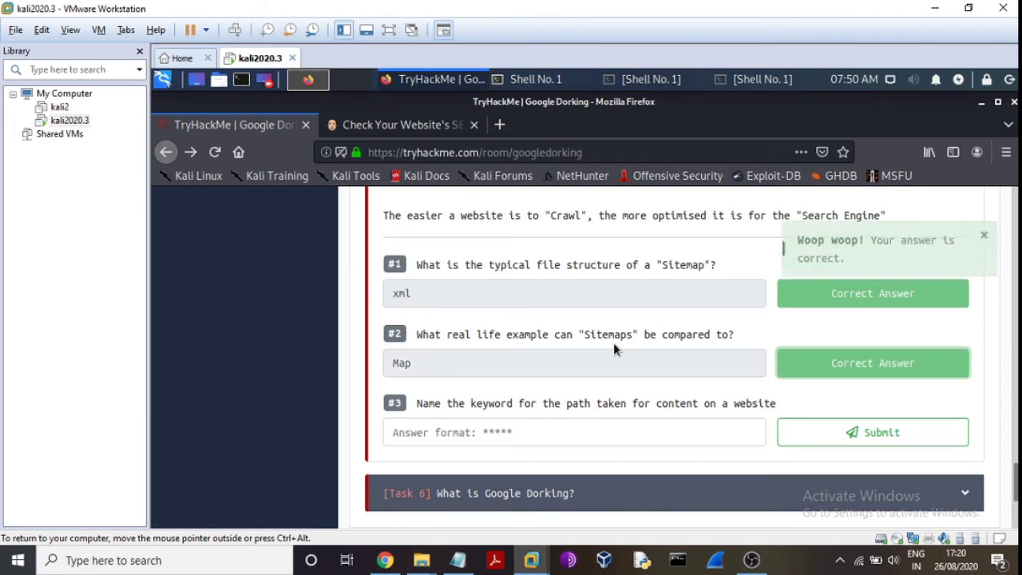
Step: Answer Task 5 question 3 about the path taken for content on a website with "Route" and submit it
left_click(427, 441)
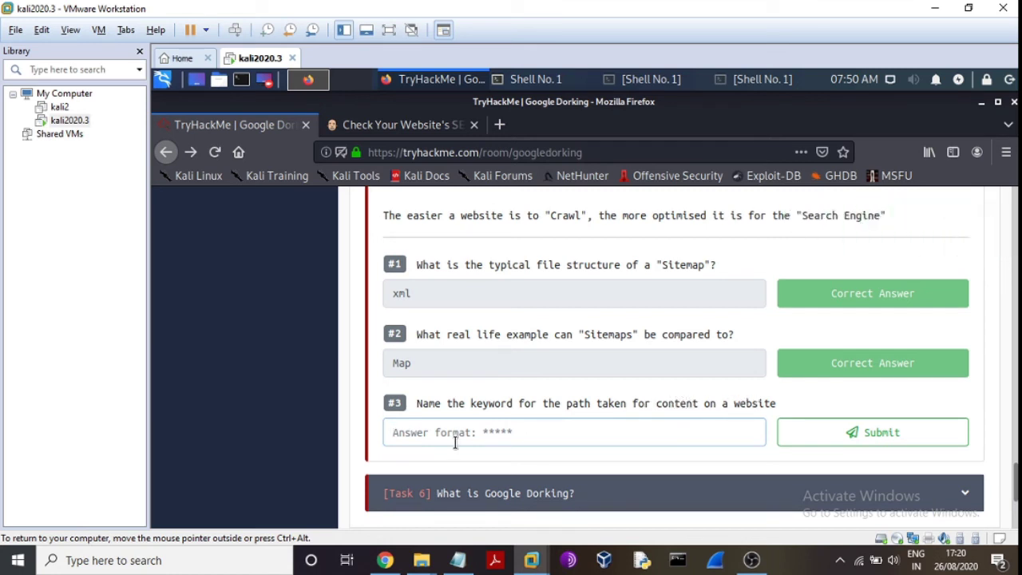
type("Route")
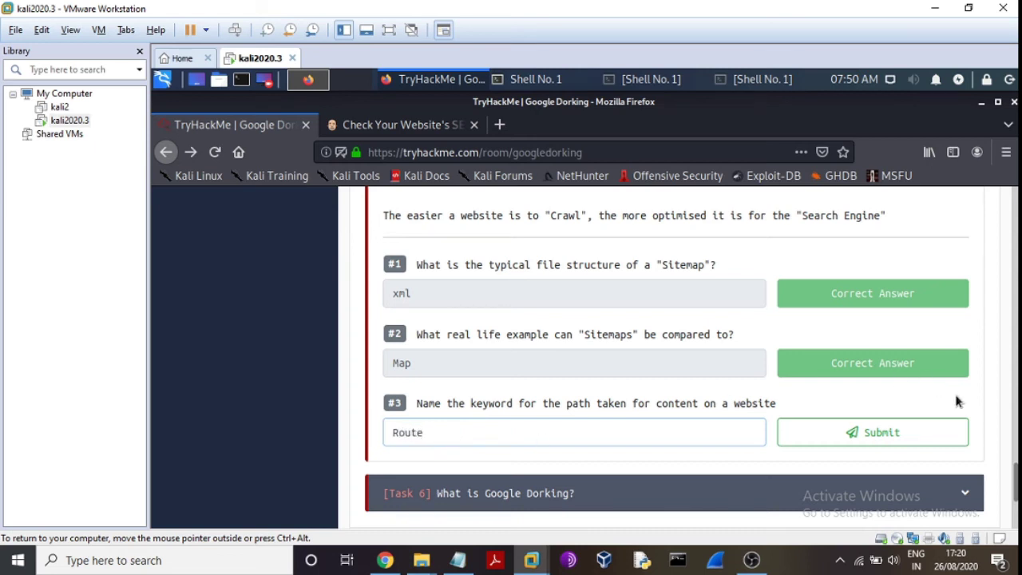
left_click(909, 434)
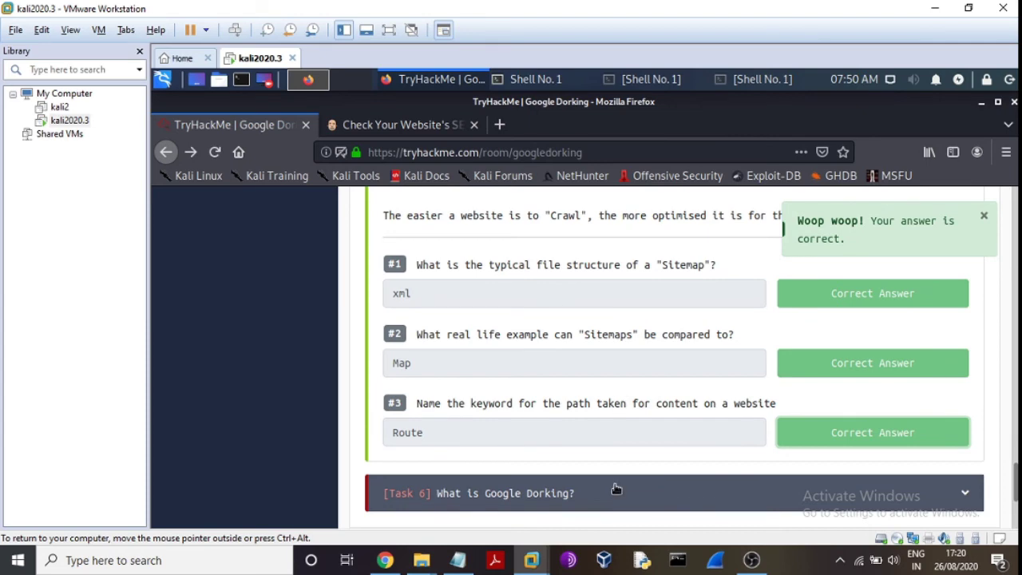
Step: Open Task 6 on Google Dorking and read its material on exact phrases, site, filetype and intitle searches down to the questions
scroll(616, 488, "down", 3)
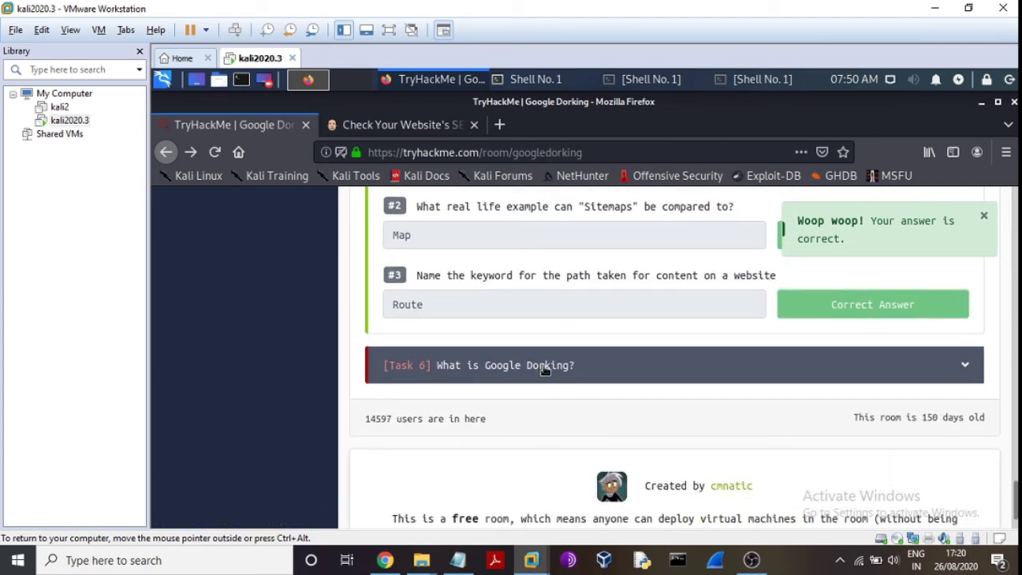
left_click(544, 369)
scroll(551, 283, "up", 6)
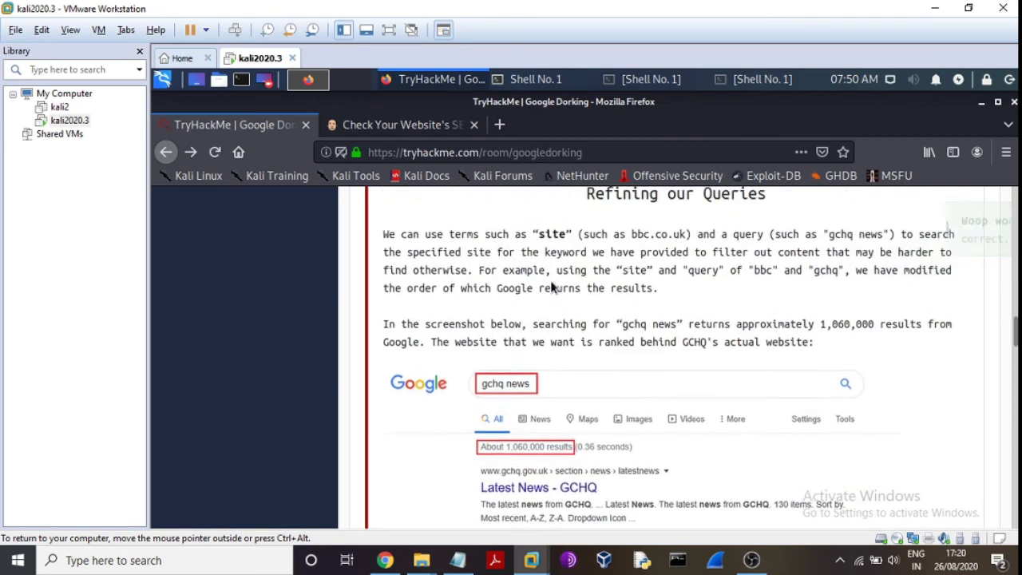
scroll(551, 280, "up", 10)
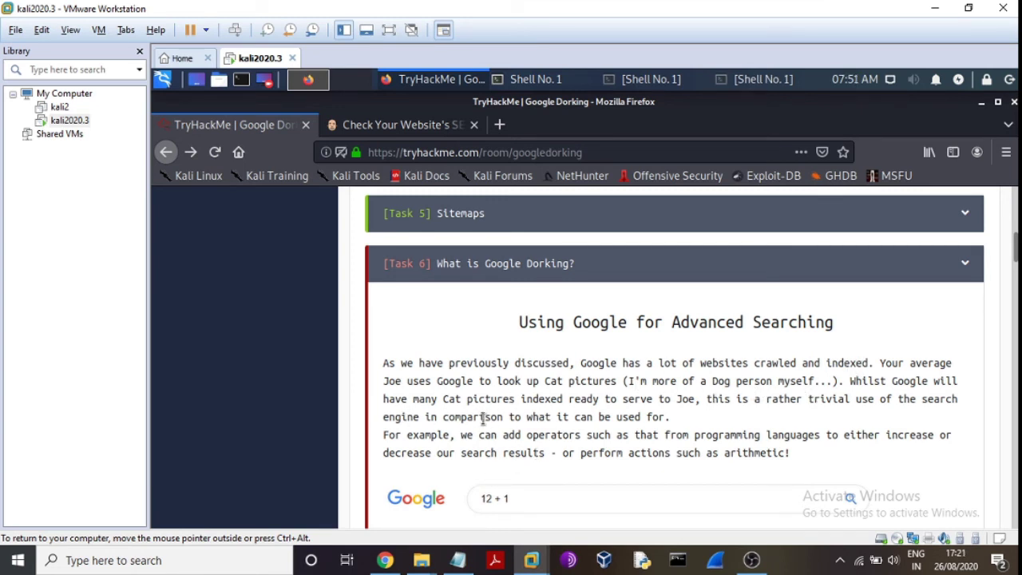
scroll(484, 420, "down", 6)
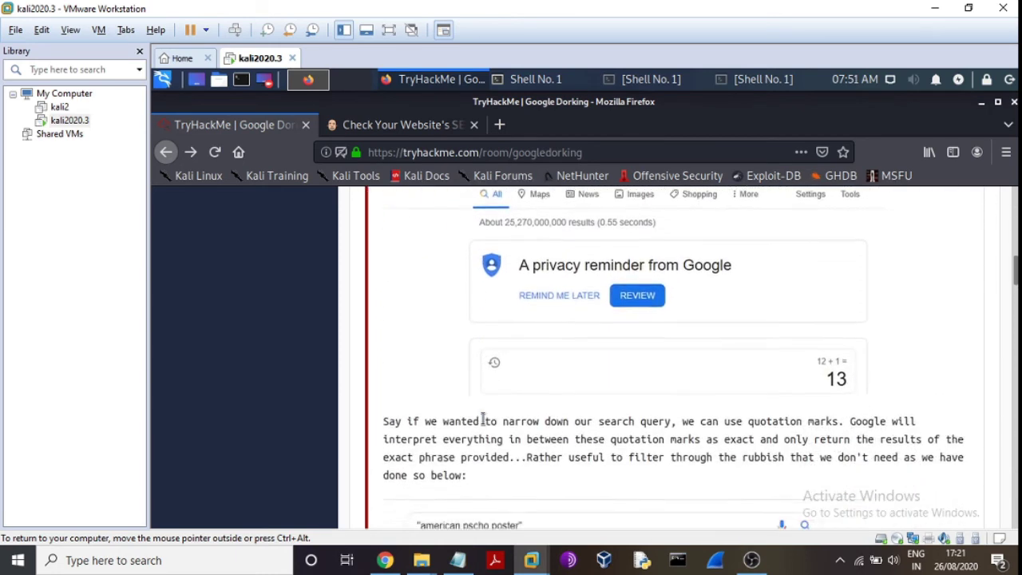
scroll(483, 420, "down", 8)
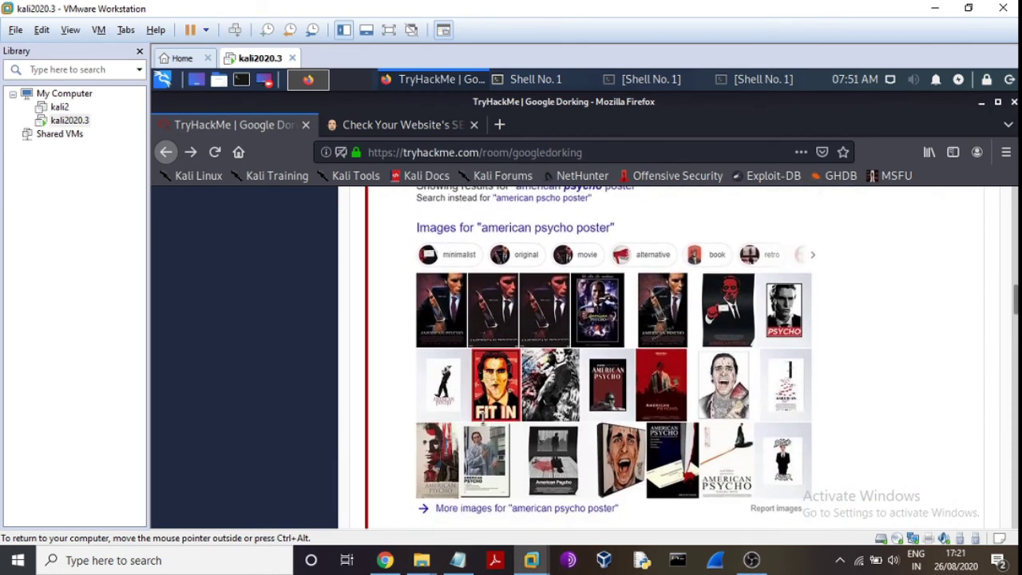
scroll(483, 420, "down", 15)
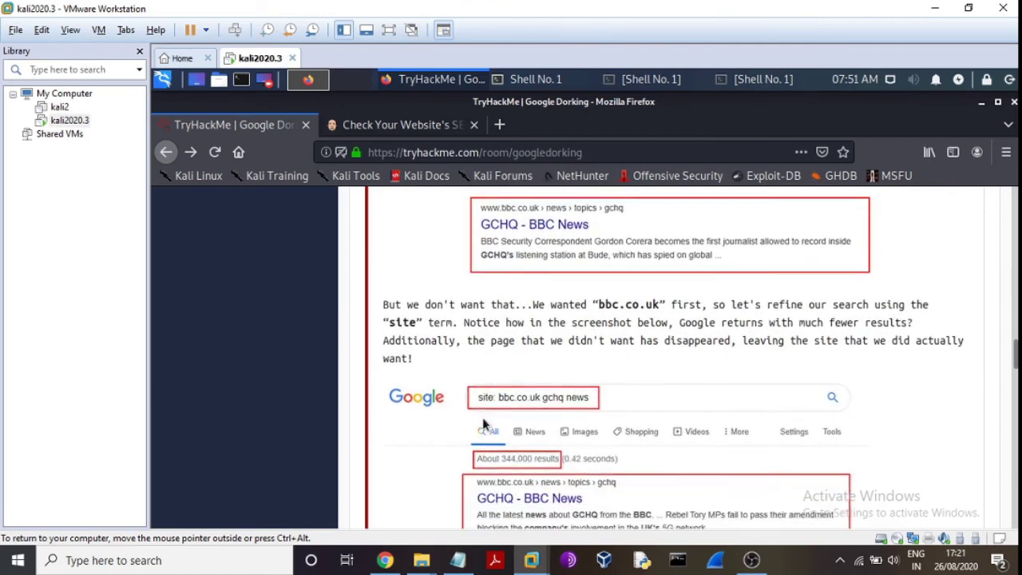
scroll(483, 424, "down", 15)
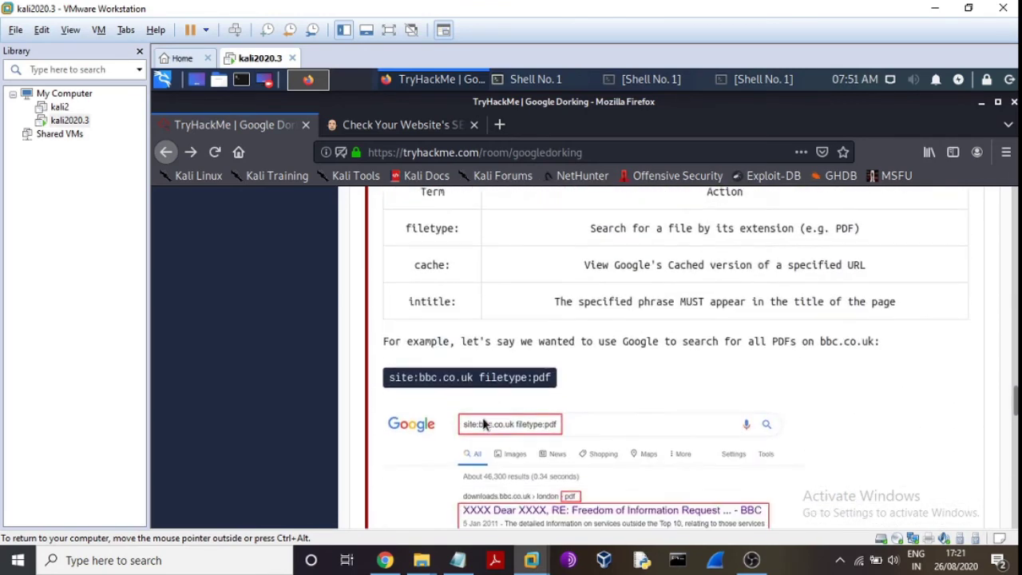
scroll(484, 424, "down", 10)
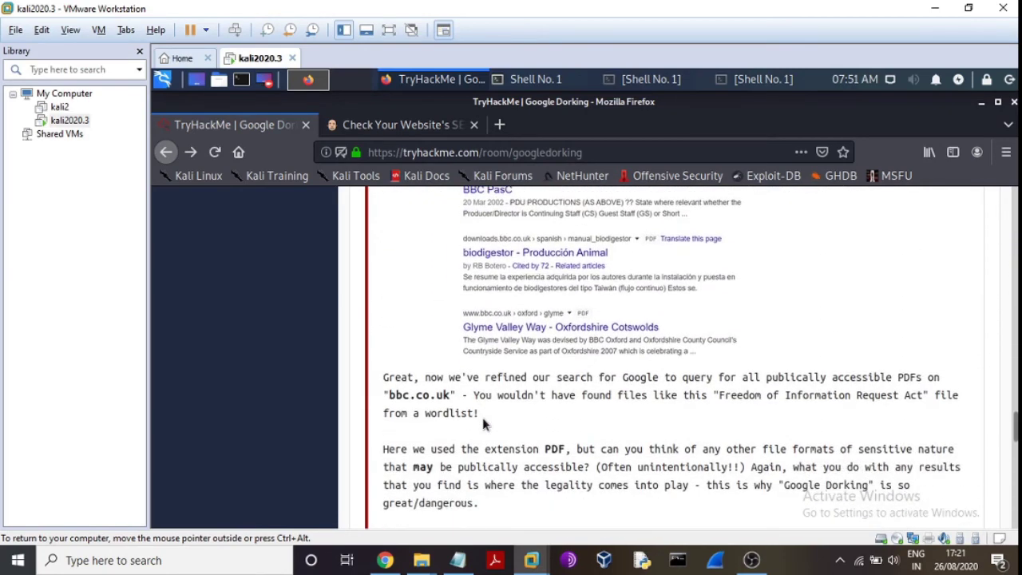
scroll(483, 416, "down", 12)
scroll(483, 418, "up", 1)
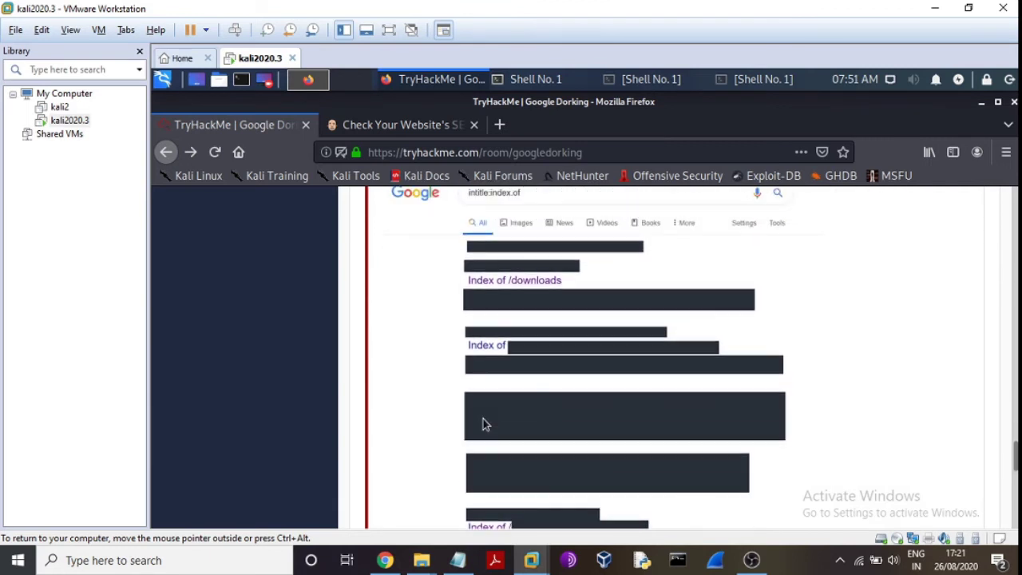
scroll(483, 418, "up", 2)
scroll(484, 418, "down", 3)
scroll(483, 418, "up", 2)
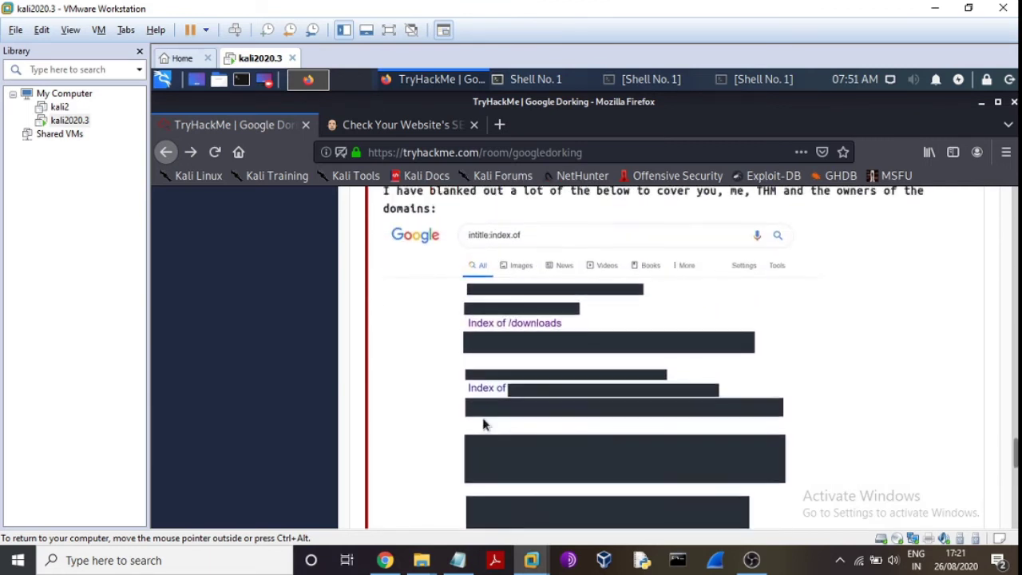
scroll(484, 424, "down", 6)
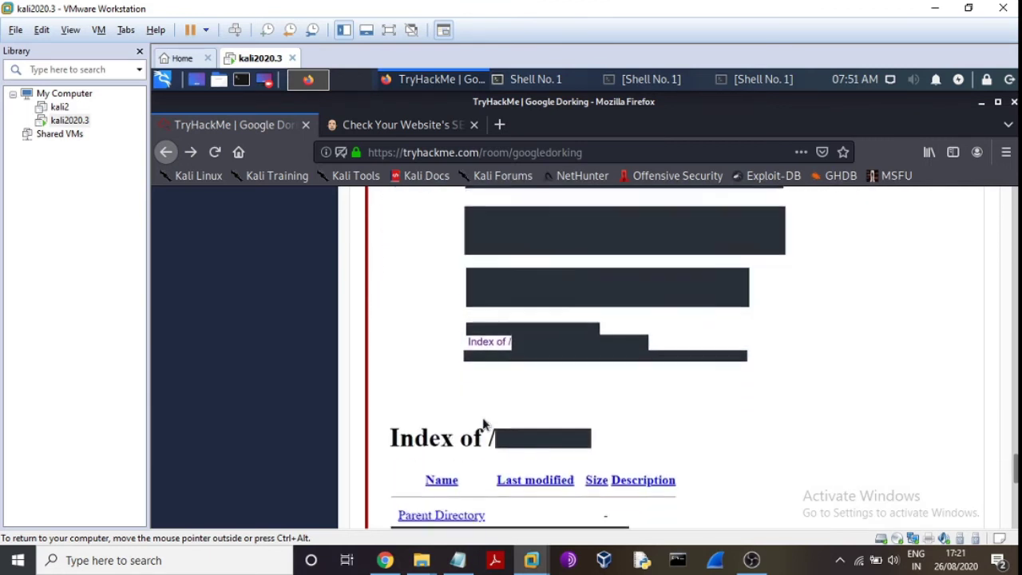
scroll(483, 424, "down", 12)
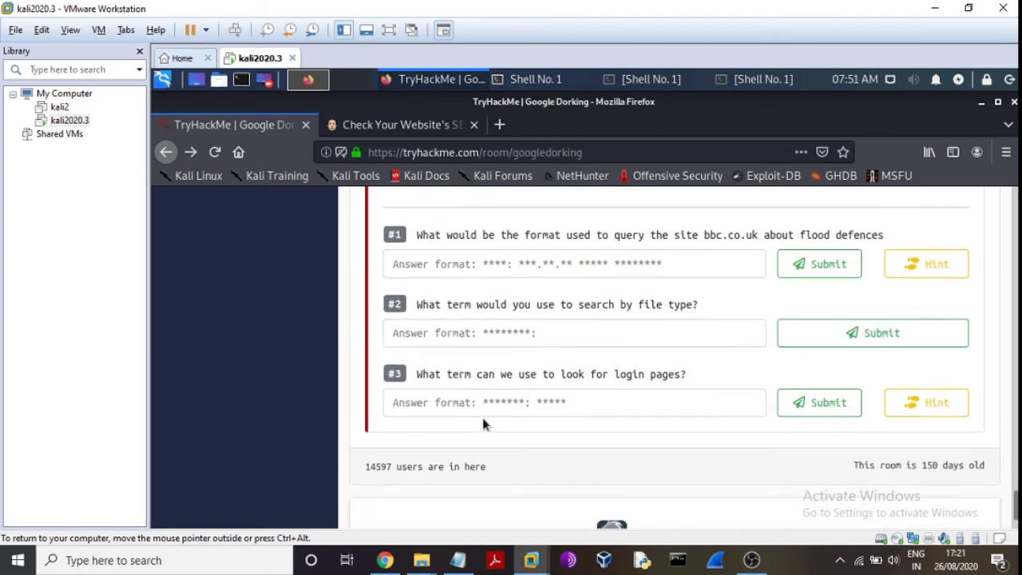
Step: Enter "site:bbc.co.uk" as the start of the answer to Task 6 question 1, copying the domain from the question
scroll(483, 424, "up", 1)
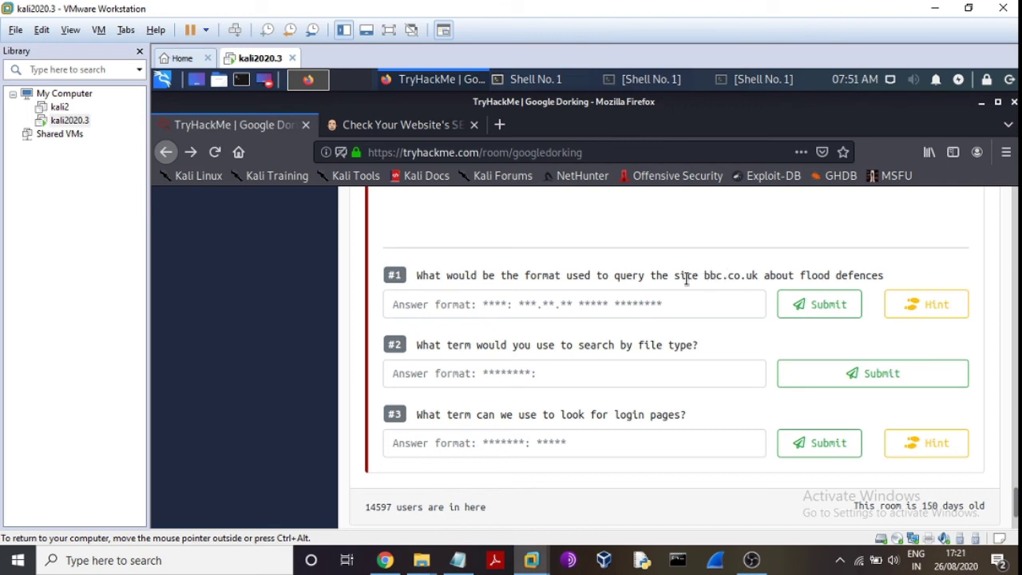
left_click(446, 311)
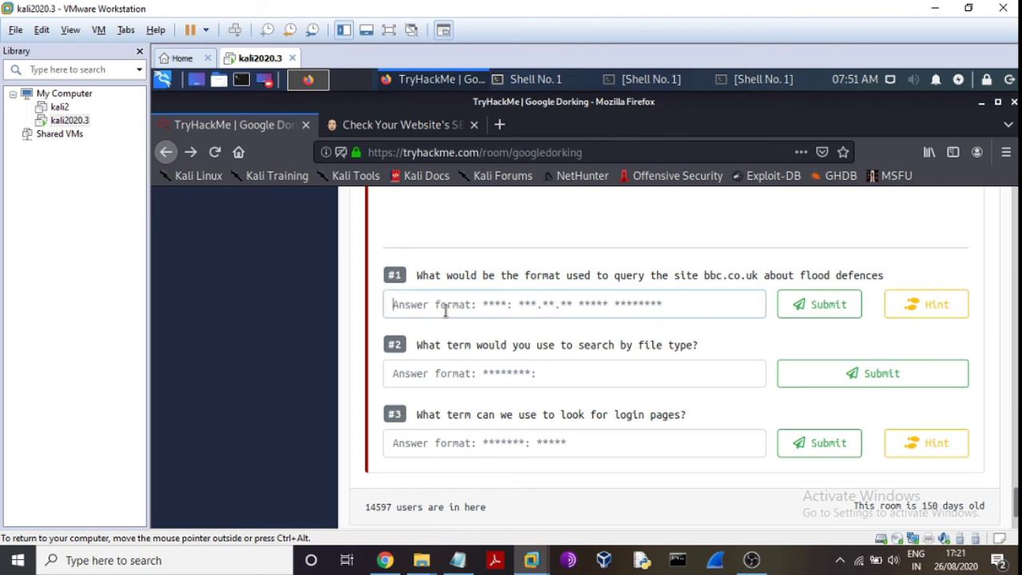
type("site:")
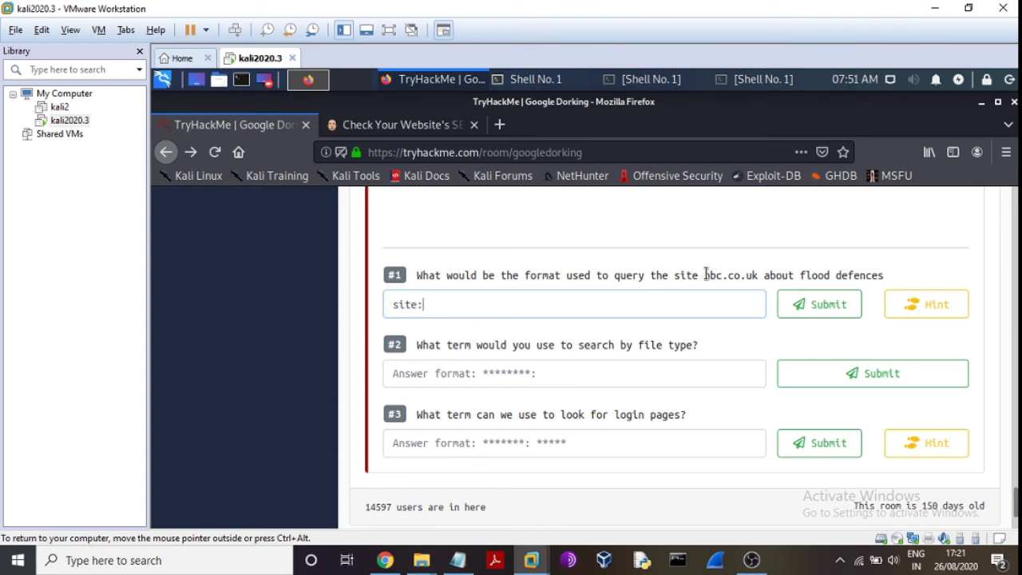
left_click_drag(704, 275, 760, 275)
right_click(760, 275)
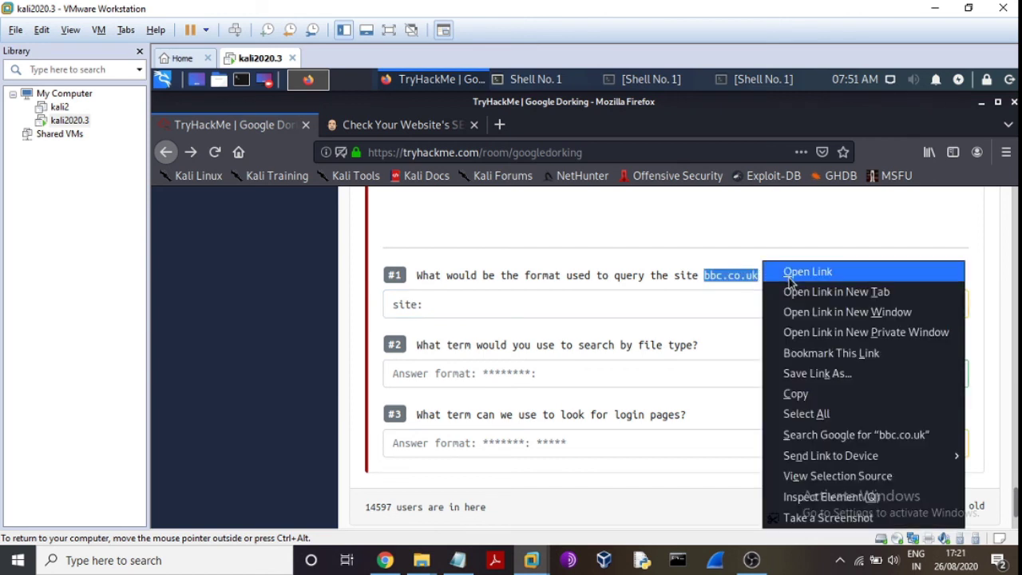
left_click(786, 395)
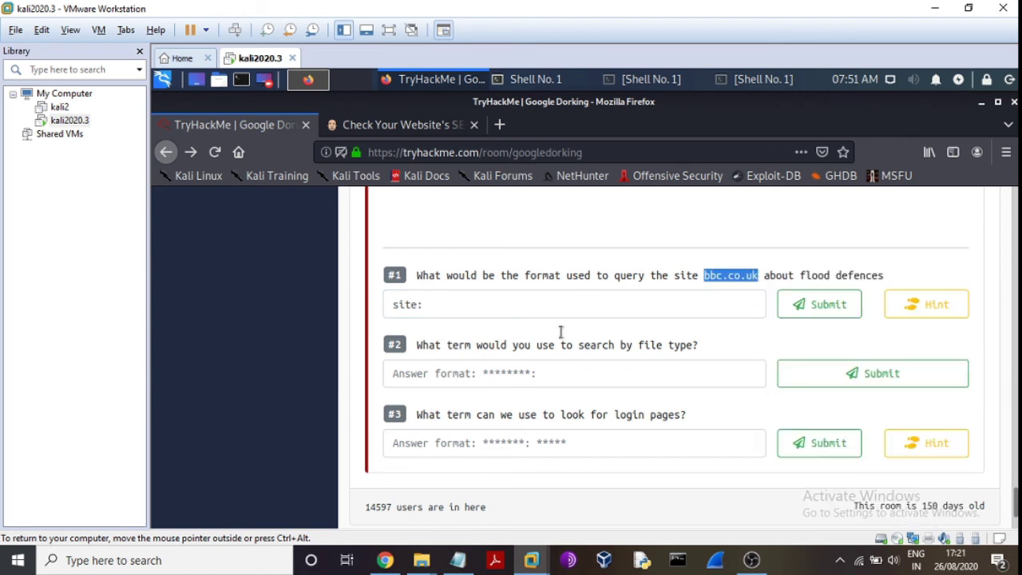
left_click(435, 304)
right_click(436, 304)
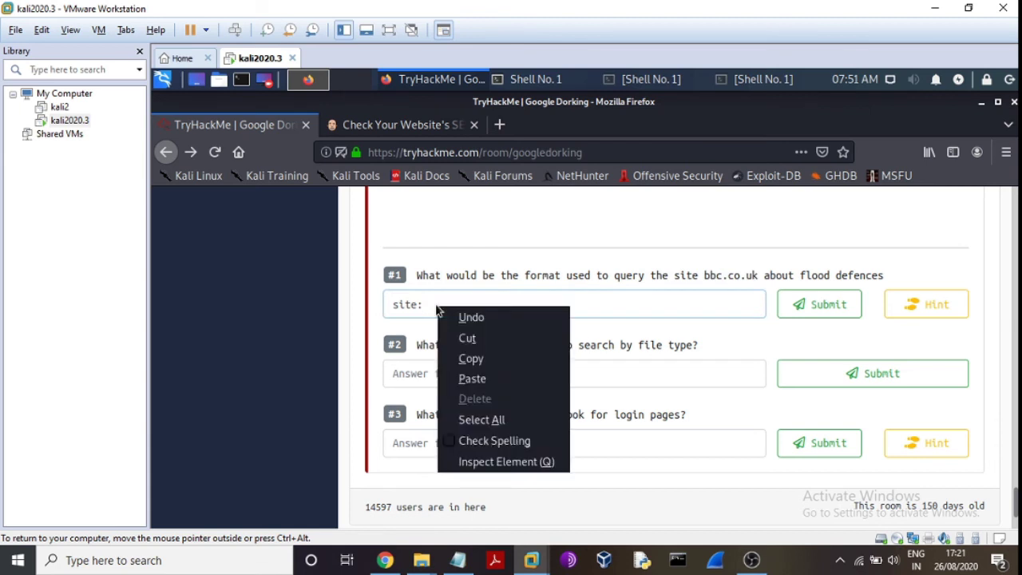
left_click(484, 380)
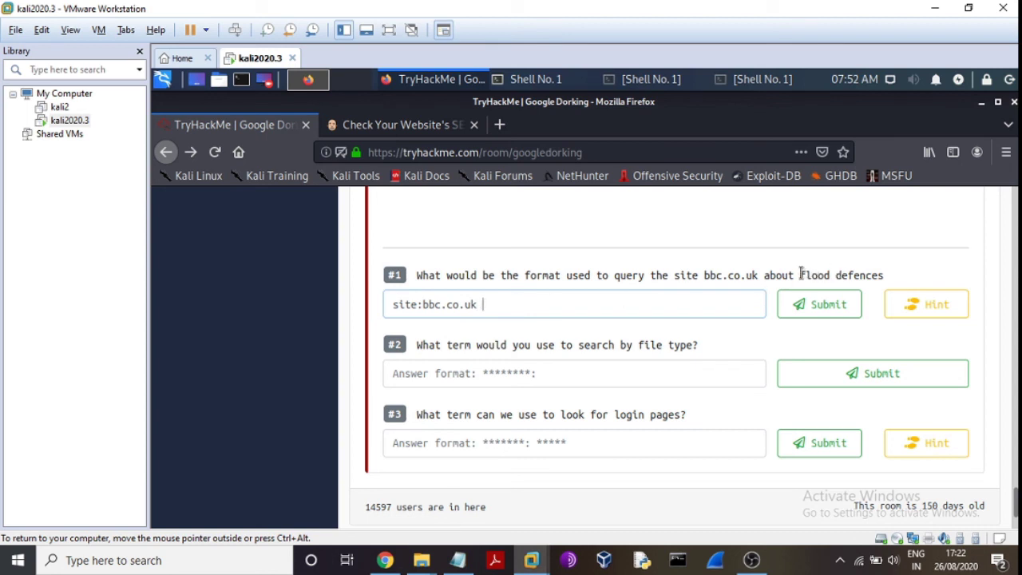
Step: Append "flood defences" from the question text to the Task 6 question 1 answer and submit it
left_click_drag(801, 275, 886, 279)
right_click(890, 281)
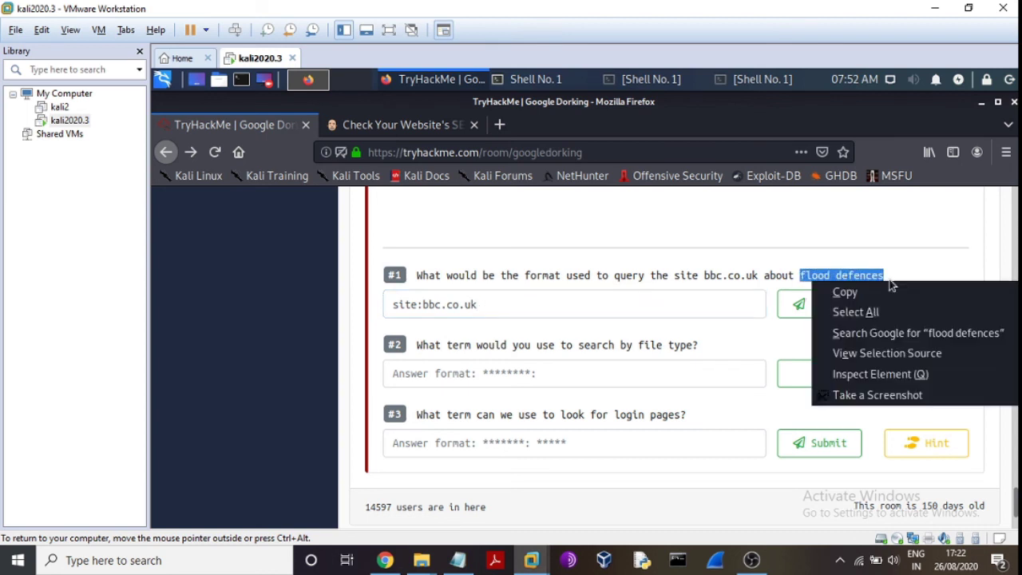
left_click(858, 294)
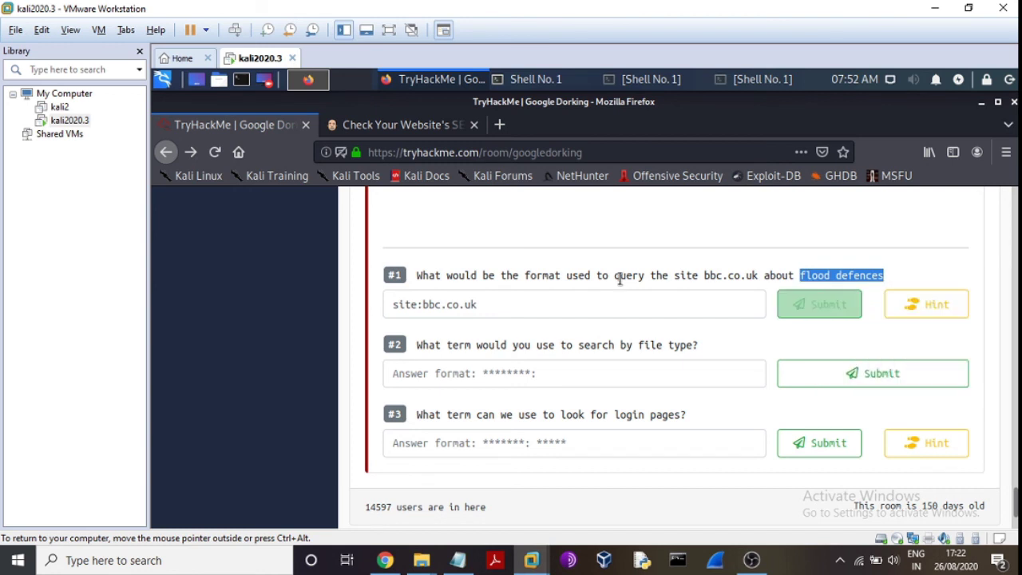
right_click(508, 305)
left_click(557, 380)
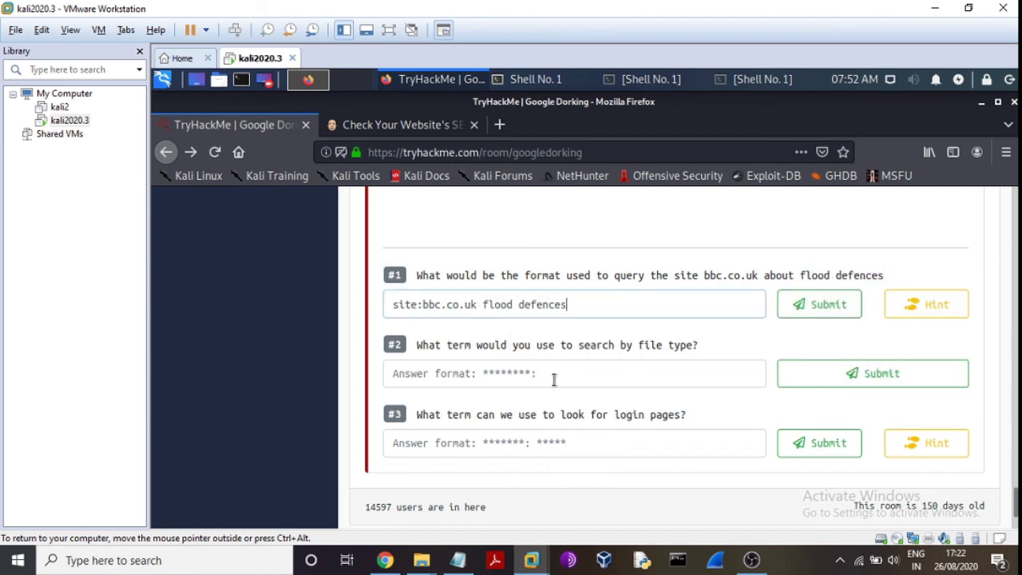
left_click(825, 314)
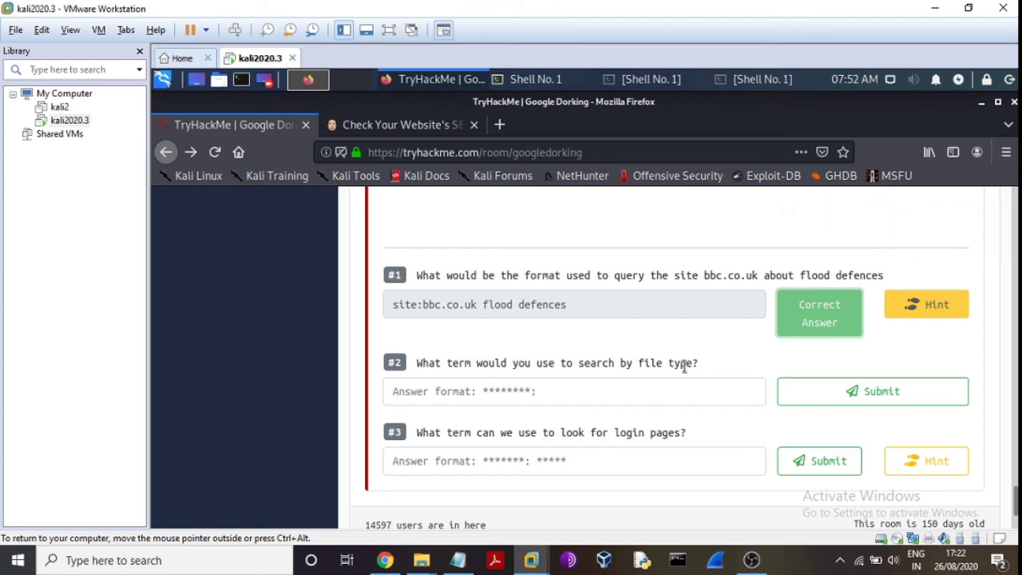
Step: Answer Task 6 question 2 about the term for searching by file type with "filetype:" and submit it
left_click(477, 394)
left_click_drag(693, 365, 672, 357)
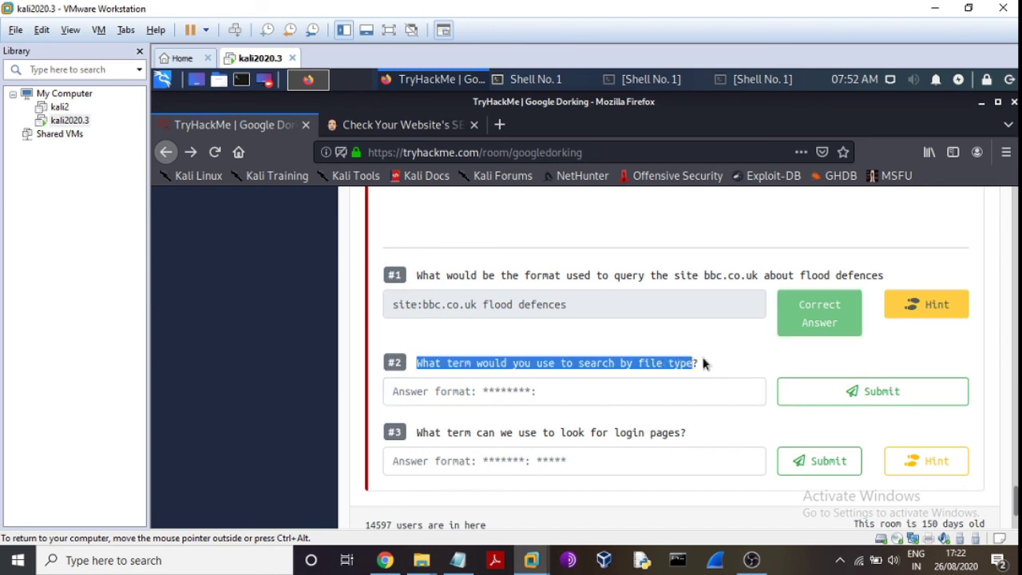
left_click(703, 363)
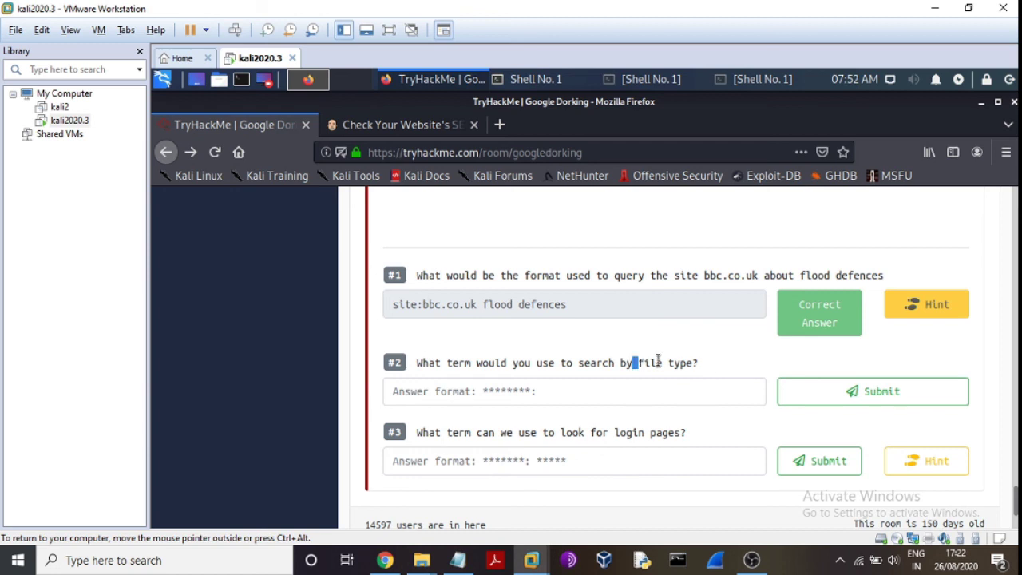
double_click(628, 363)
left_click(419, 390)
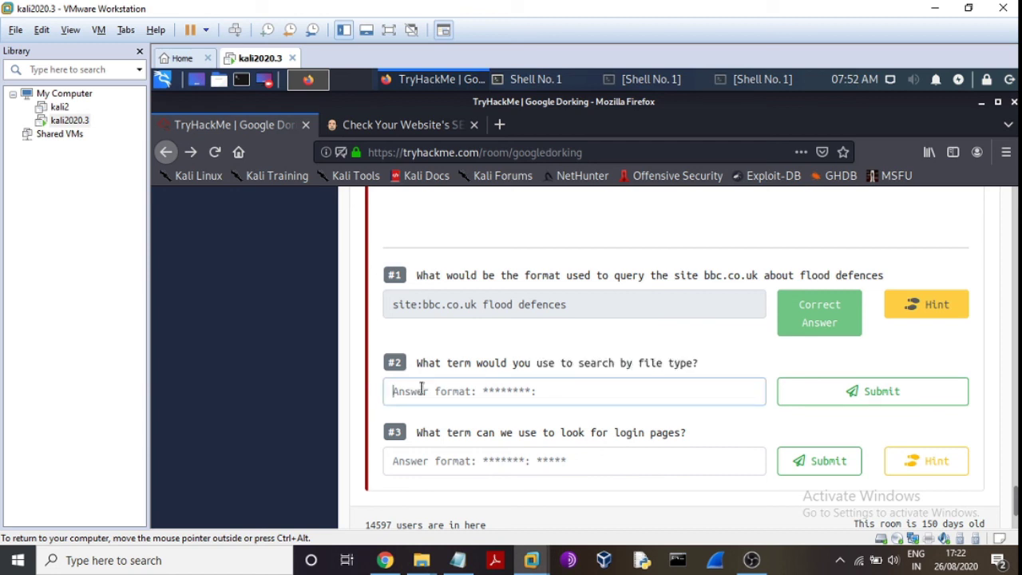
type("filetype:")
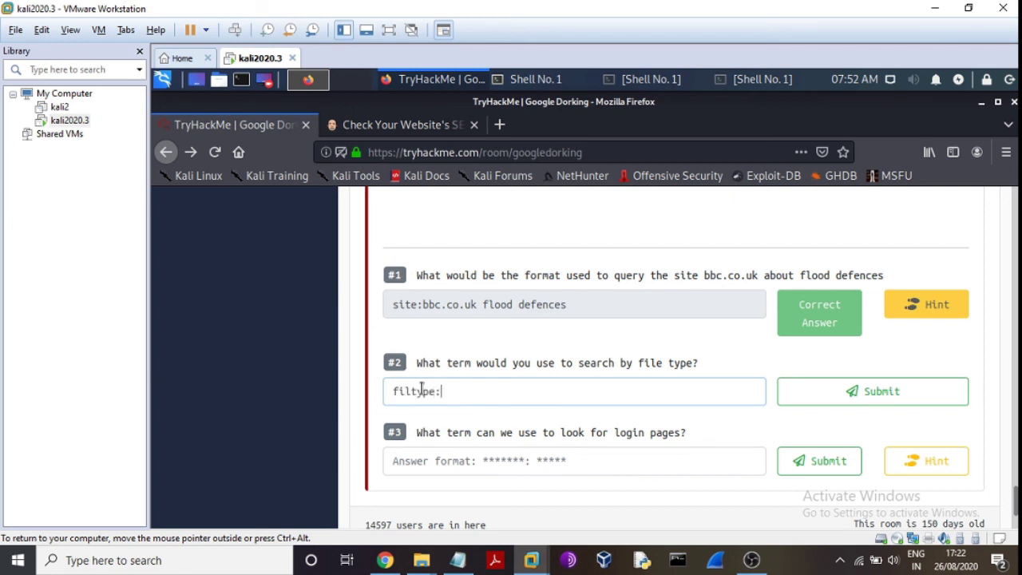
left_click(850, 387)
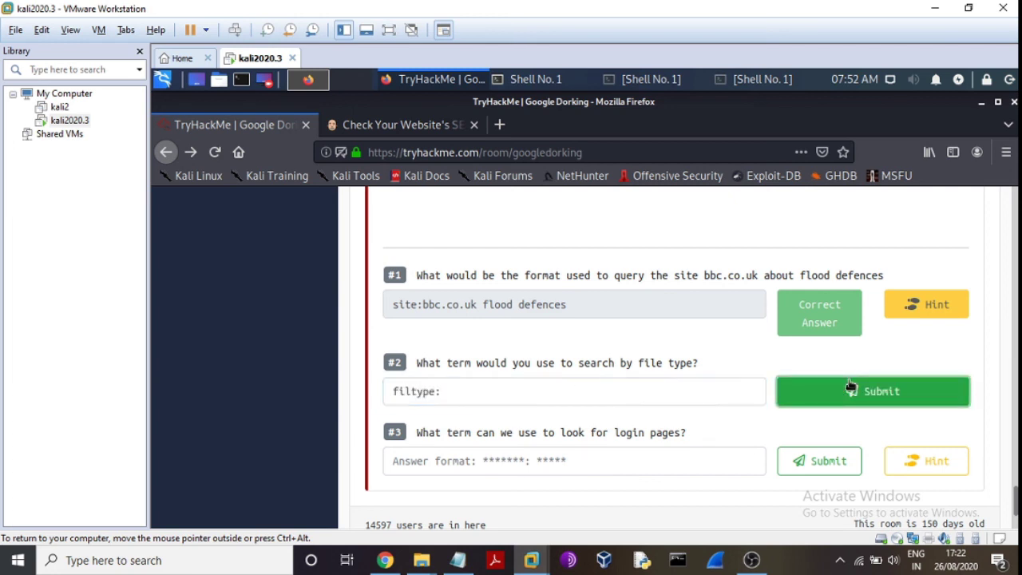
left_click(586, 386)
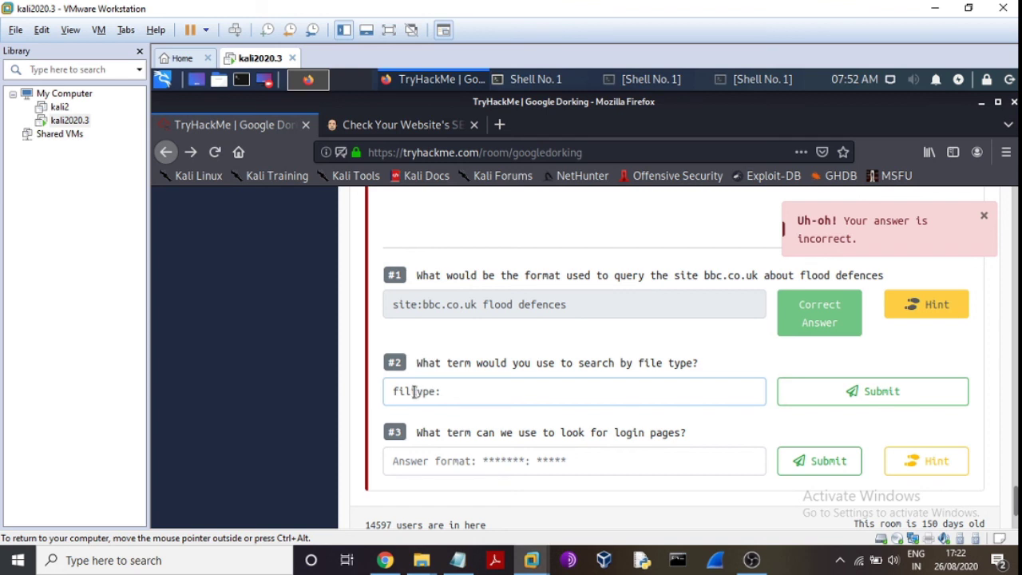
left_click(413, 391)
type("e")
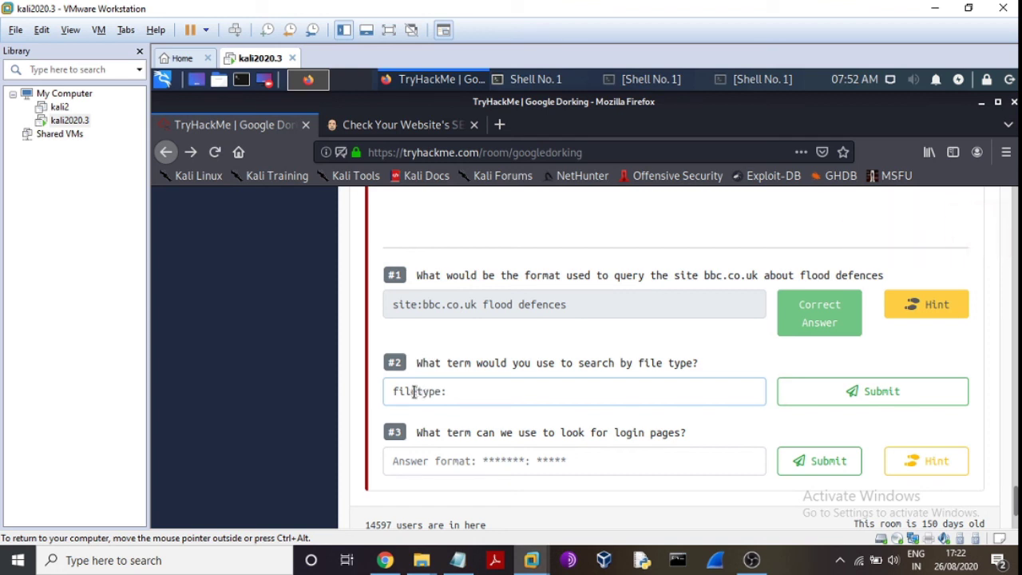
left_click(848, 400)
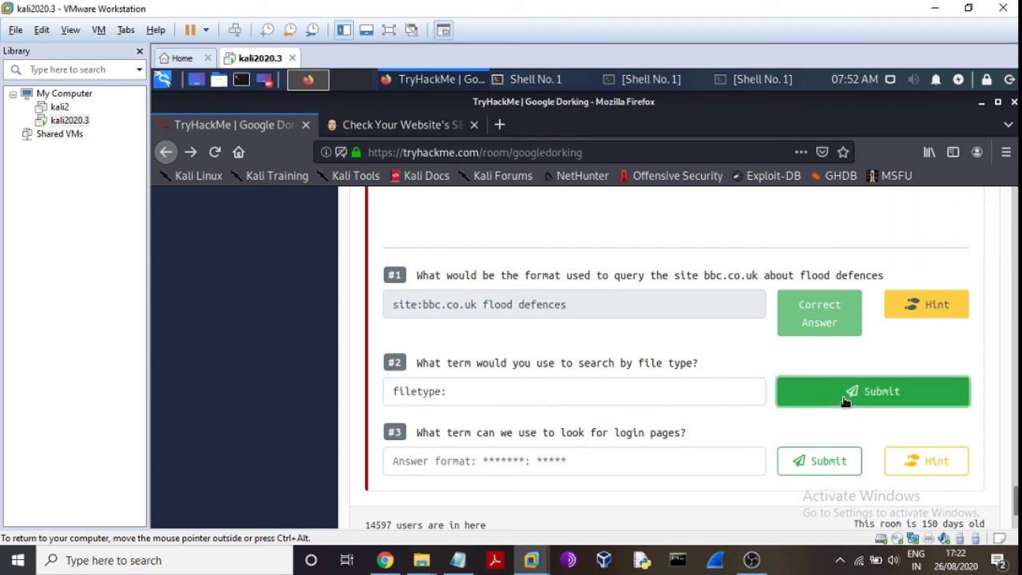
Step: Answer Task 6 question 3 about the term for finding login pages with "intitle:login" and submit it
left_click(560, 465)
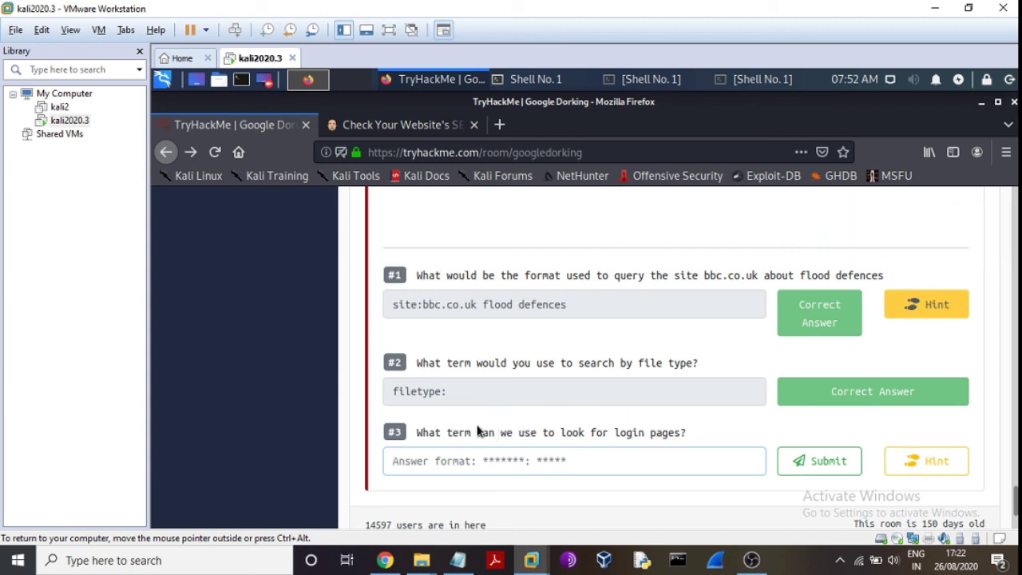
left_click(431, 460)
type("intitle:login")
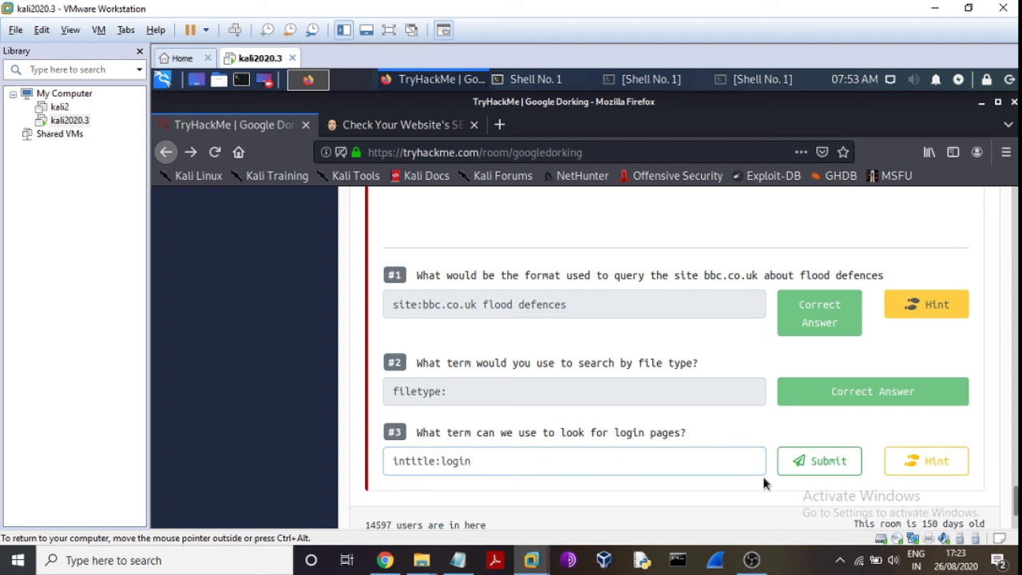
left_click(822, 462)
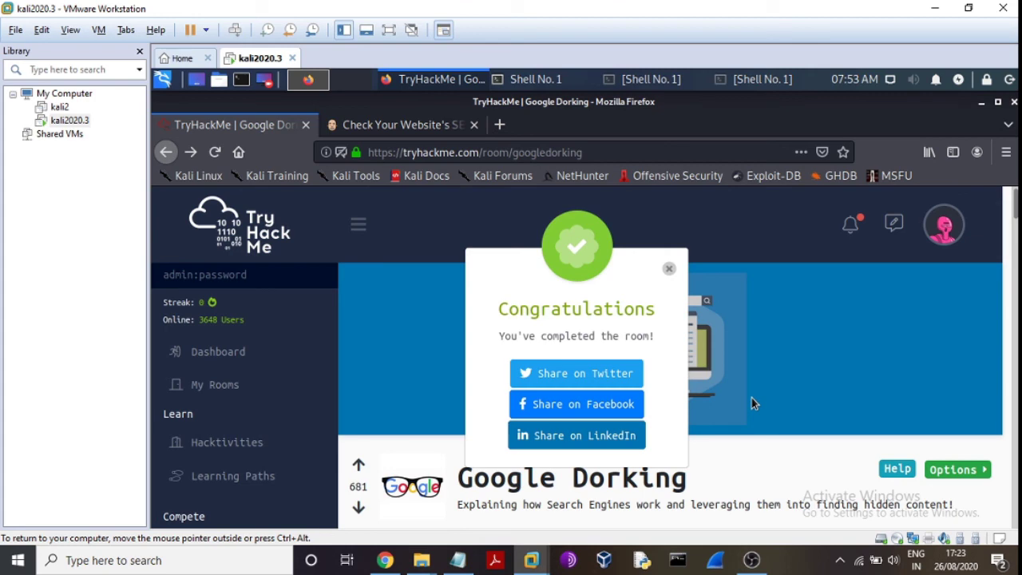
Step: Open the Twitter share page for the completed Google Dorking room
left_click(576, 374)
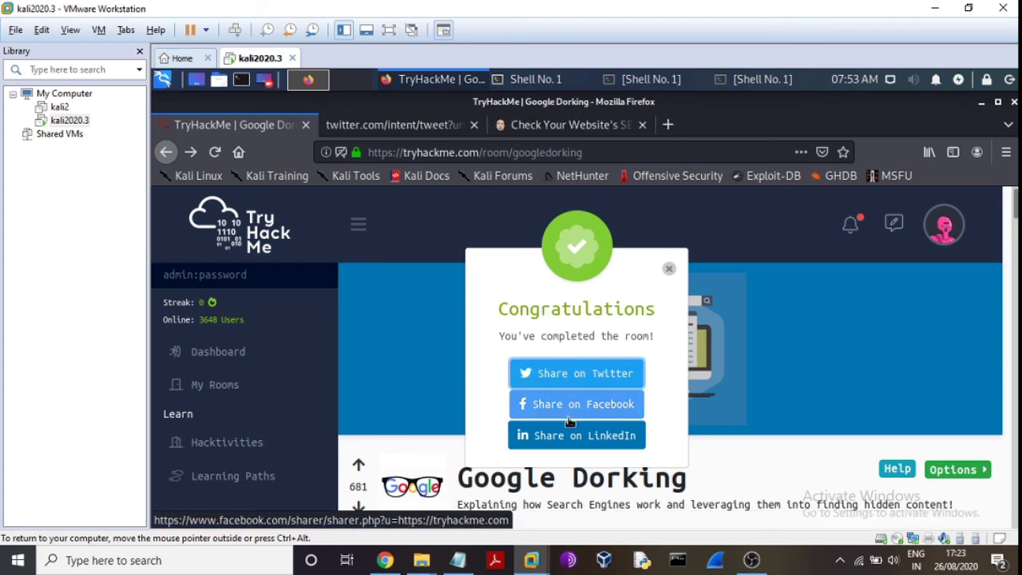